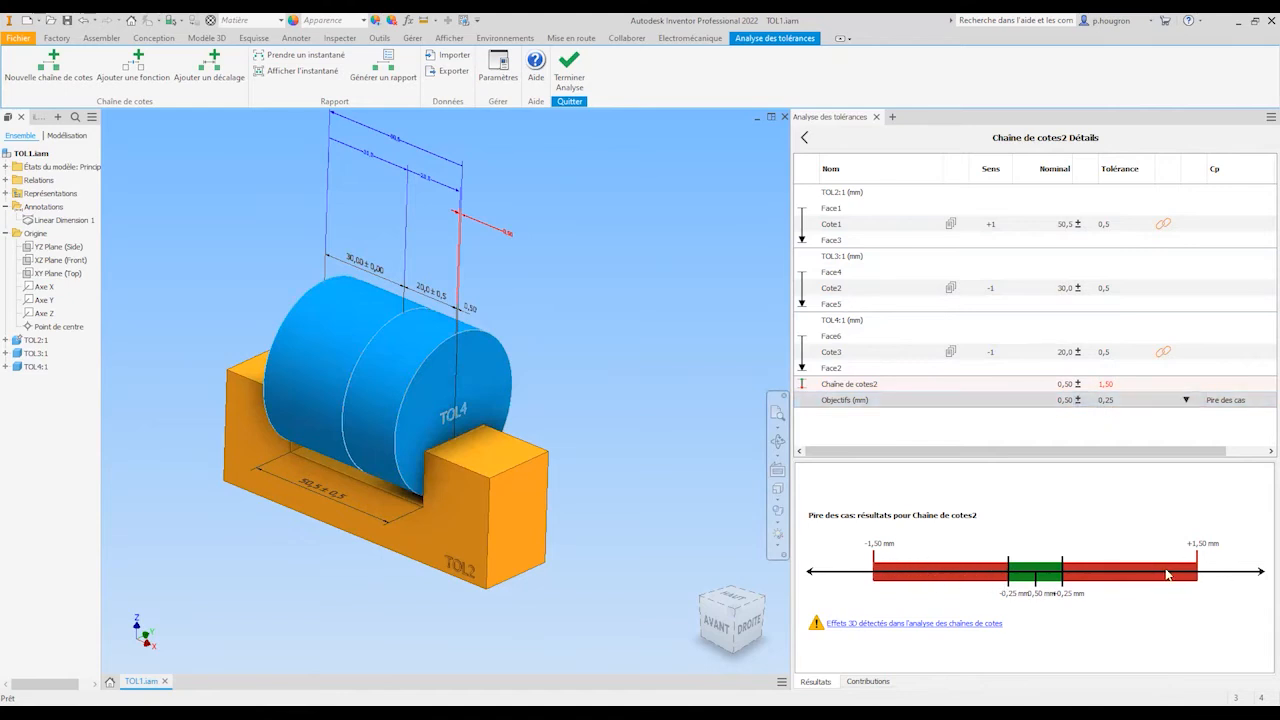
Step: Review the contributions and worst-case results of dimension chain Chaîne de cotes2
left_click(1114, 223)
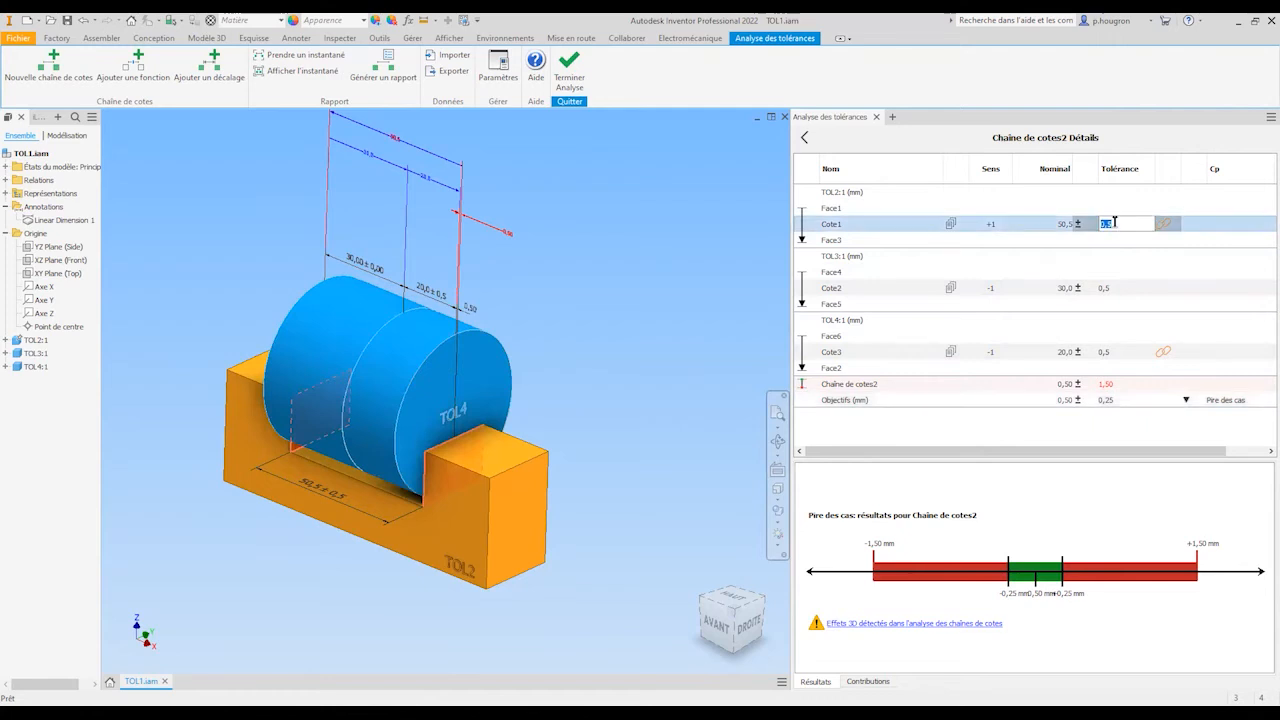
key("Return")
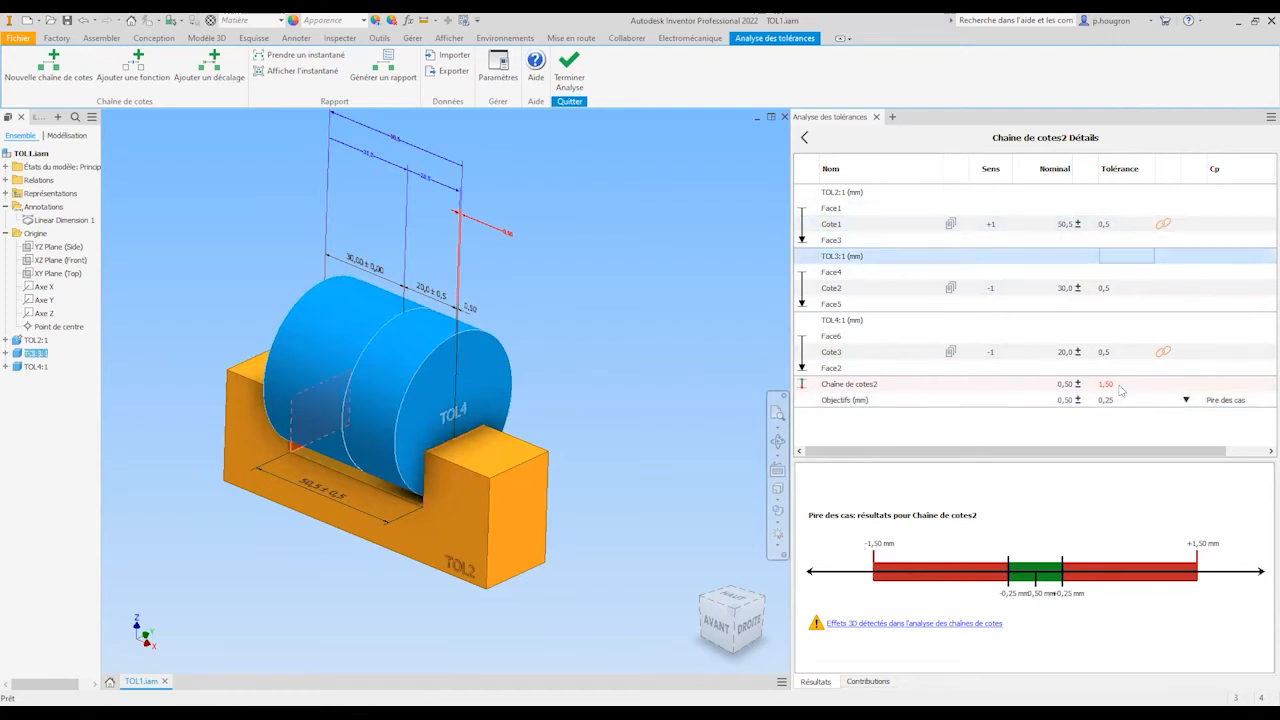
left_click(878, 682)
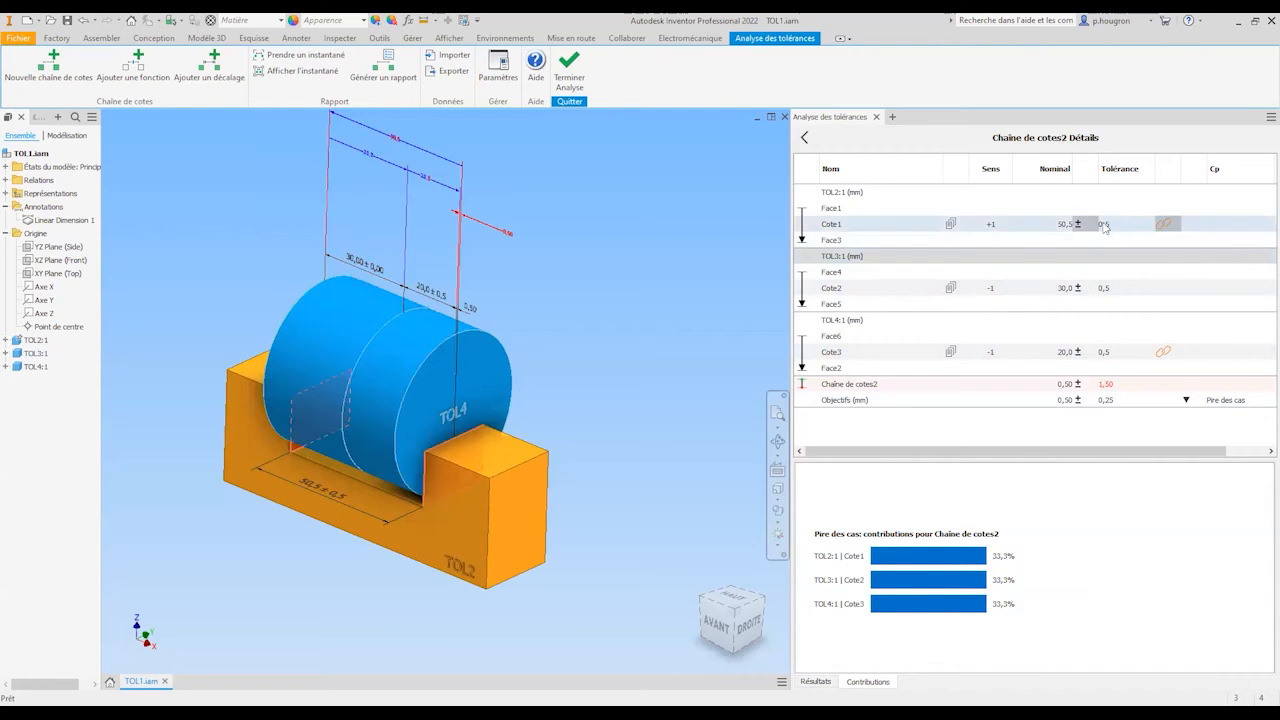
left_click(829, 682)
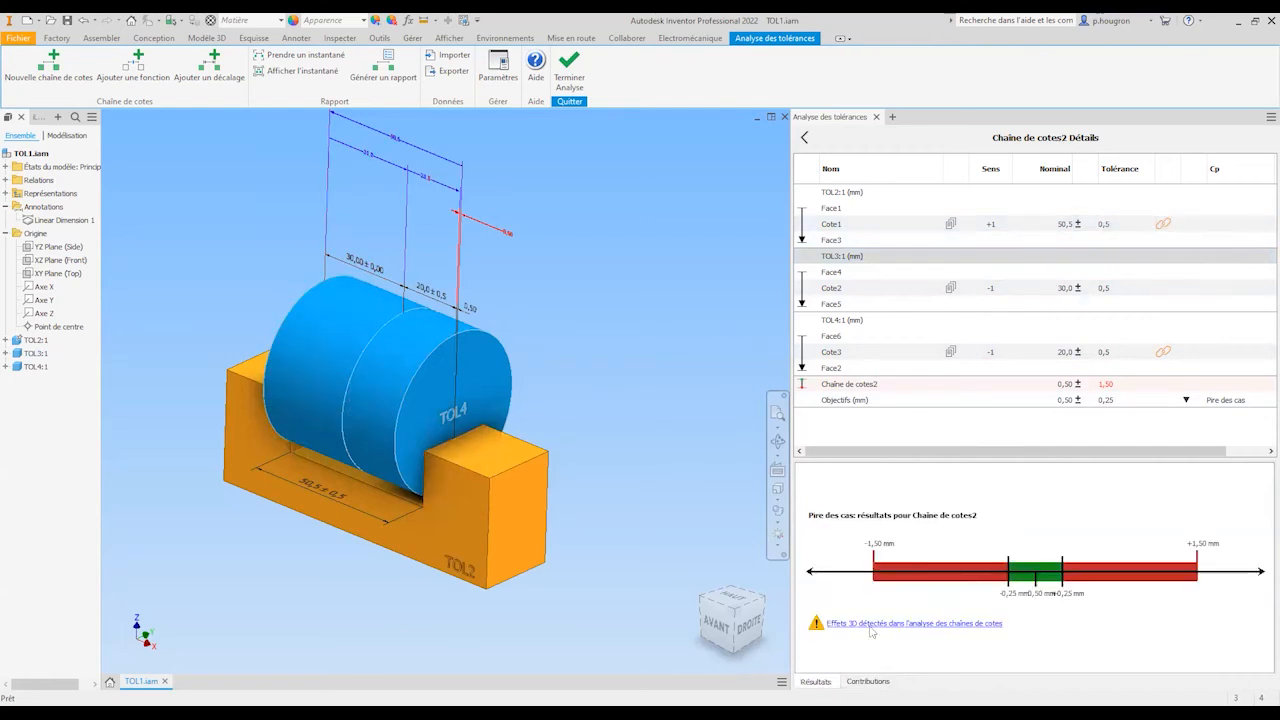
Step: Set the tolerances in Chaîne de cotes2 to 0,2 for Cote1 and 0,1 for both Cote2 and Cote3
left_click(1118, 224)
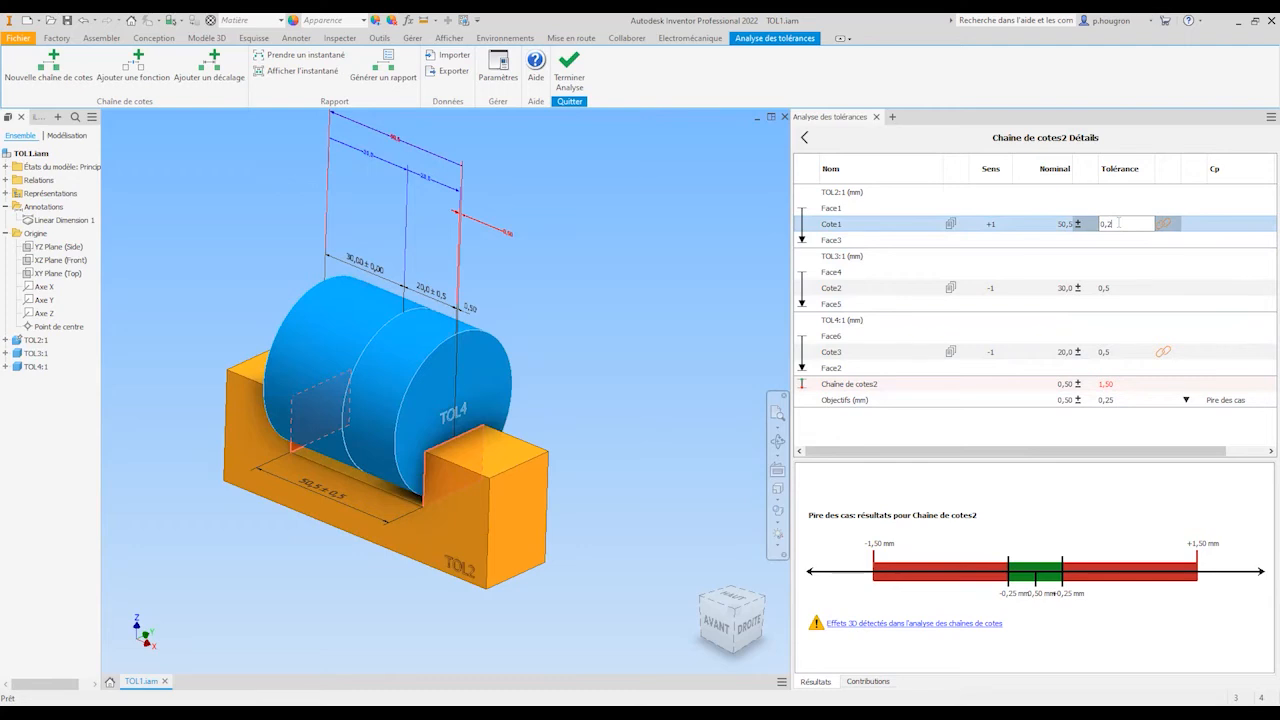
left_click(1119, 287)
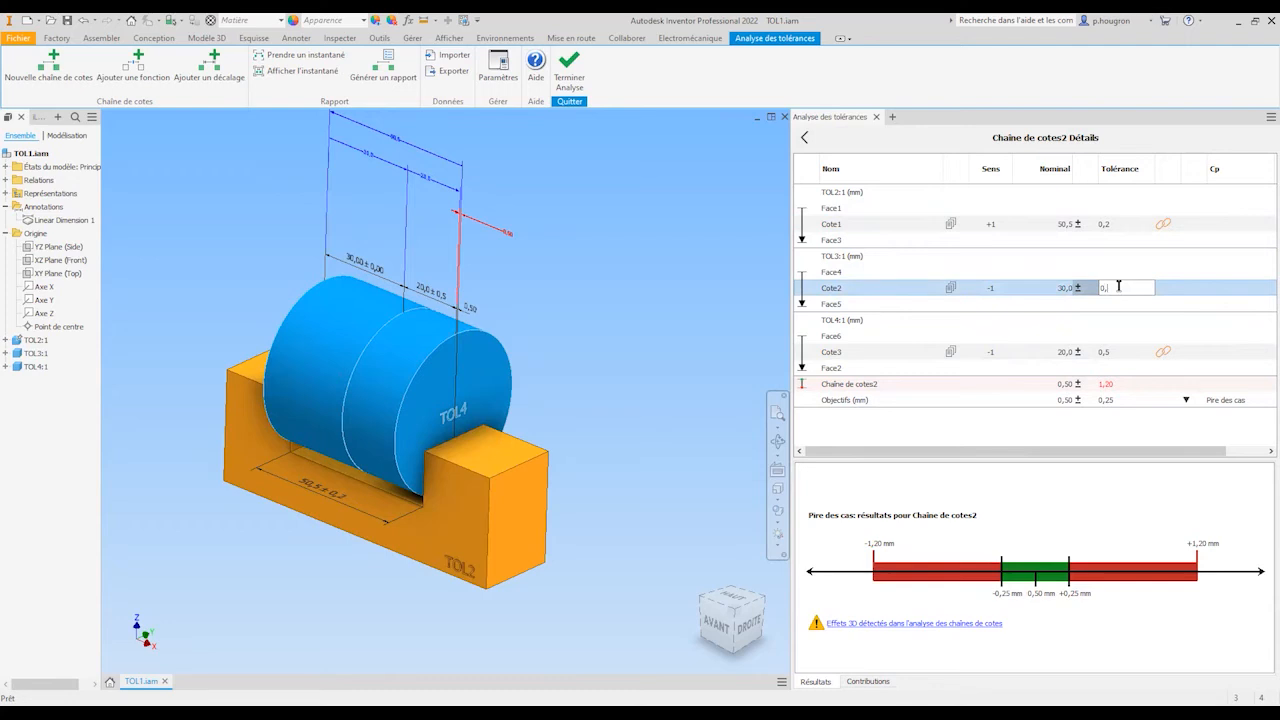
type("0,1")
left_click(1120, 351)
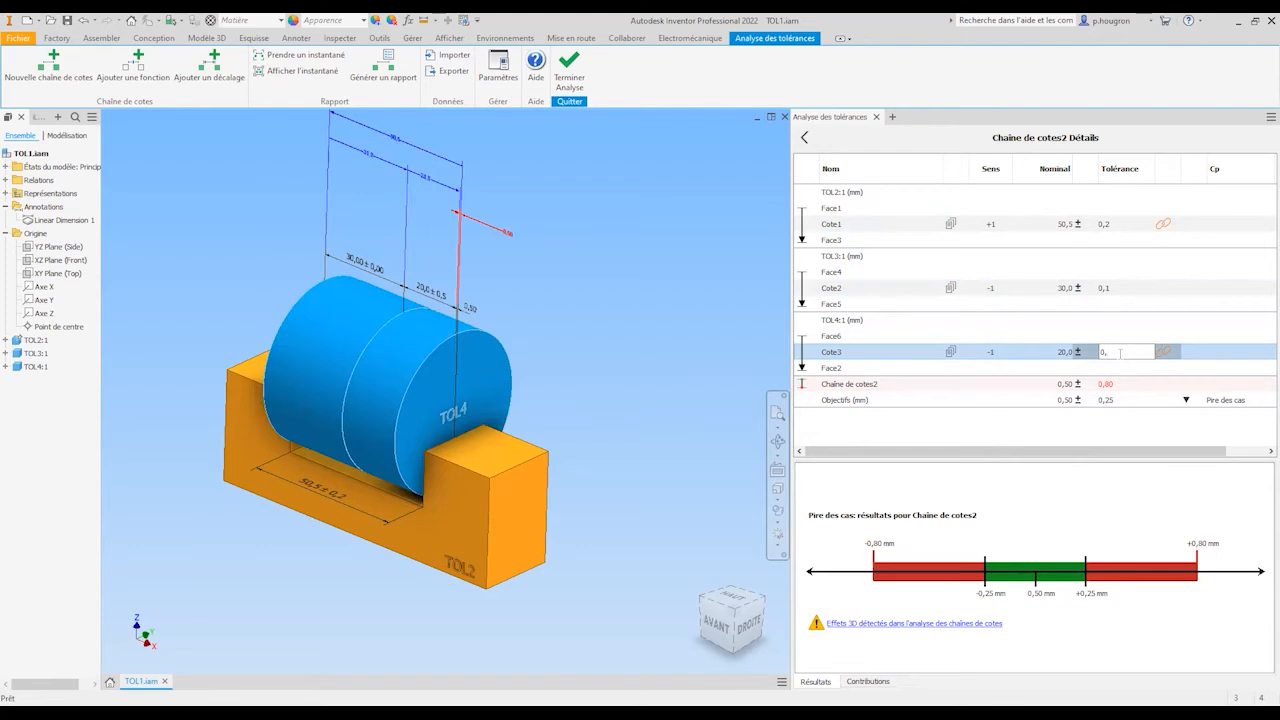
type("0,1")
key("Return")
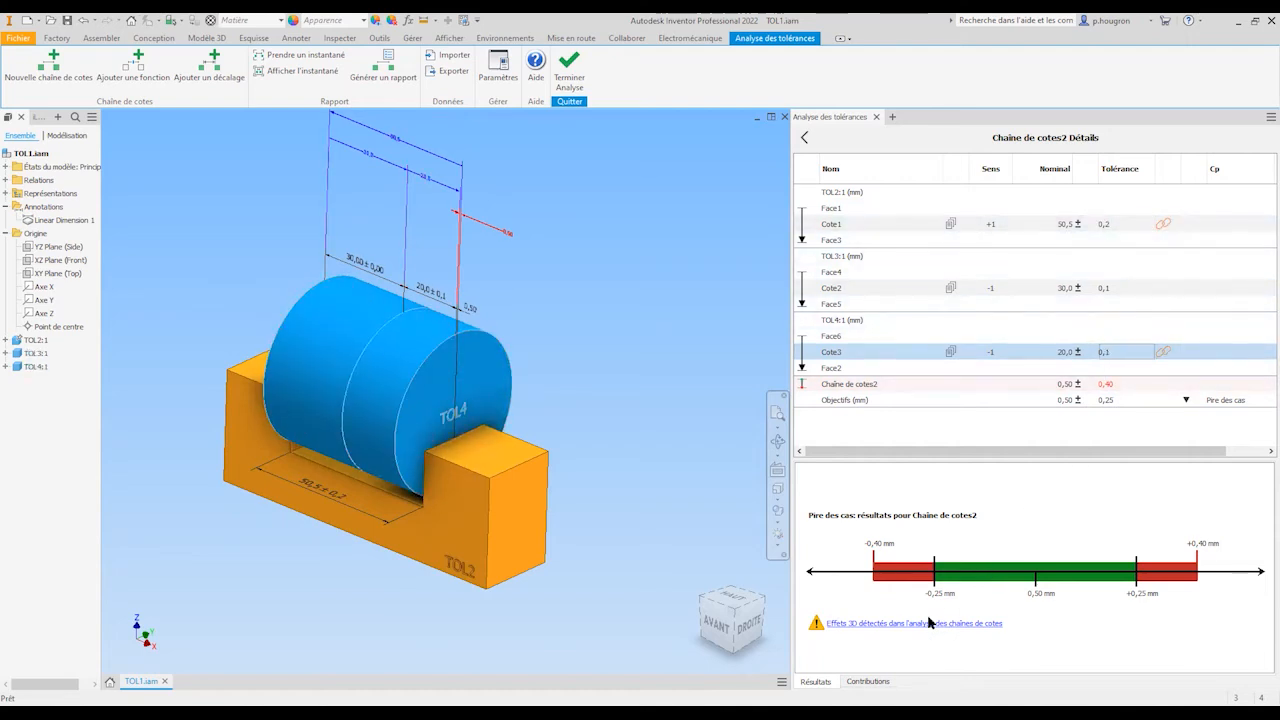
Step: Check the contributions of Chaîne de cotes2, and switch its objective from worst case to the RSS method
left_click(880, 682)
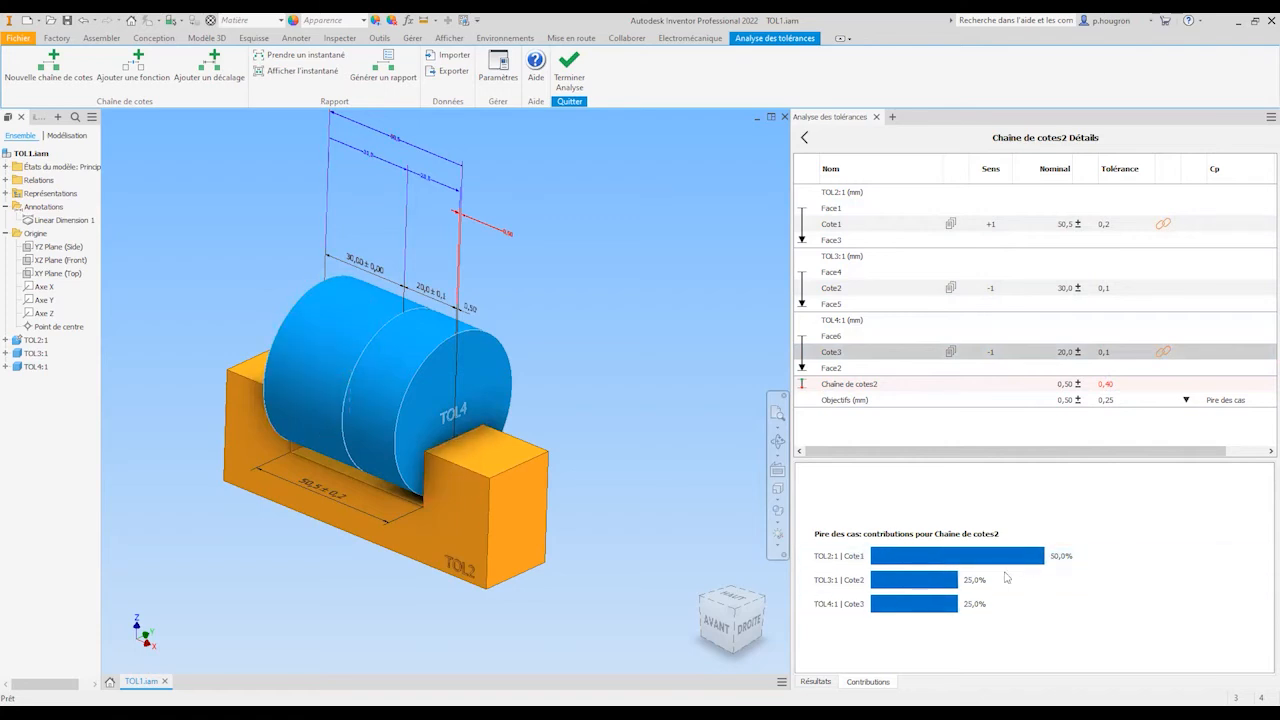
left_click(820, 682)
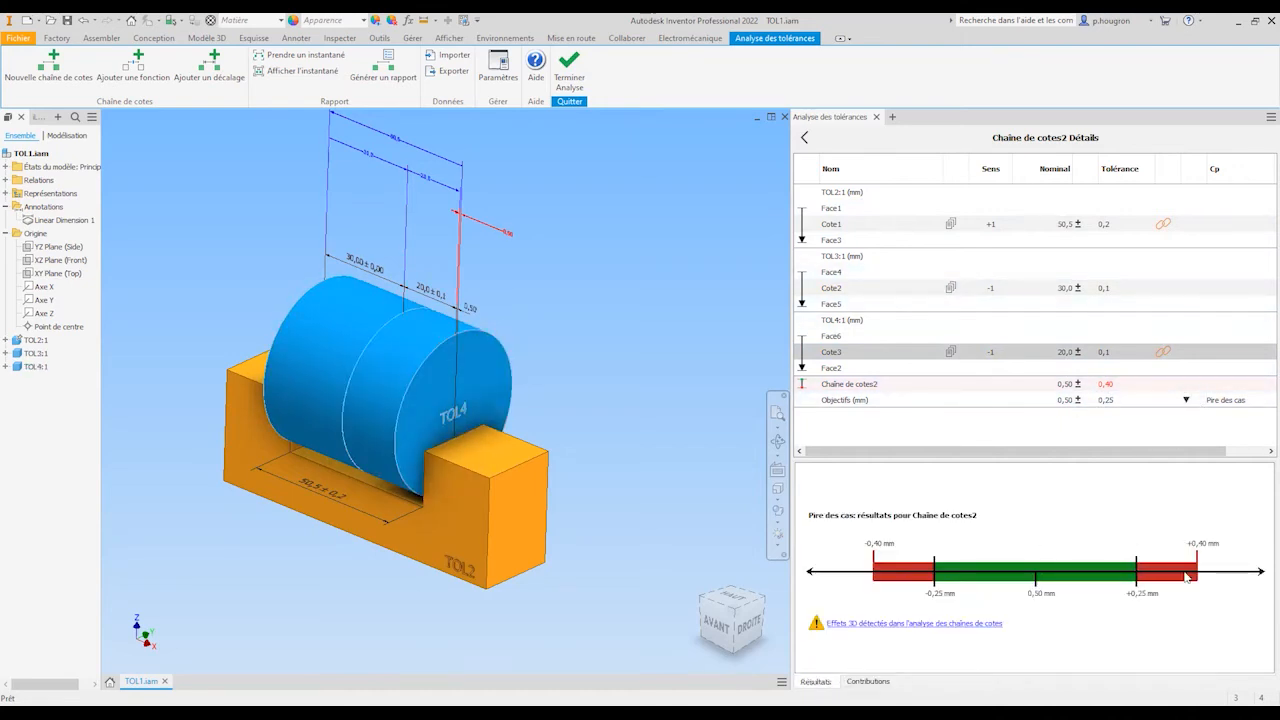
left_click(1215, 400)
left_click(1186, 400)
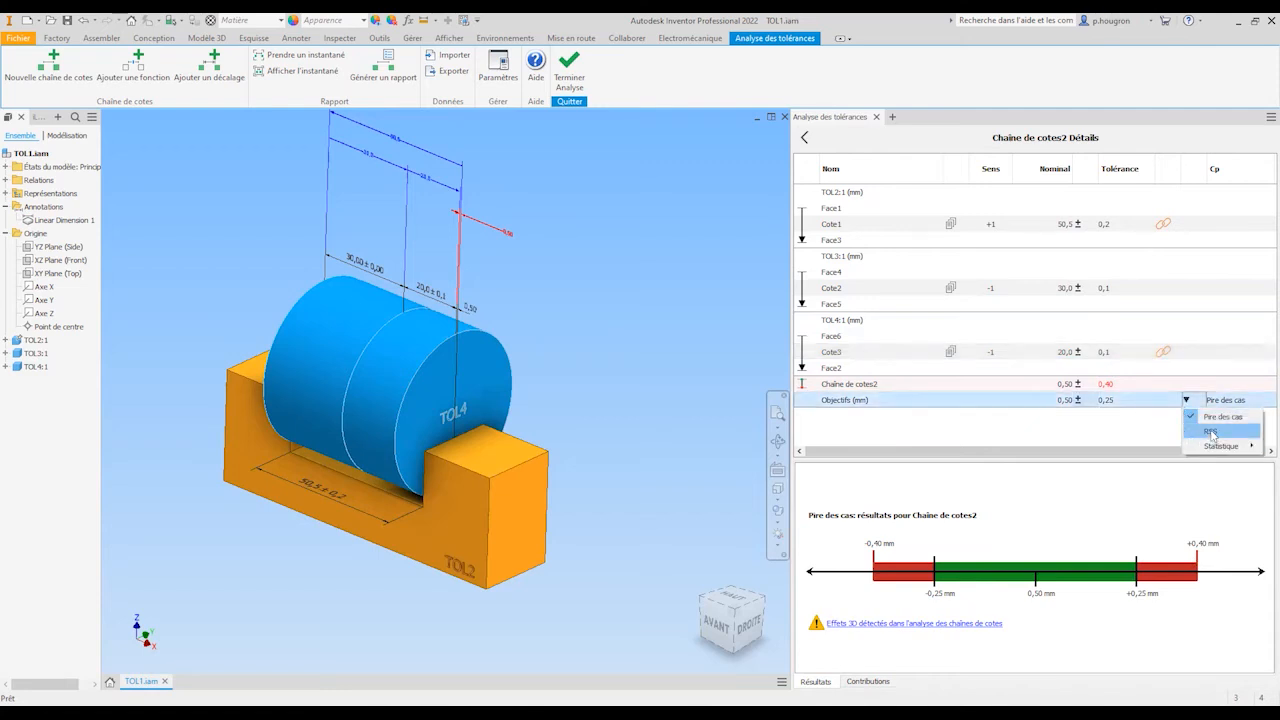
left_click(1212, 432)
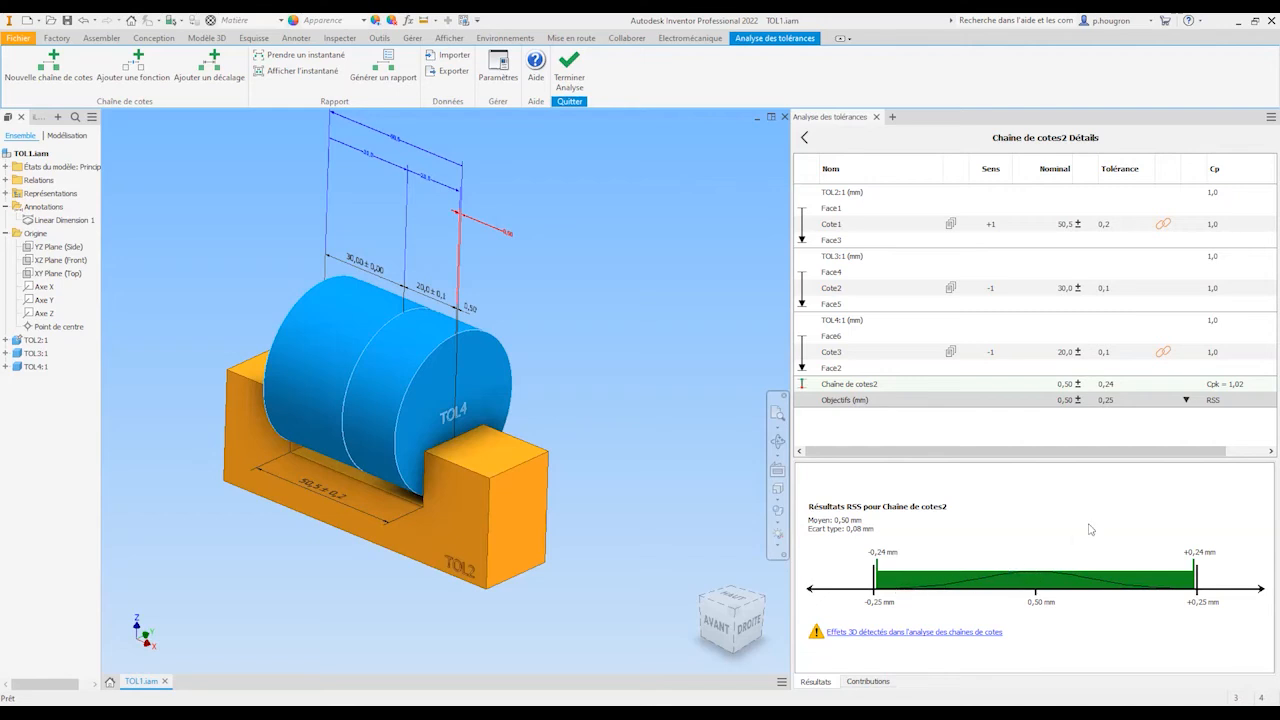
Step: Change the objective of Chaîne de cotes2 to the statistical defects-per-million (DPMO) measure
left_click(1187, 400)
mouse_move(1218, 446)
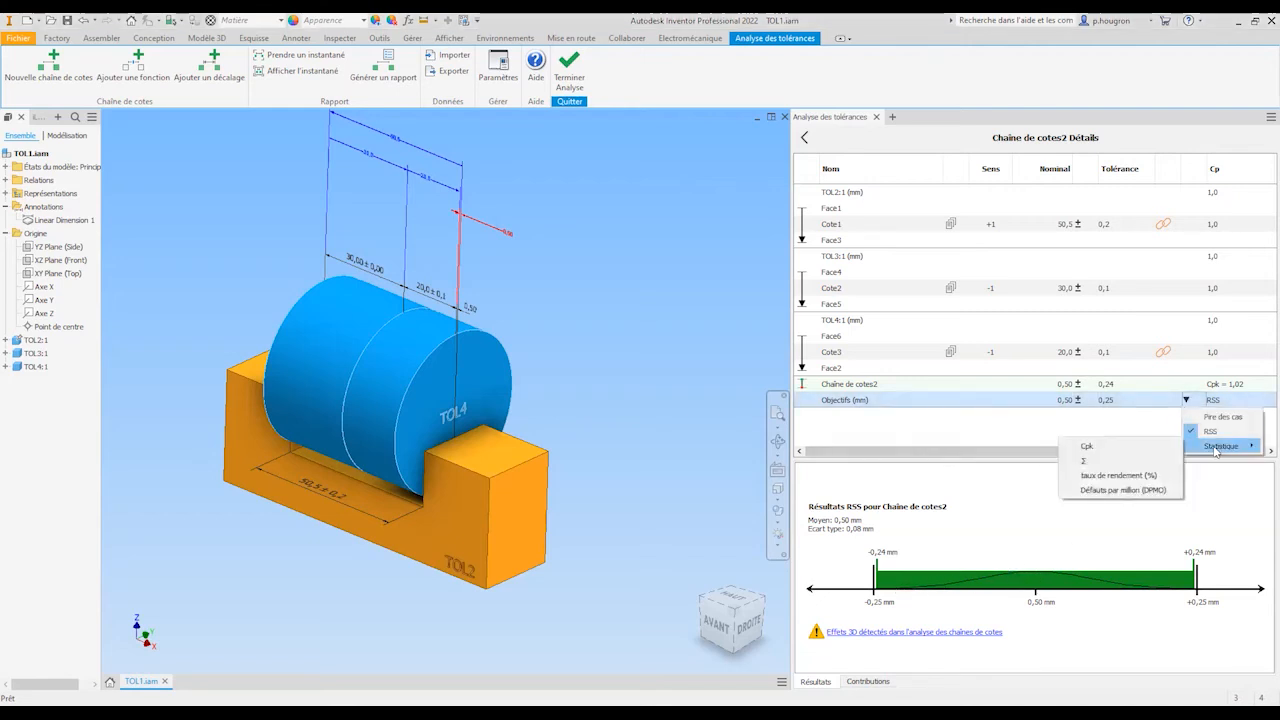
left_click(1113, 490)
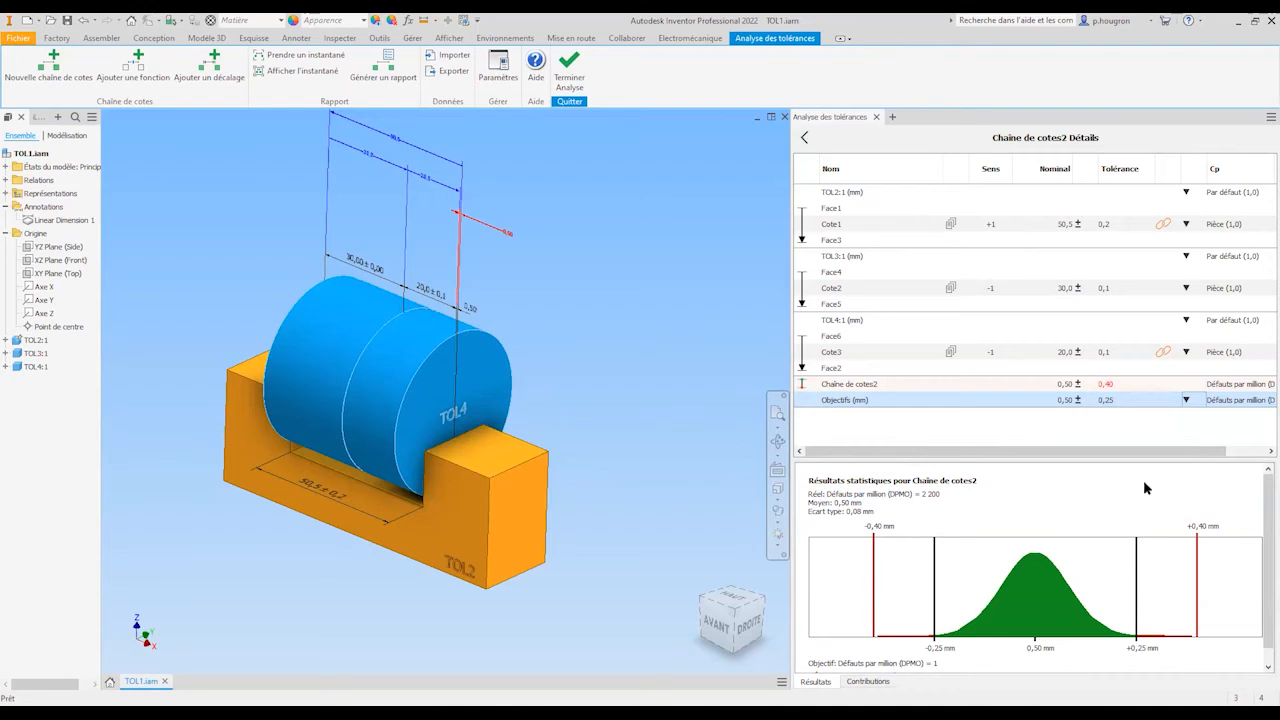
Step: Try the statistical yield rate (taux de rendement) for the Chaîne de cotes2 objective, and return it to defects per million (DPMO)
left_click(1186, 400)
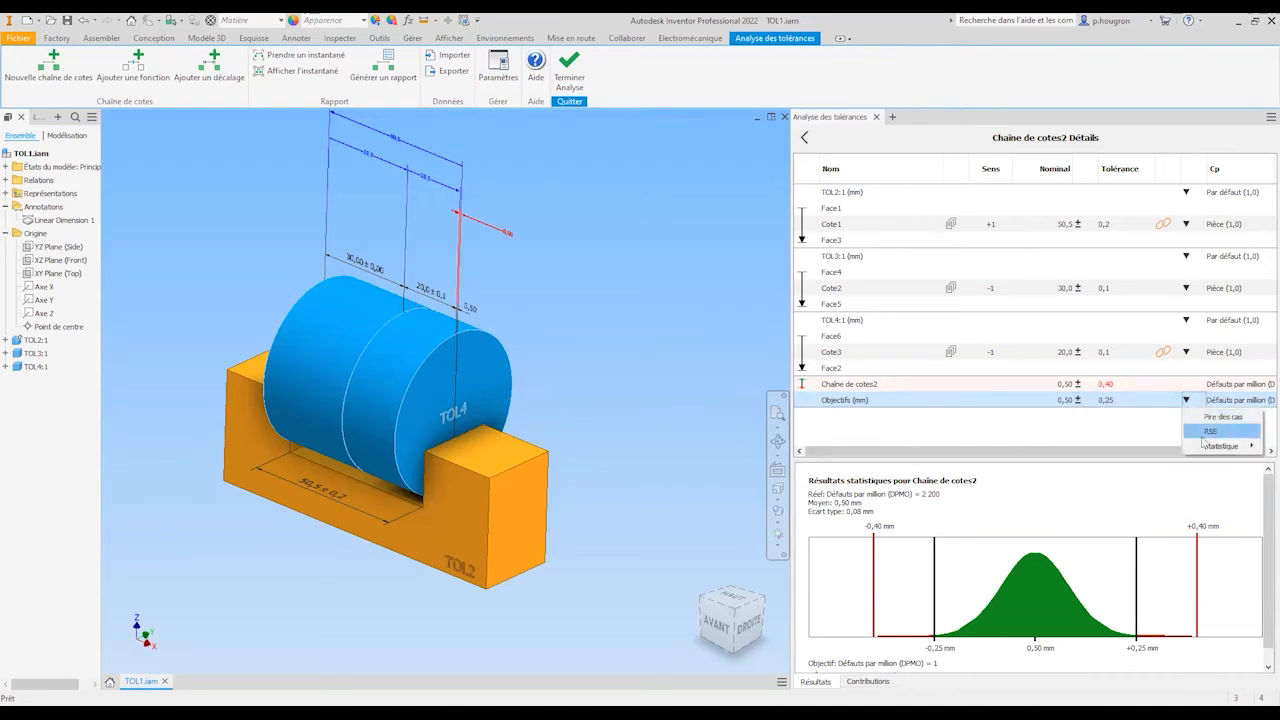
mouse_move(1217, 453)
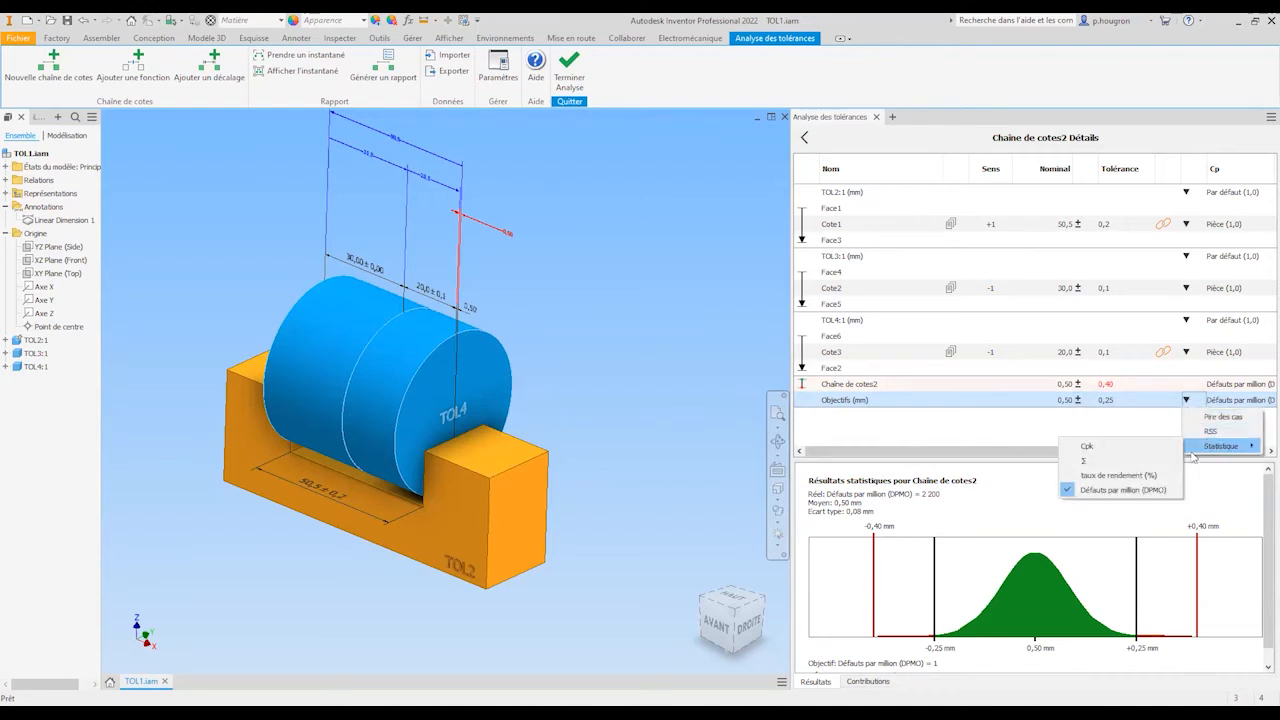
left_click(1137, 479)
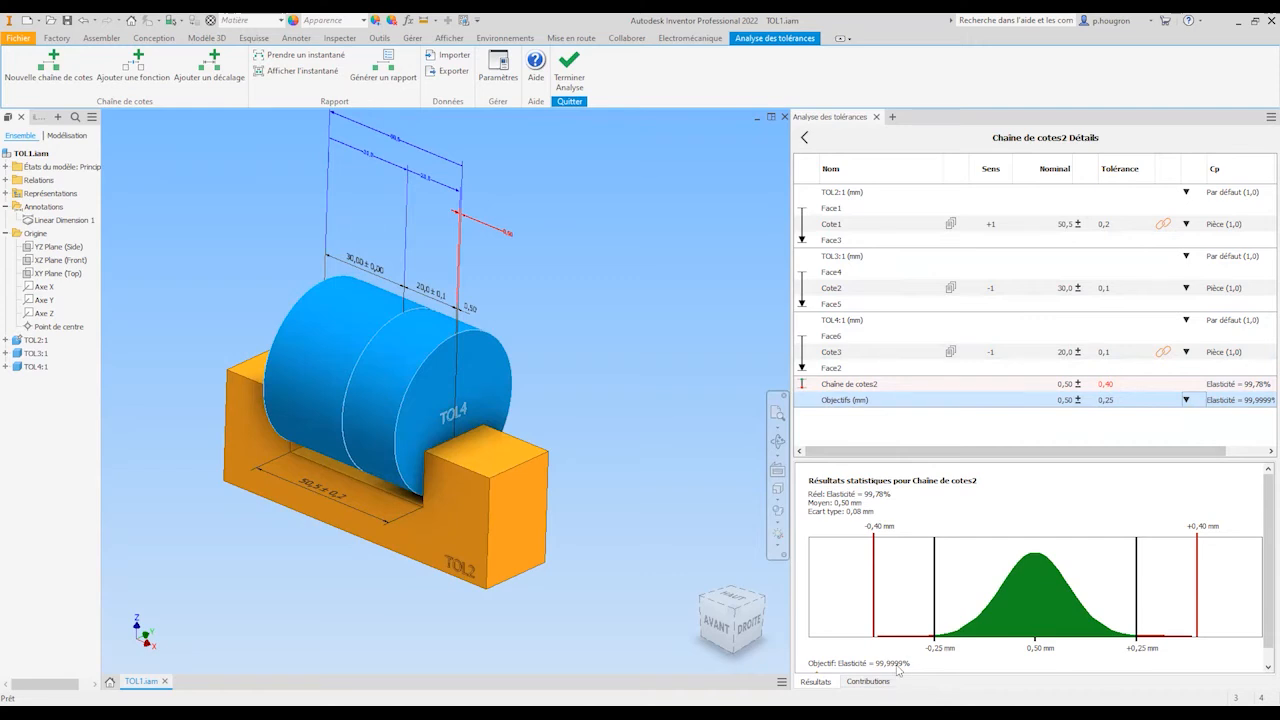
left_click(1187, 400)
mouse_move(1220, 446)
left_click(1136, 490)
Step: Try a DPMO target of 2 for the Chaîne de cotes2 objective, and restore the target to 1
left_click(1210, 400)
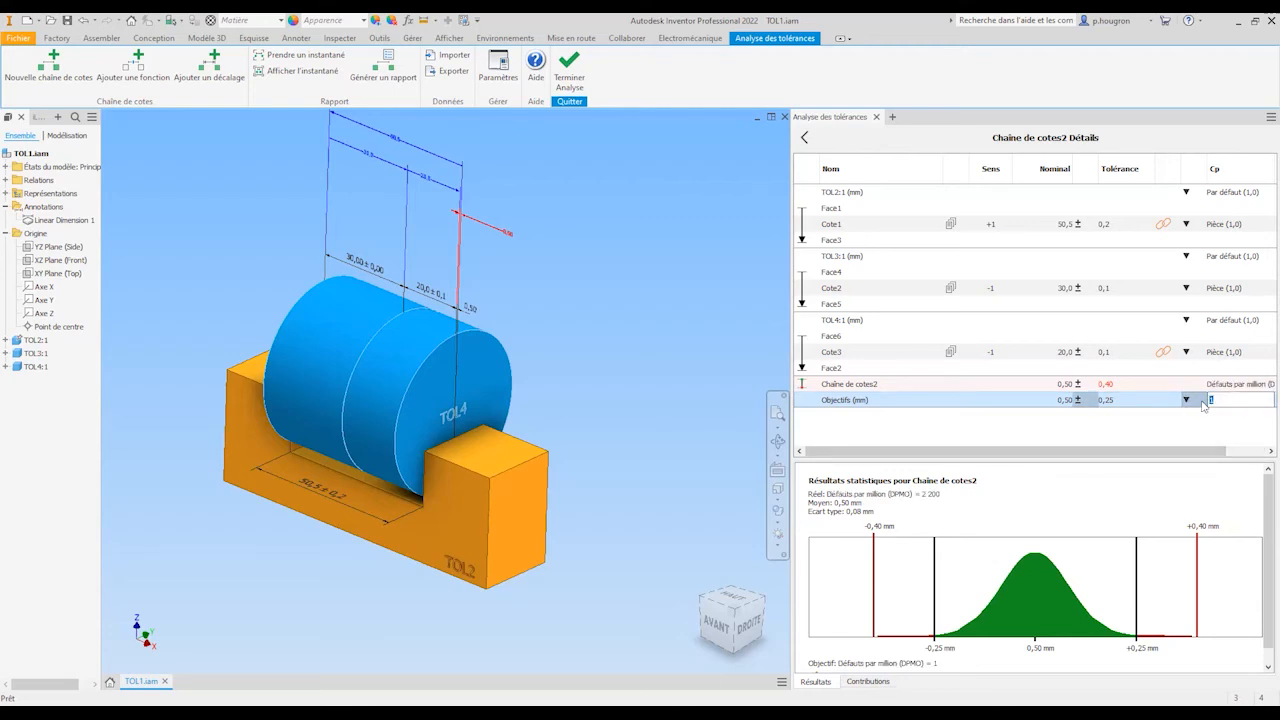
type("2")
key("Return")
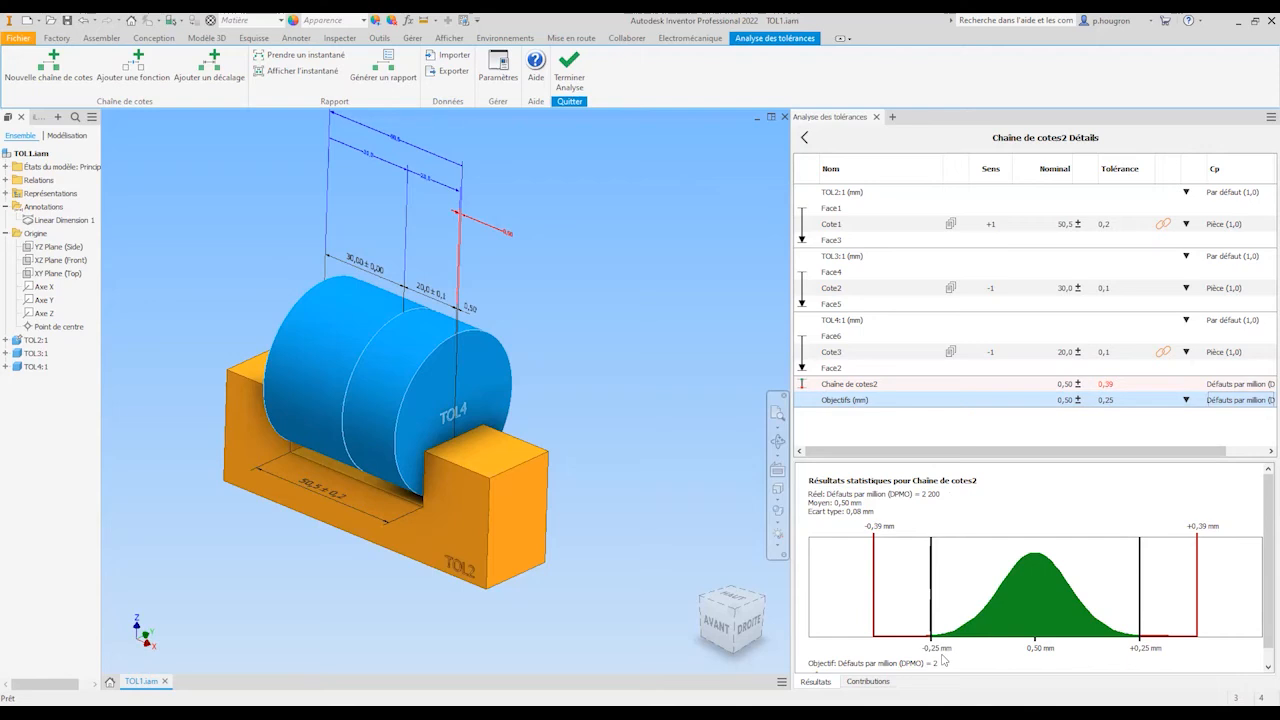
left_click(1200, 400)
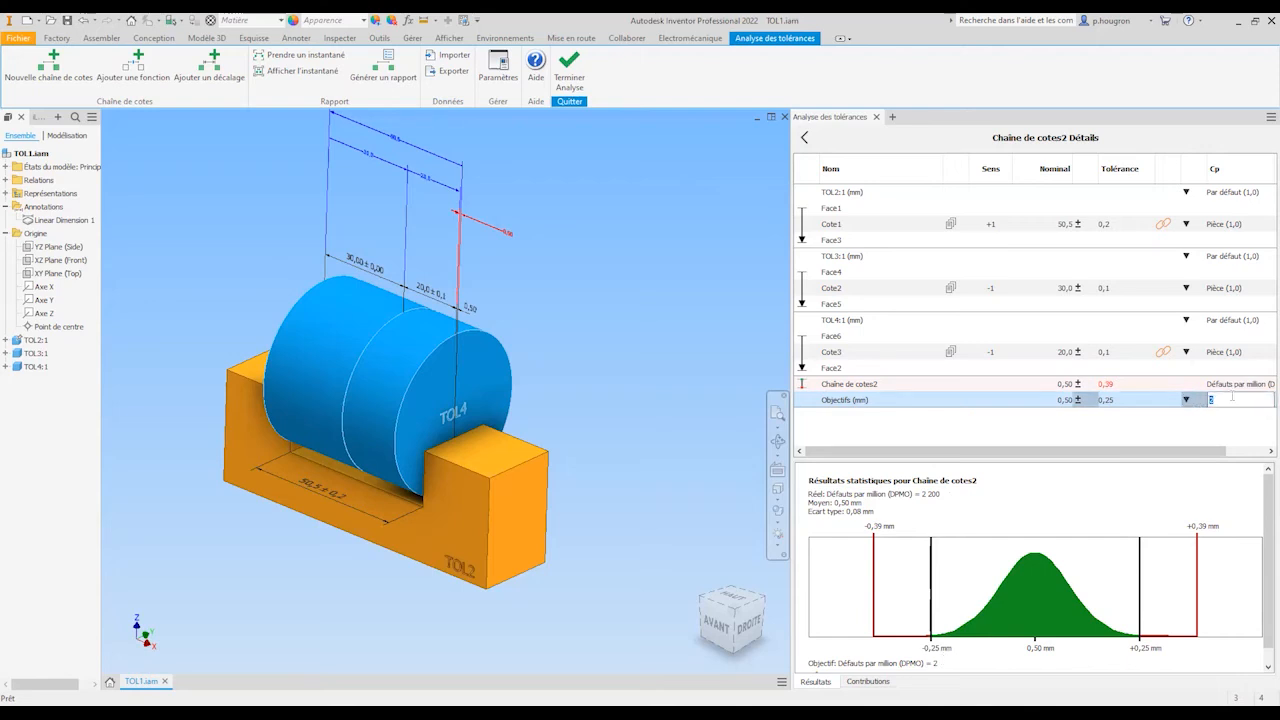
type("1")
key("Return")
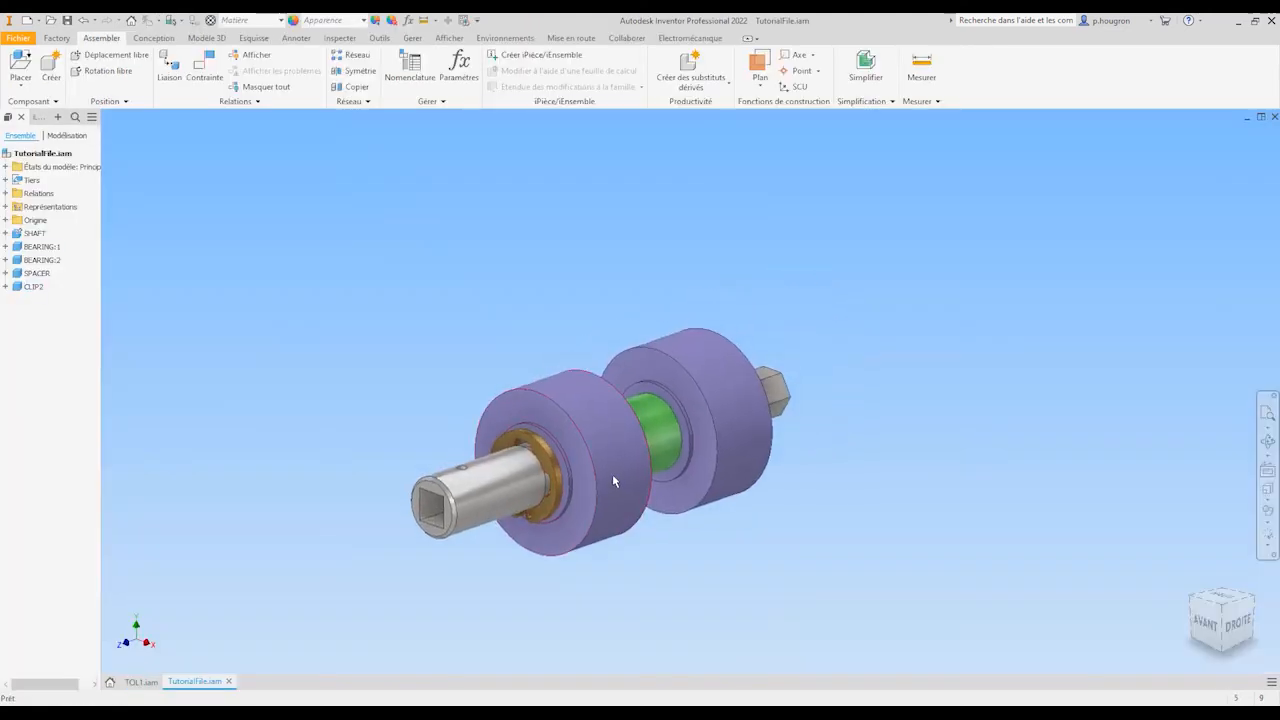
Step: Examine the TutorialFile shaft assembly in 3D and side view, including the gap between the clip and the adjacent bearing
scroll(580, 471, "up", 3)
scroll(590, 460, "up", 3)
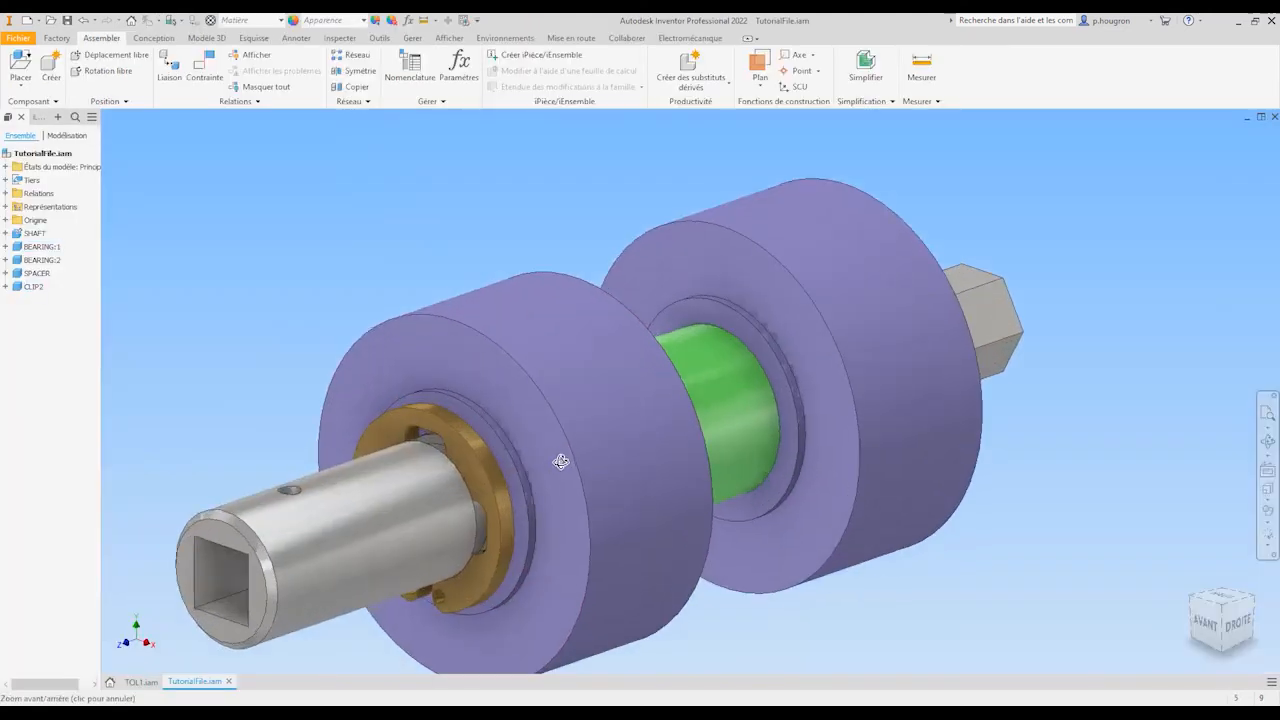
scroll(529, 456, "down", 4)
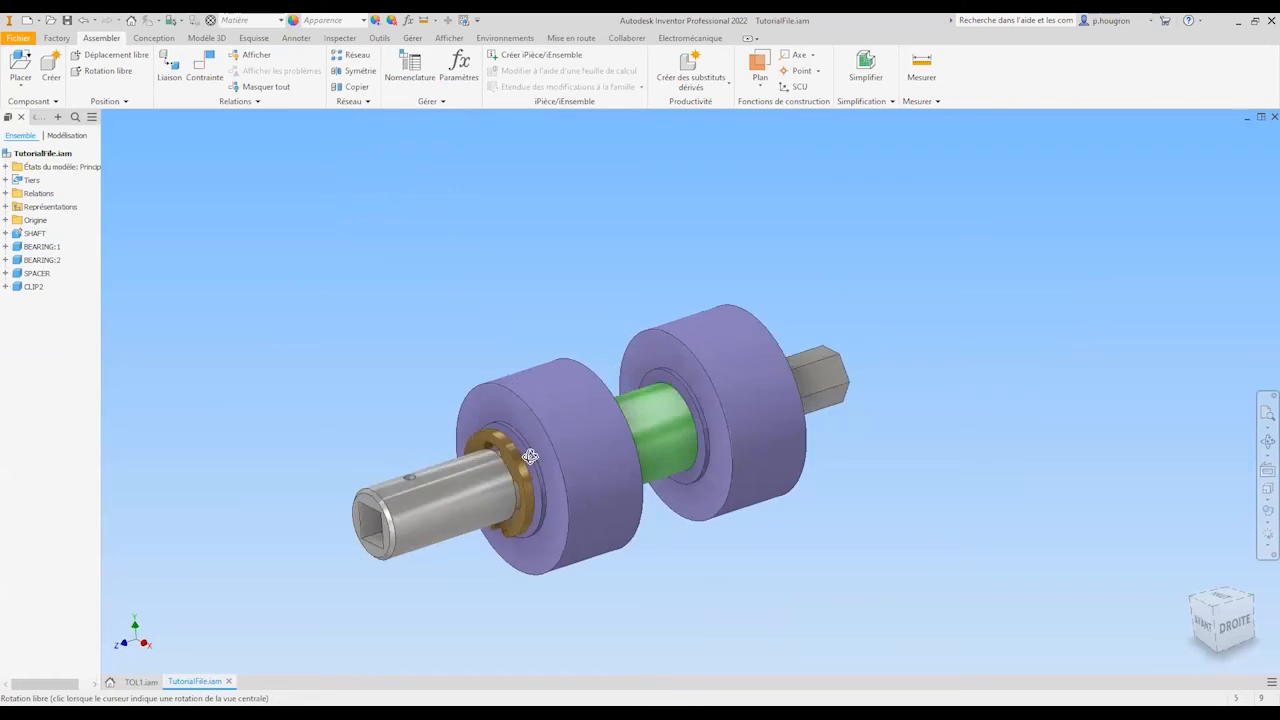
middle_click_drag(530, 456, 490, 457, "shift")
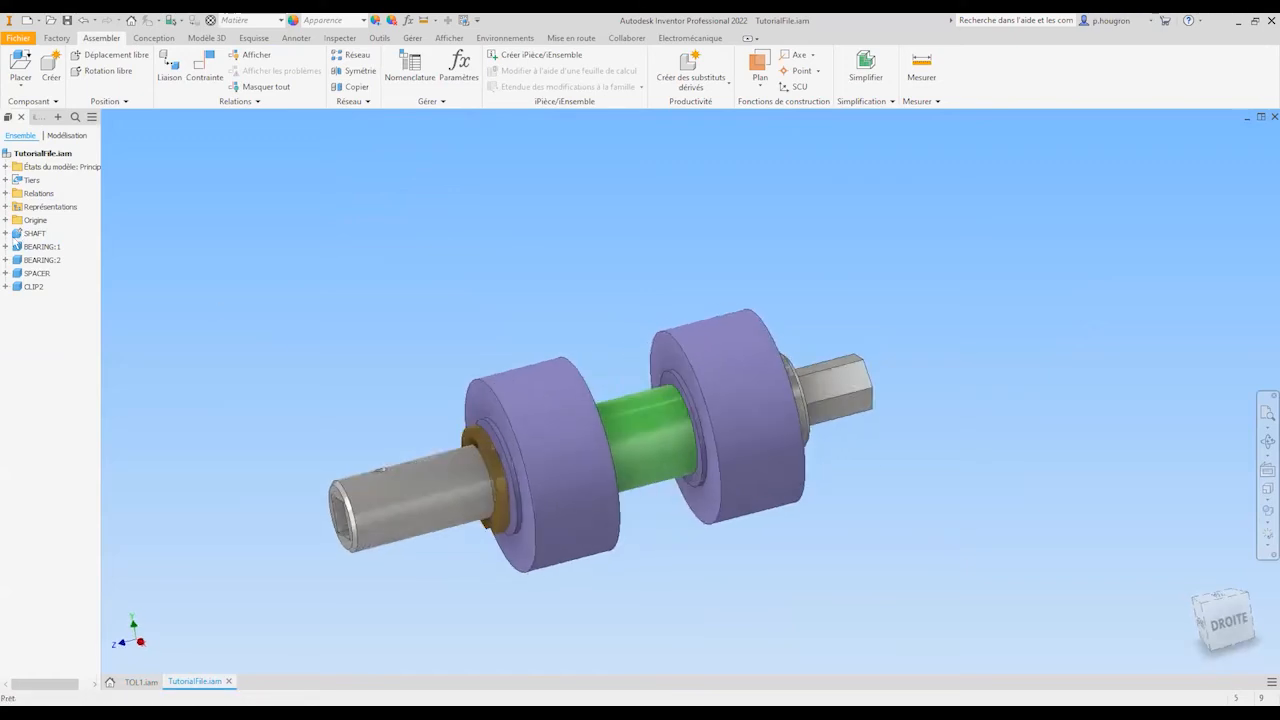
left_click(6, 233)
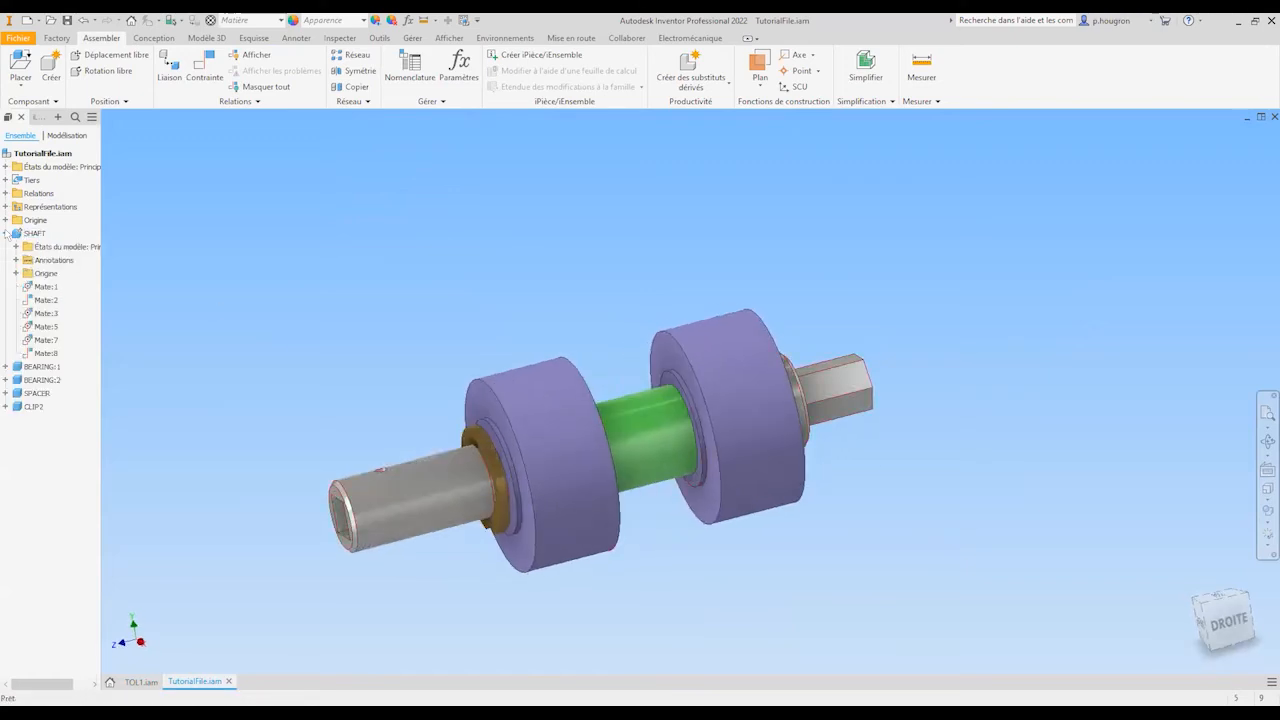
left_click(6, 232)
left_click(1241, 636)
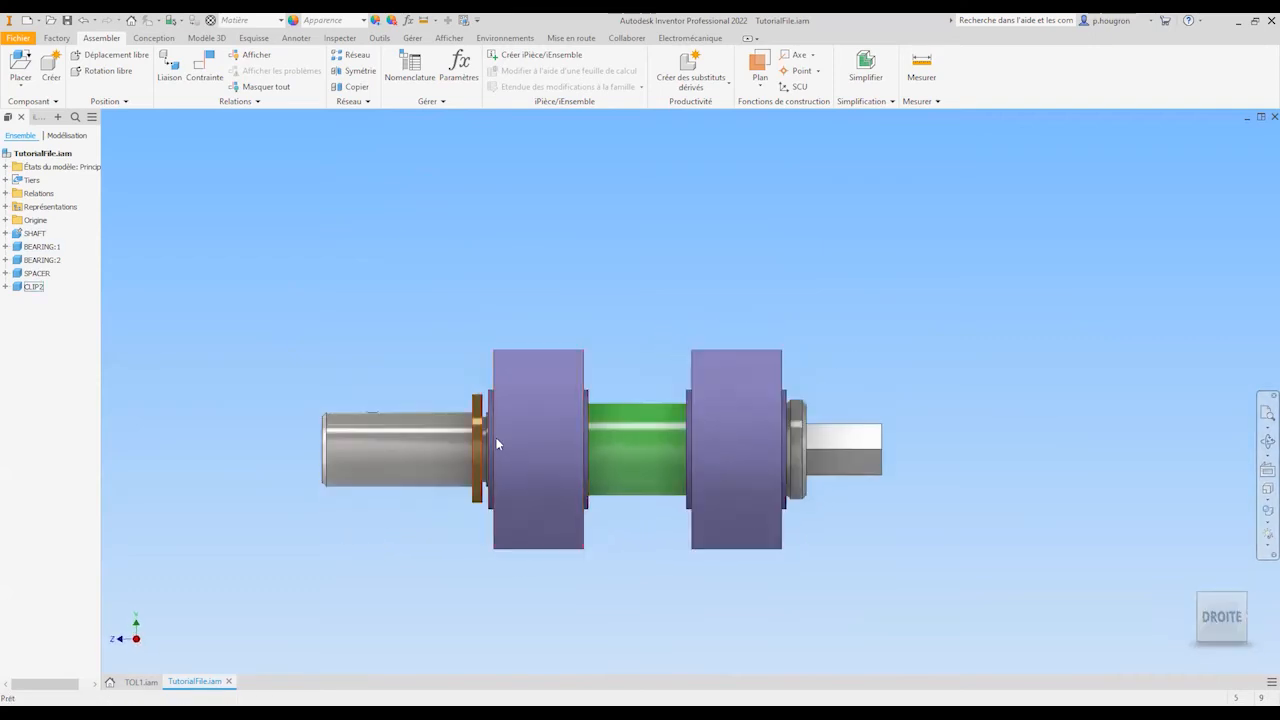
scroll(497, 444, "up", 3)
scroll(495, 375, "up", 2)
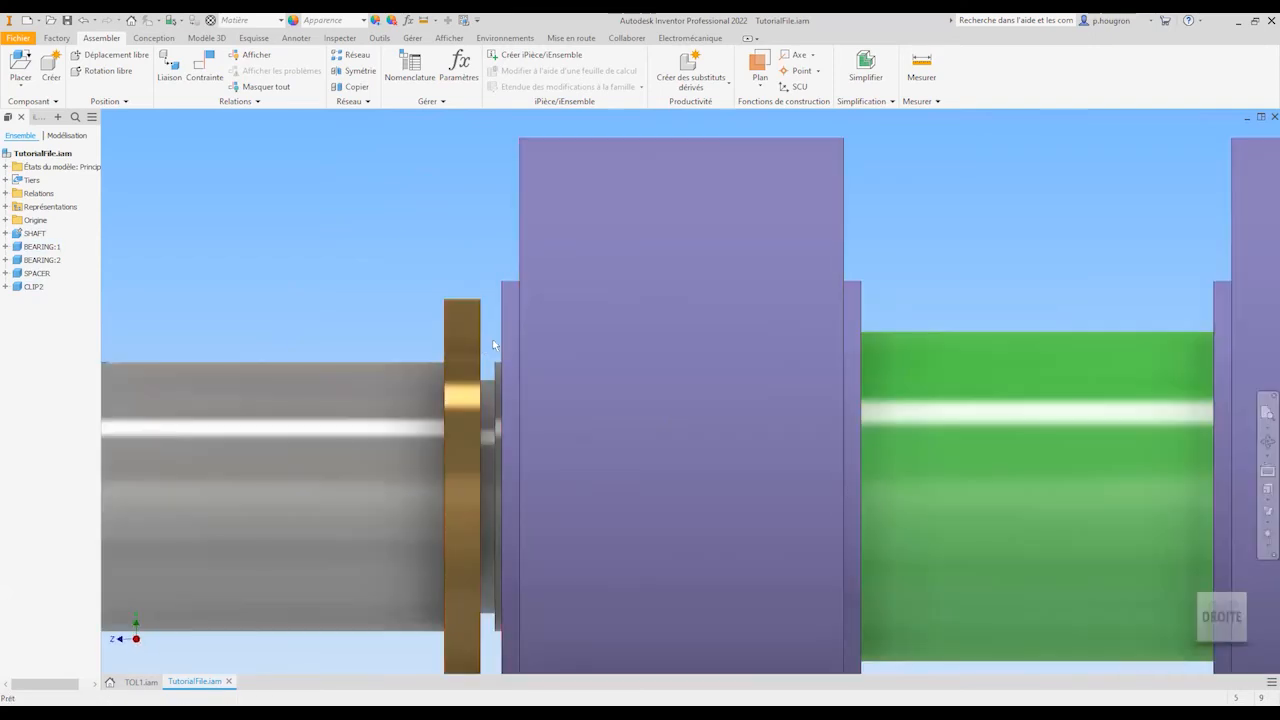
scroll(506, 351, "down", 5)
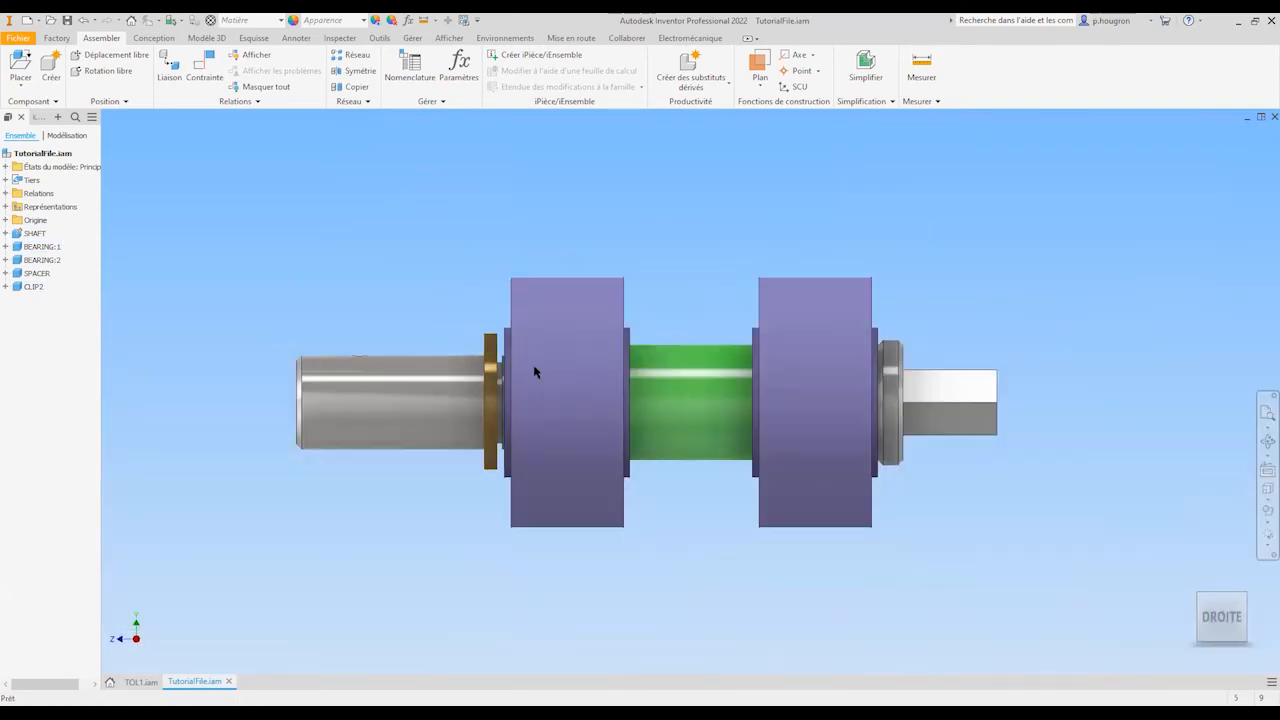
middle_click_drag(566, 375, 425, 140, "shift")
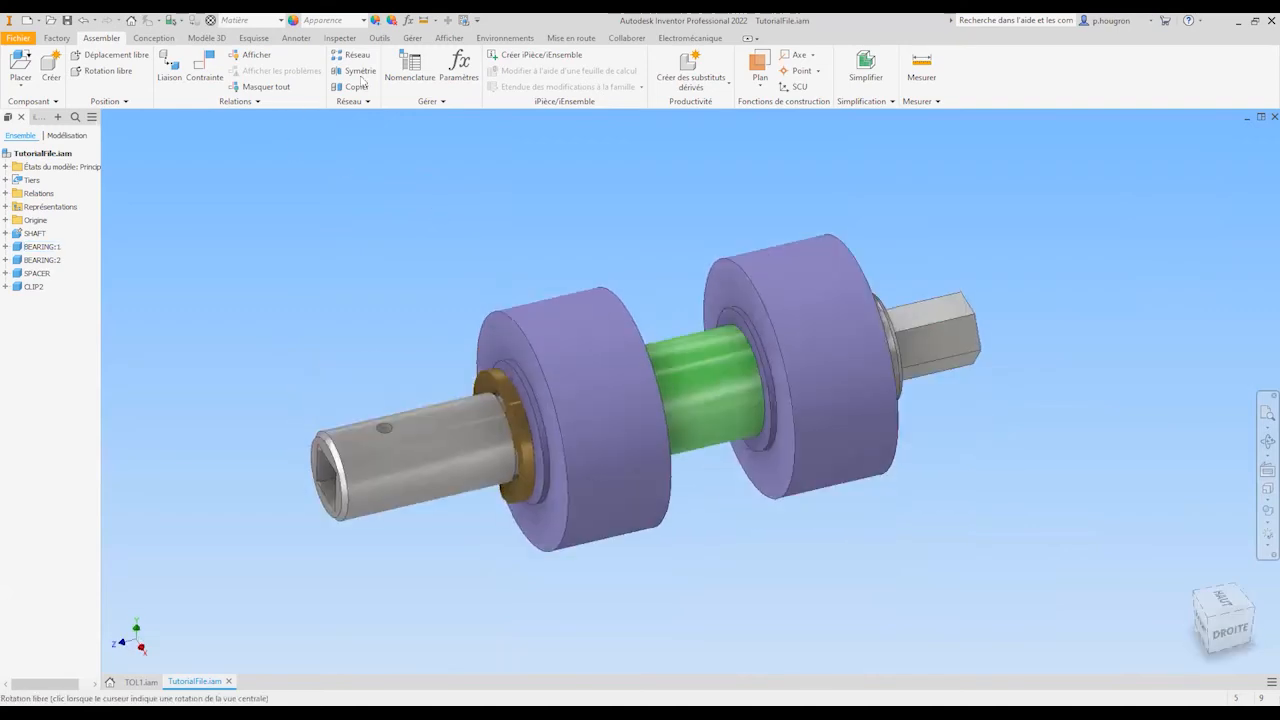
Step: Open the tolerance analysis of the shaft assembly and return from the Chaîne de cotes1 details to the summary of chains
left_click(507, 38)
left_click(324, 70)
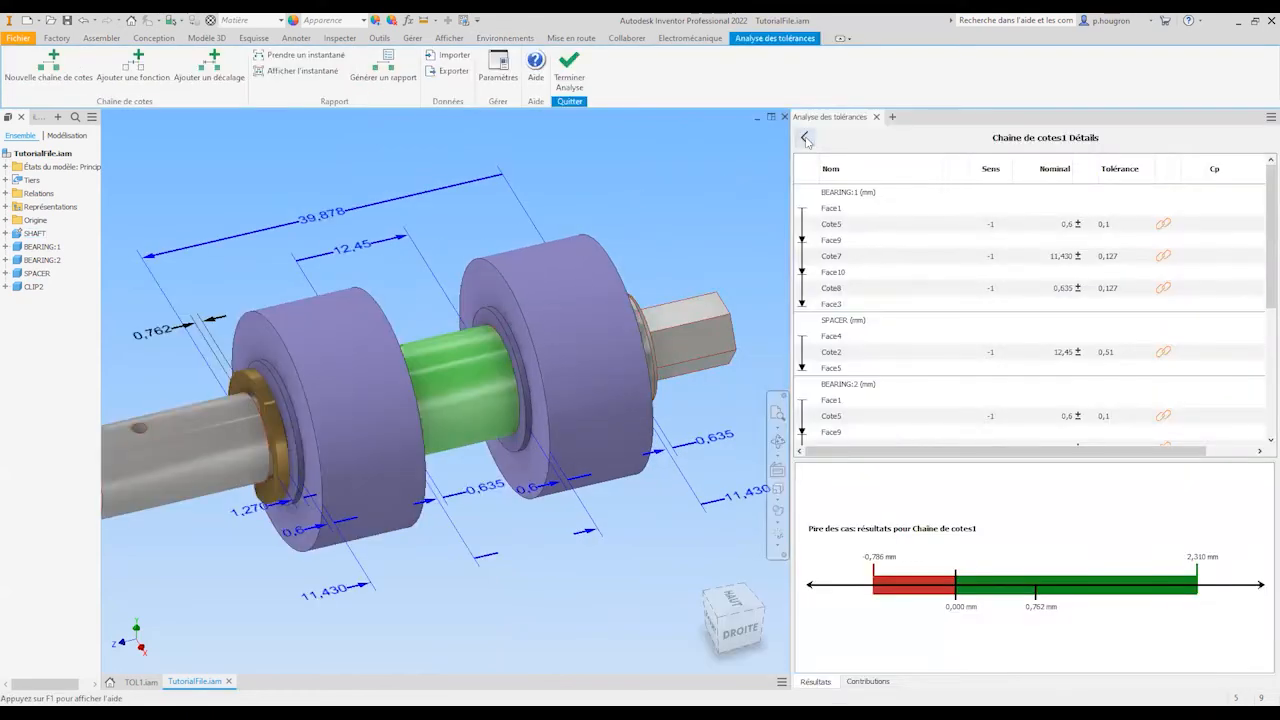
left_click(805, 138)
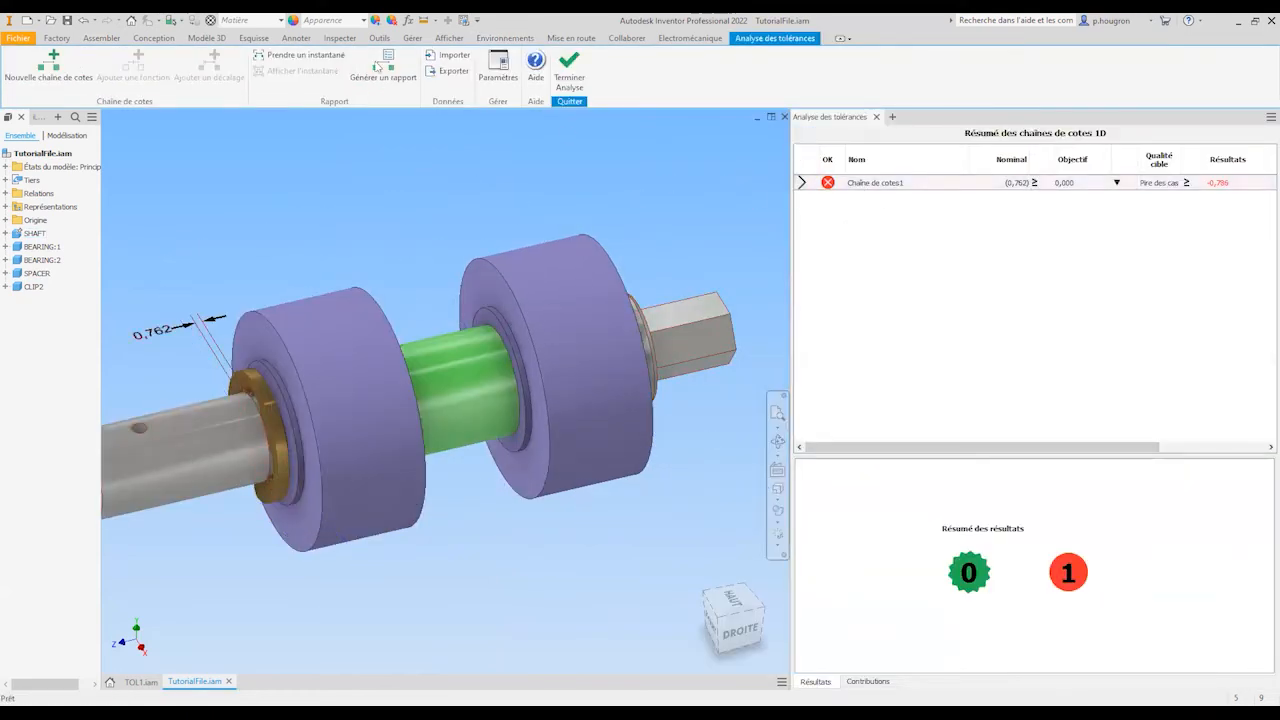
Step: Start a new dimension chain from the clip's inner face to the facing end face of the adjacent bearing
middle_click_drag(400, 238, 428, 232)
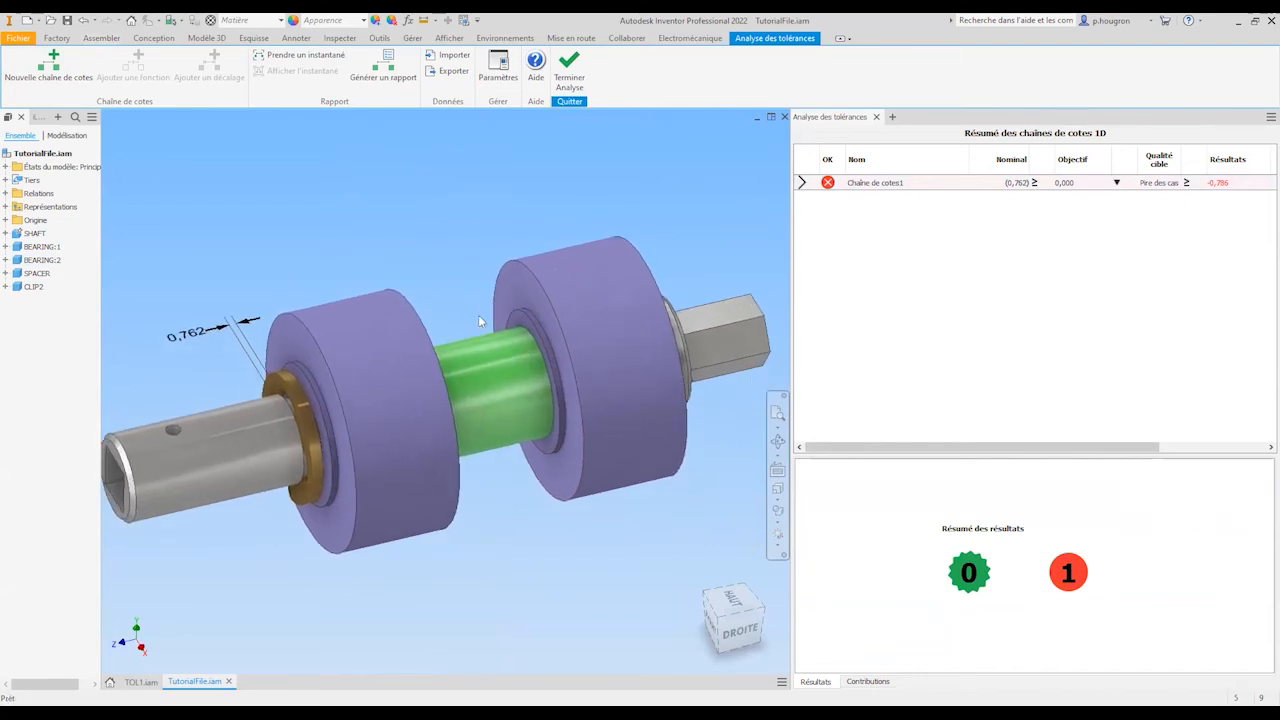
scroll(486, 335, "down", 1)
scroll(486, 335, "down", 2)
scroll(486, 335, "up", 4)
mouse_move(486, 335)
middle_mouse_down("shift")
mouse_move(518, 365)
mouse_move(512, 382)
mouse_move(475, 354)
middle_mouse_up("shift")
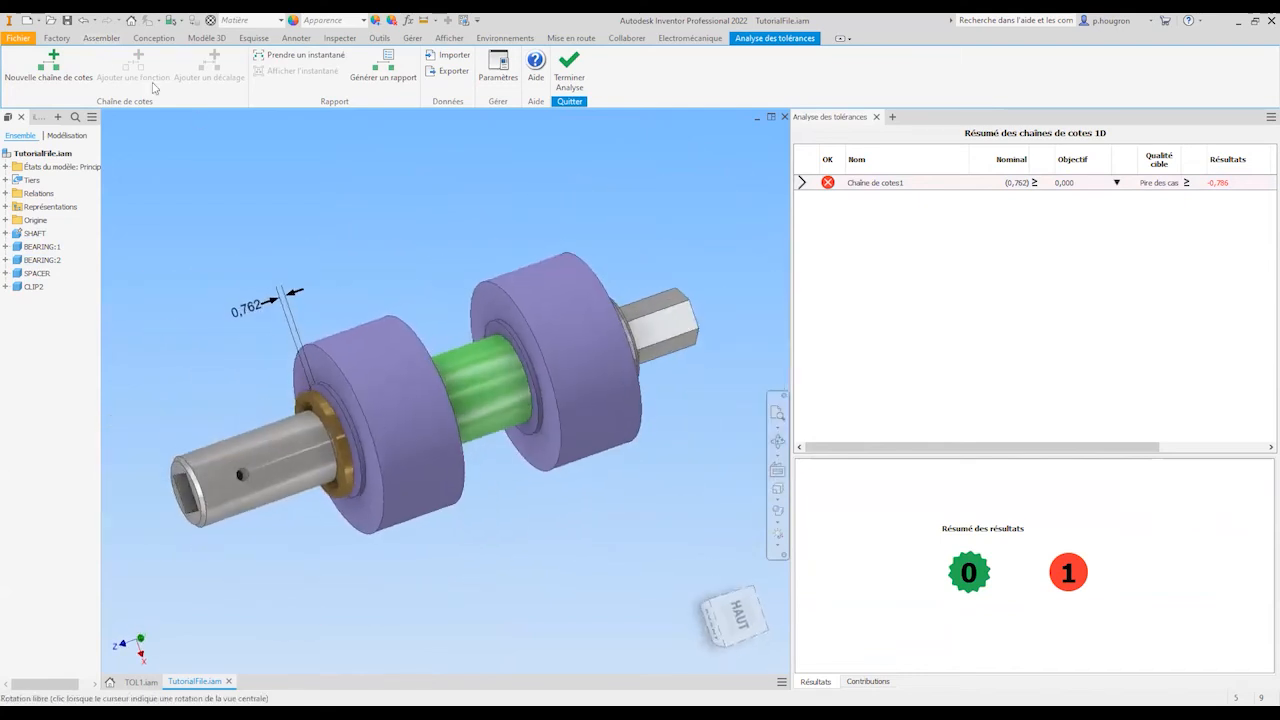
left_click(48, 65)
scroll(316, 410, "down", 5)
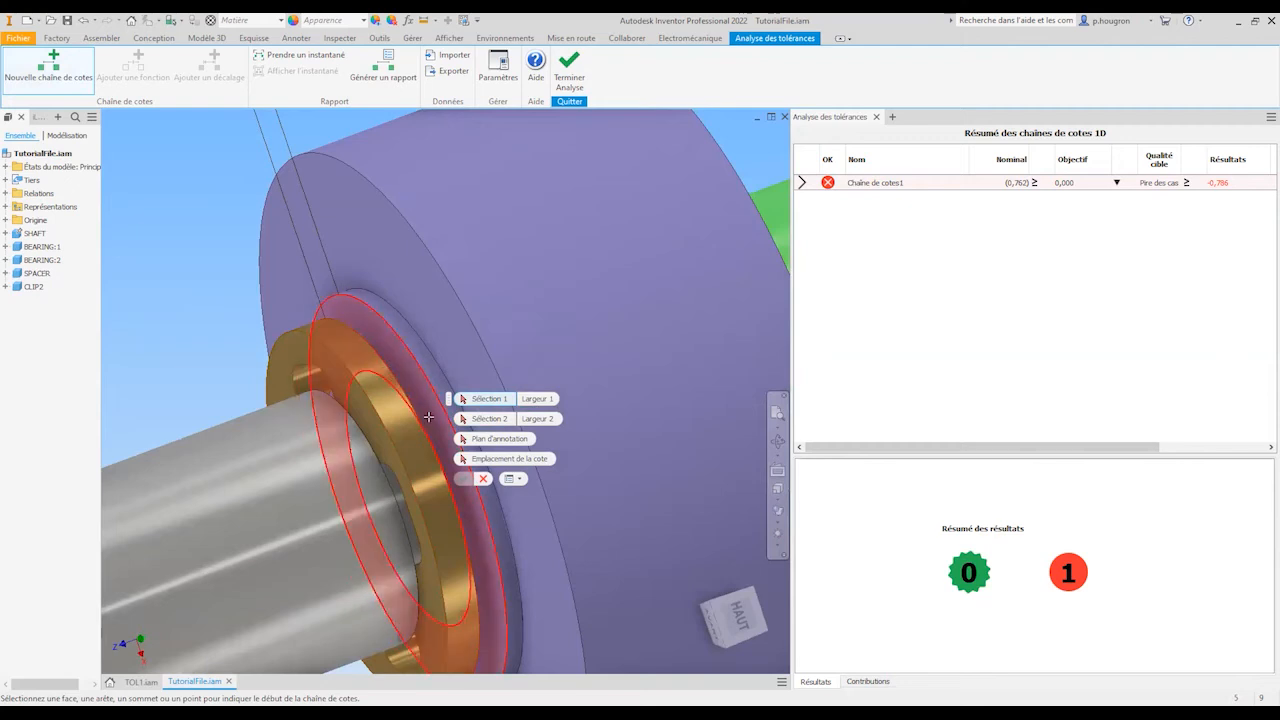
scroll(348, 444, "up", 5)
middle_click_drag(368, 428, 345, 425, "shift")
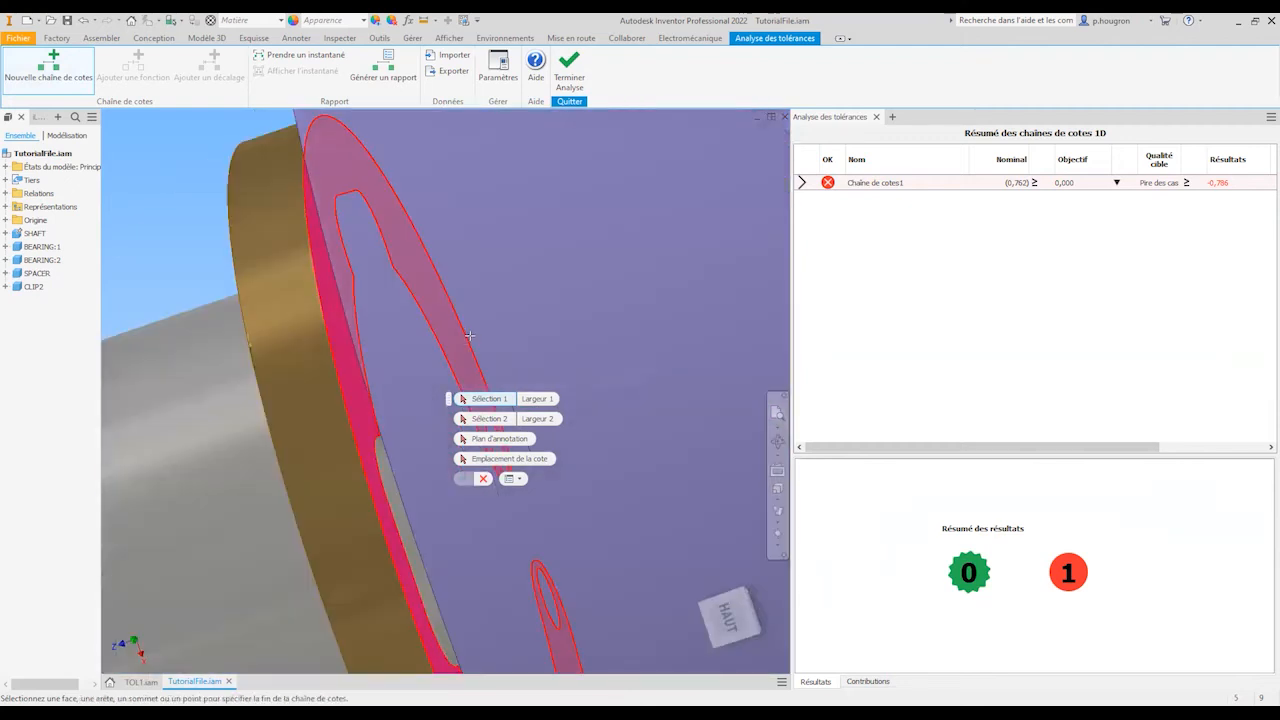
scroll(471, 330, "up", 4)
scroll(314, 274, "up", 5)
middle_click_drag(317, 277, 440, 292, "shift")
scroll(631, 306, "down", 3)
left_click(631, 306)
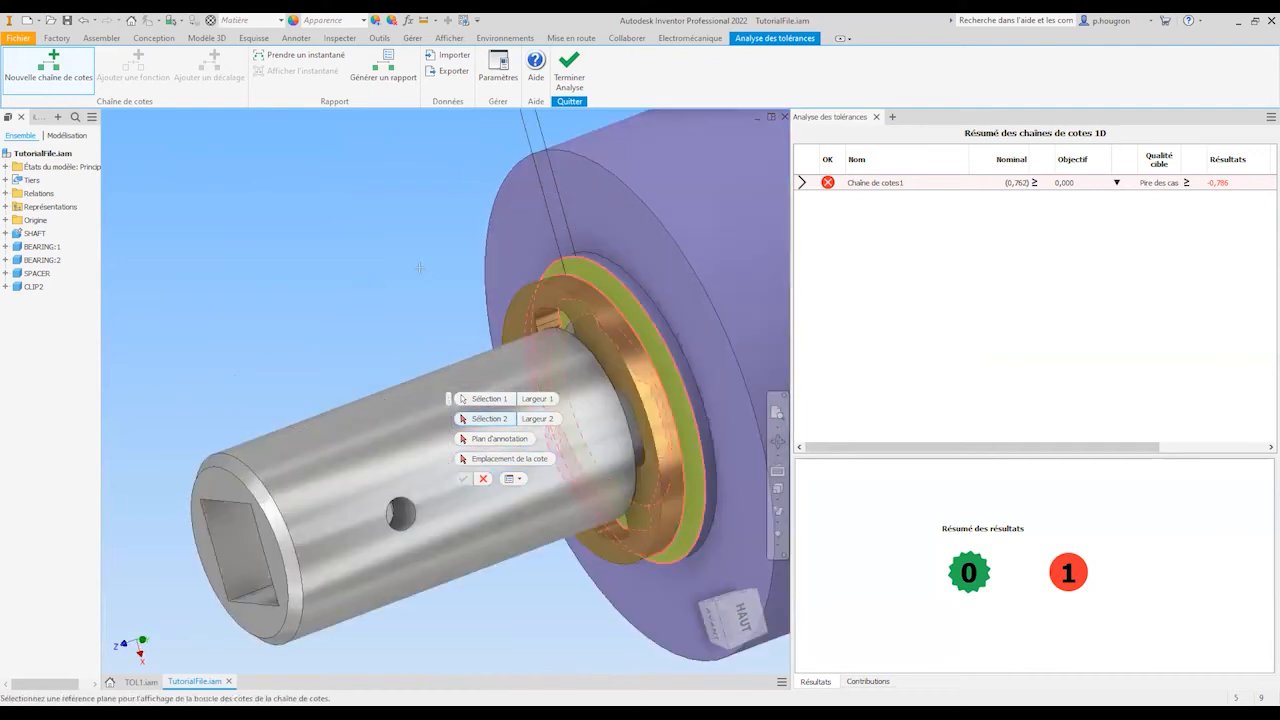
Step: Set the assembly's origin XZ plane as the annotation plane and place the gap dimension above the existing one
key("Home")
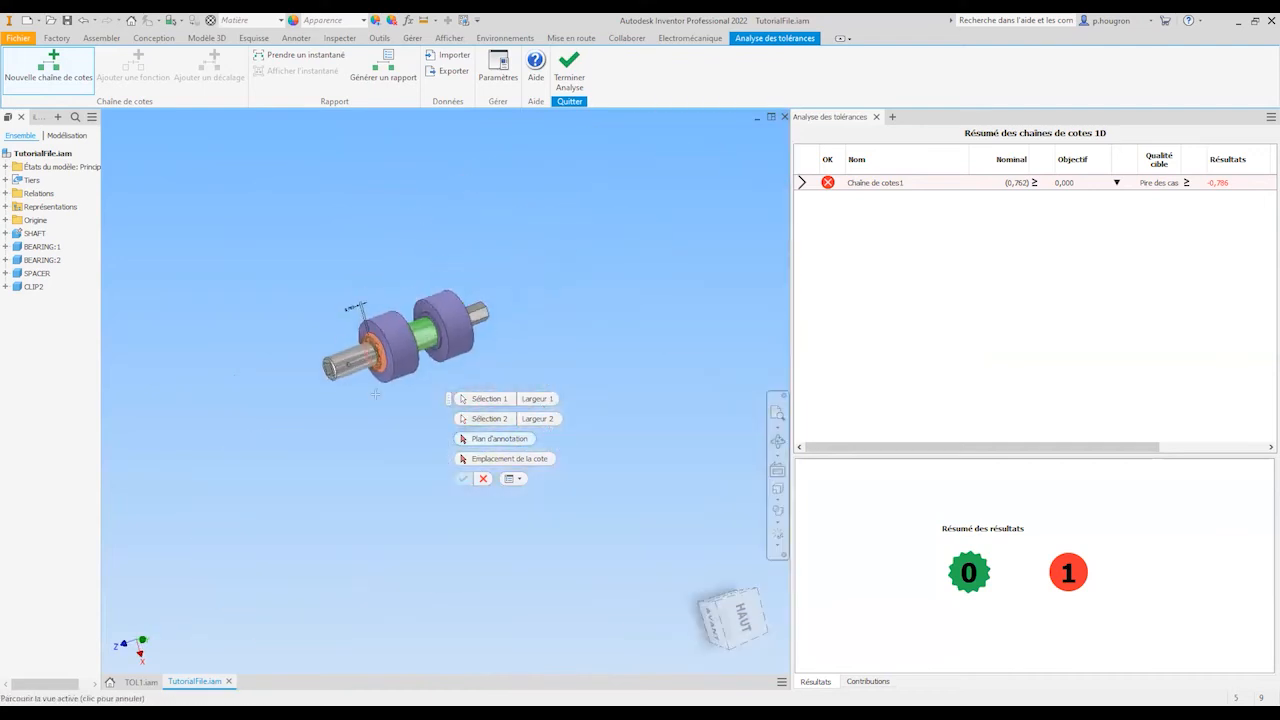
left_click(5, 220)
left_click(46, 246)
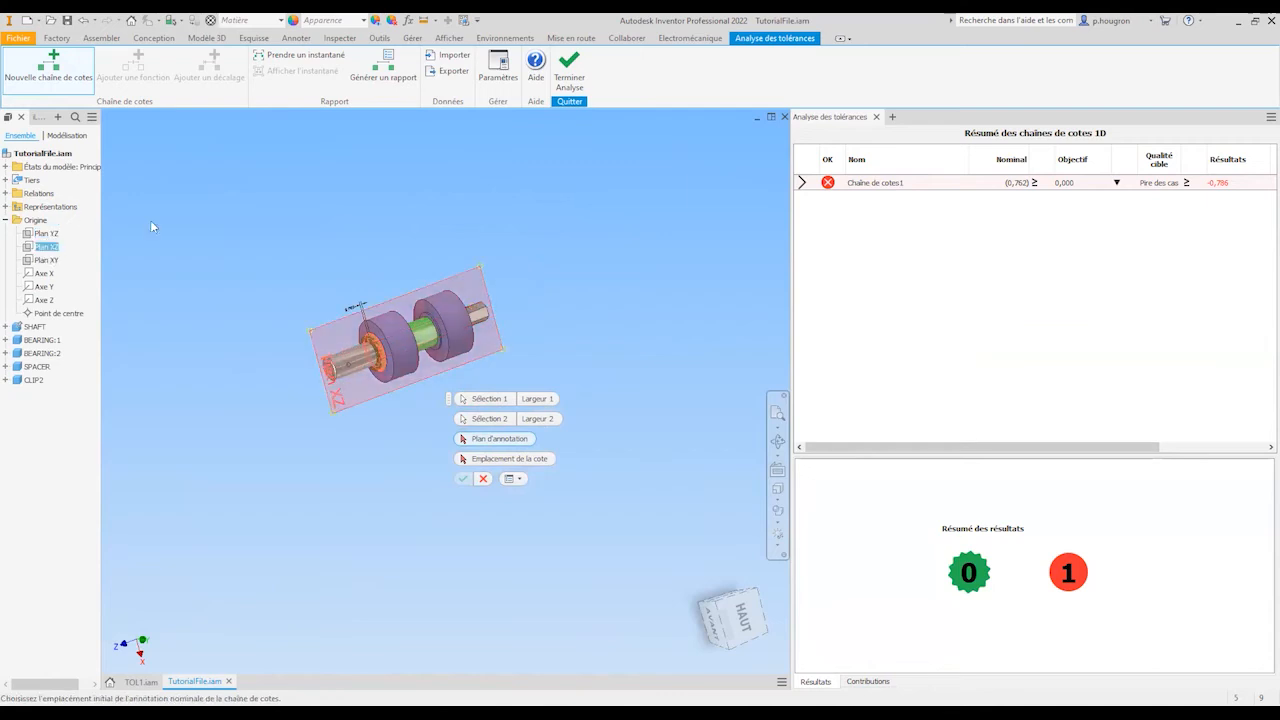
left_click(363, 290)
Step: Create the chain from the assembly constraint path Placage:8 -> Placage:2 -> Placage:4 -> Placage:6
left_click(508, 420)
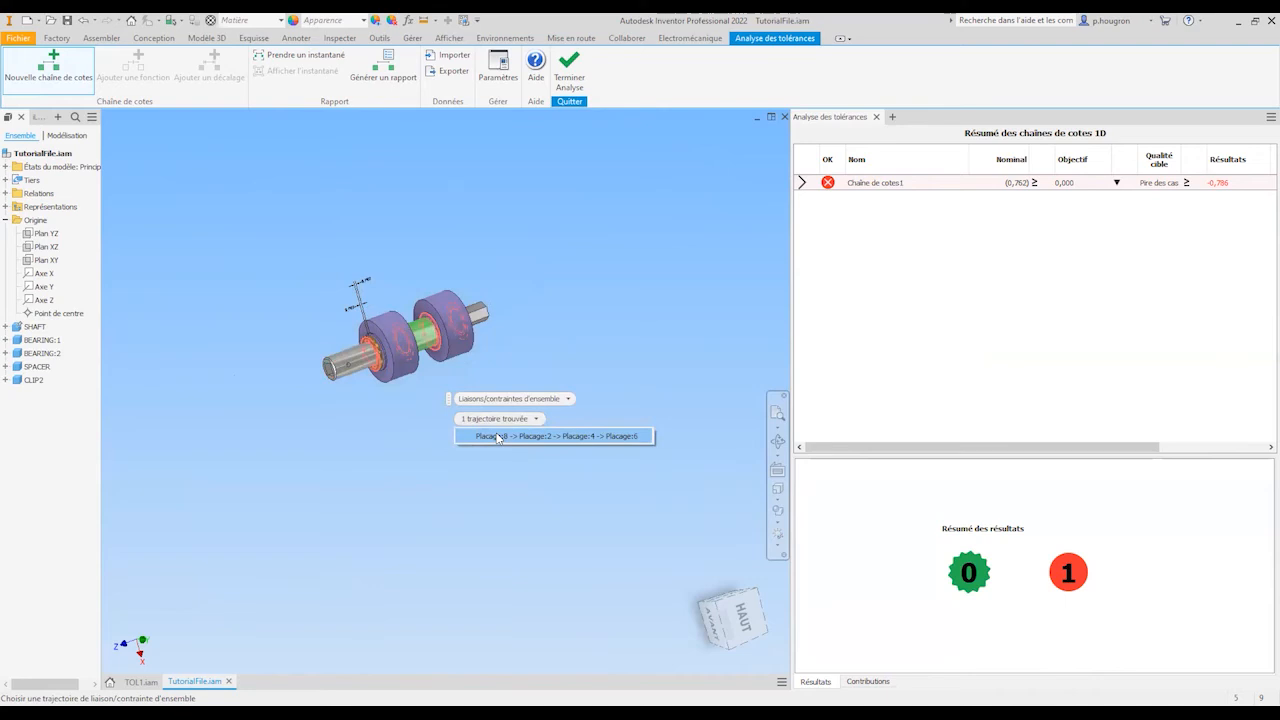
left_click(498, 437)
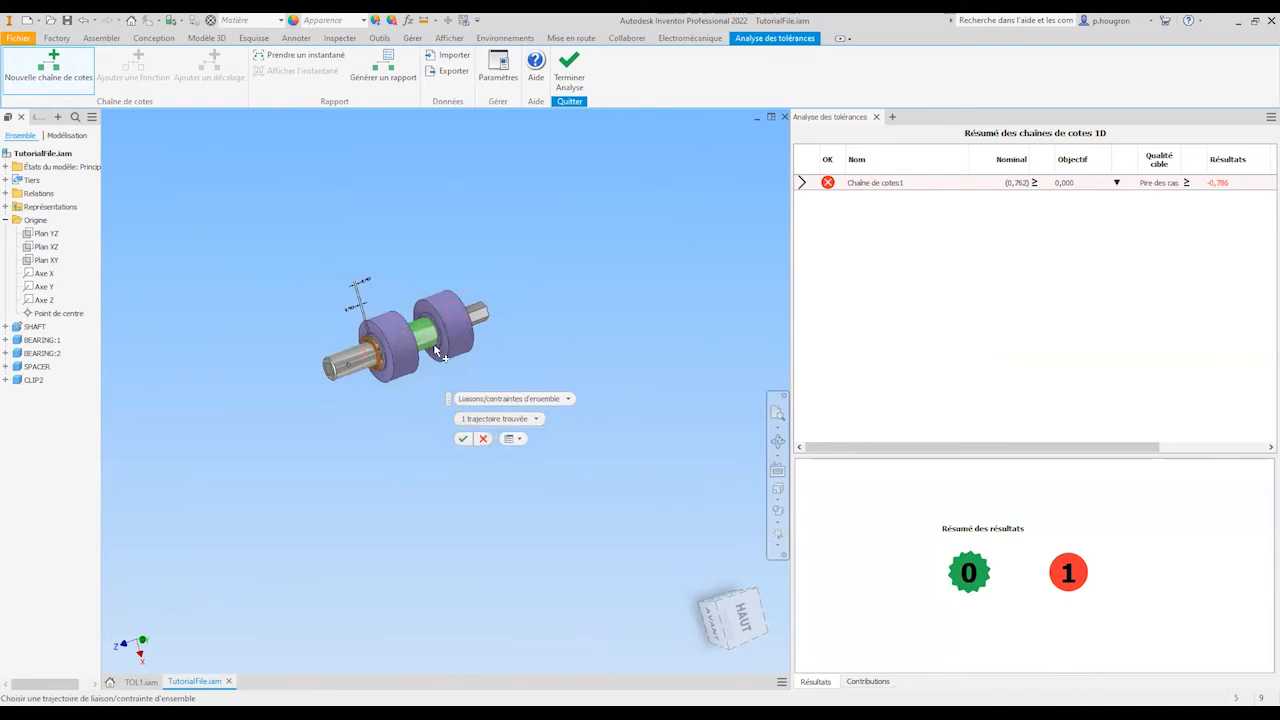
left_click(462, 438)
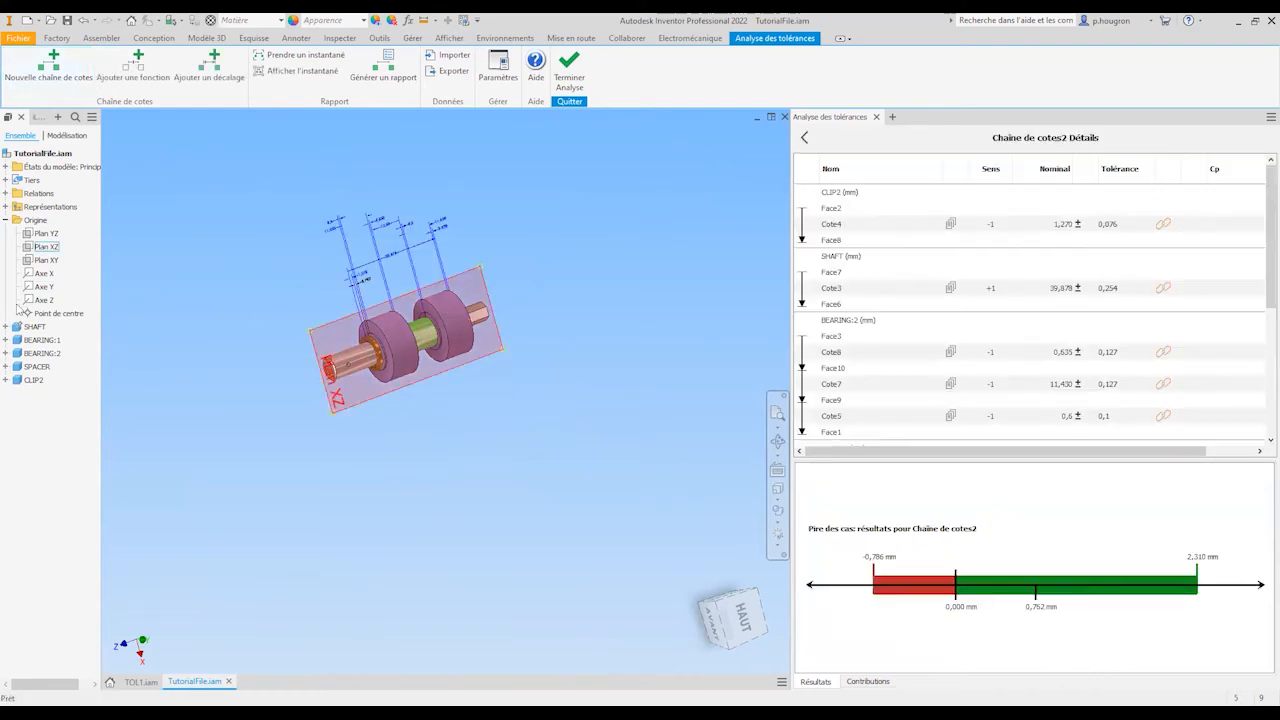
Step: Move the 39,878 shaft dimension above the other dimensions of the chain
scroll(520, 340, "up", 5)
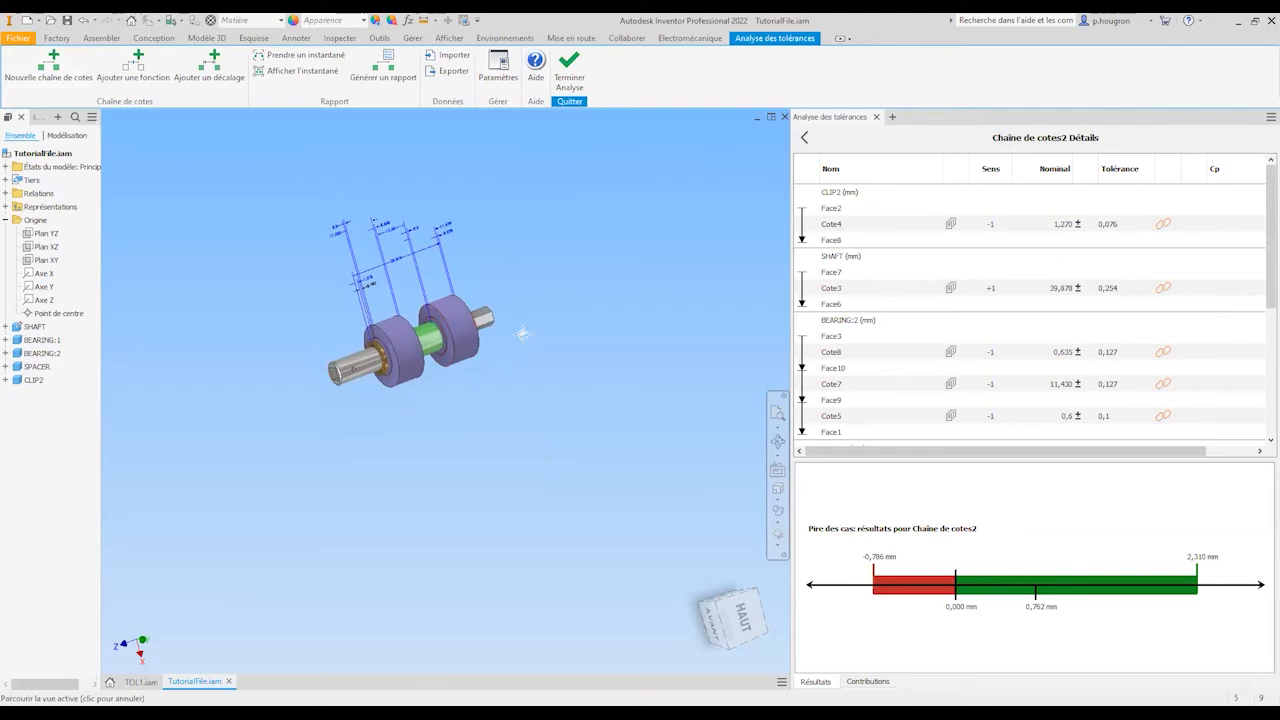
scroll(409, 320, "down", 5)
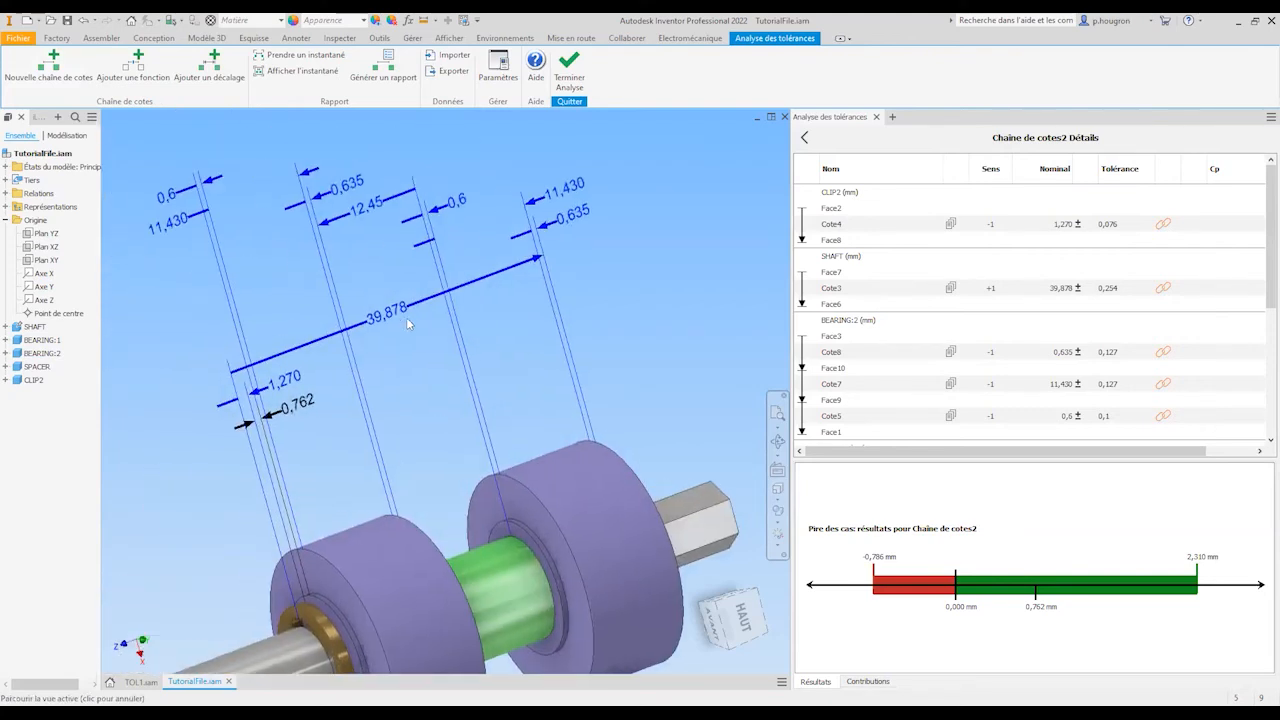
left_click_drag(344, 340, 312, 213)
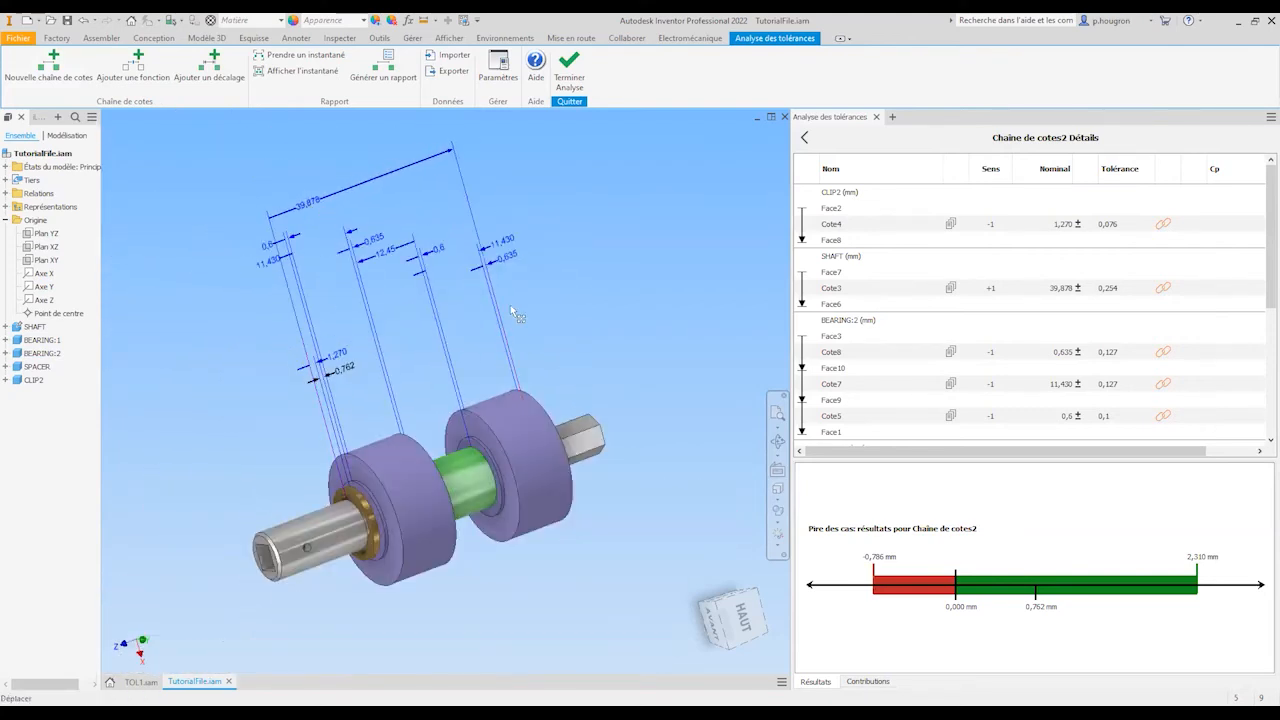
Step: Examine the Chaîne de cotes2 dimensions on the assembly in top view and their entries in the chain details
left_click(740, 620)
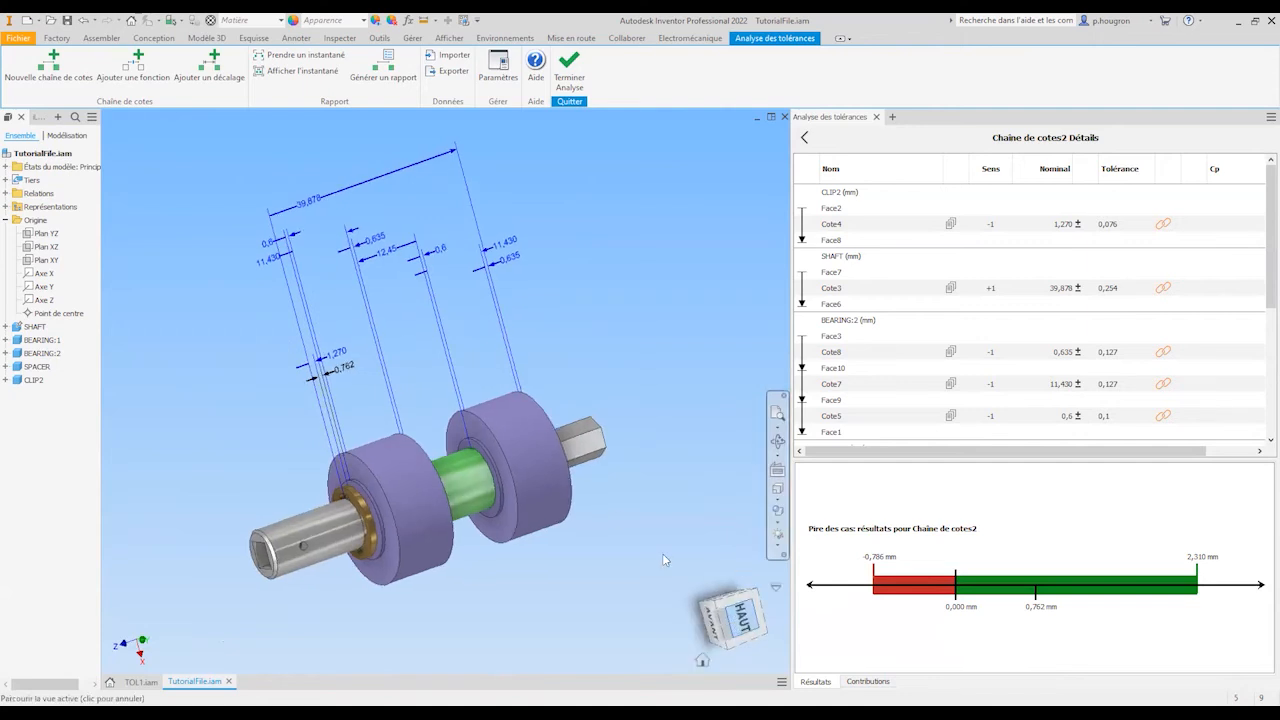
scroll(328, 343, "up", 4)
middle_click_drag(366, 347, 393, 372)
scroll(393, 302, "down", 3)
middle_click_drag(471, 315, 470, 388)
scroll(444, 290, "up", 3)
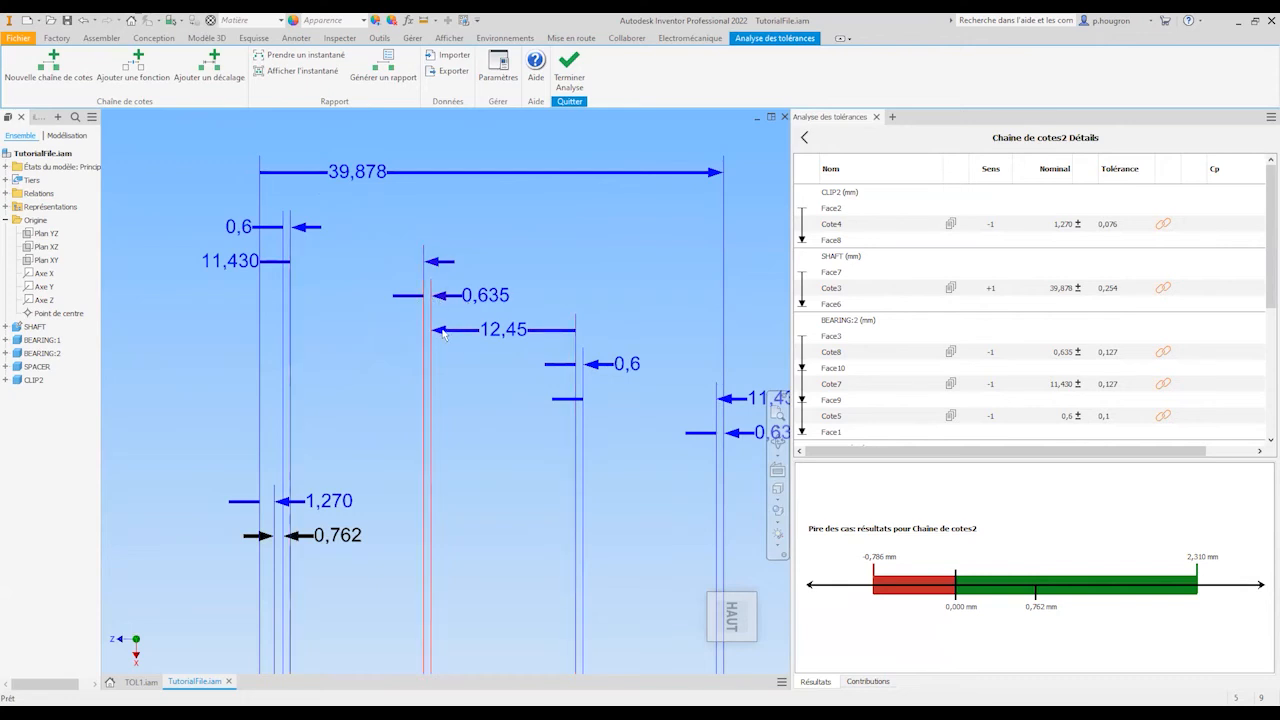
scroll(481, 341, "down", 3)
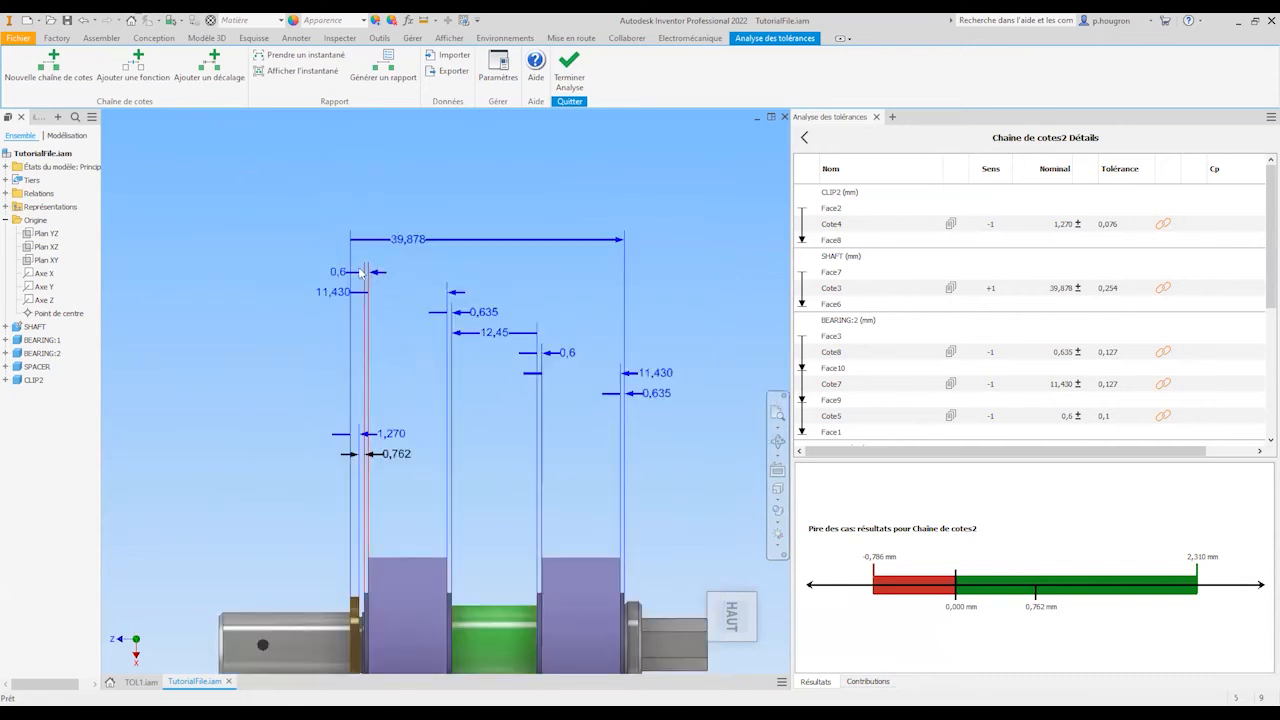
middle_click_drag(417, 286, 336, 166)
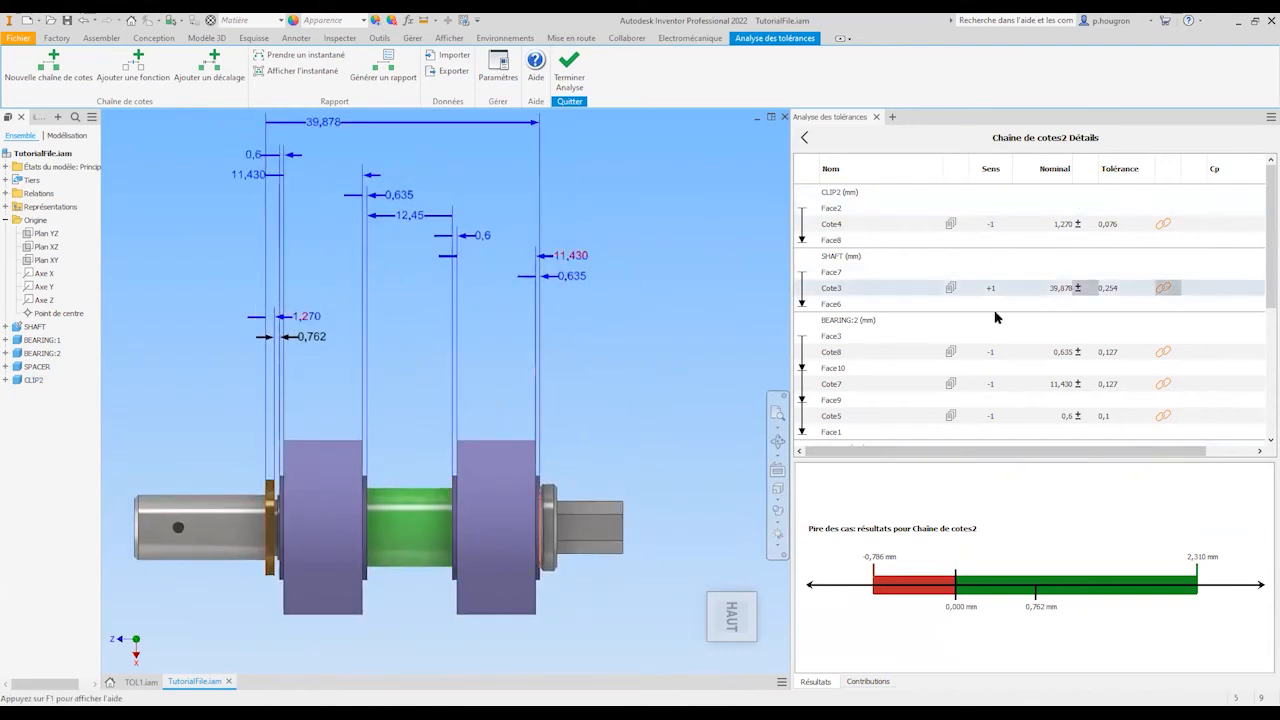
left_click_drag(1260, 260, 1262, 222)
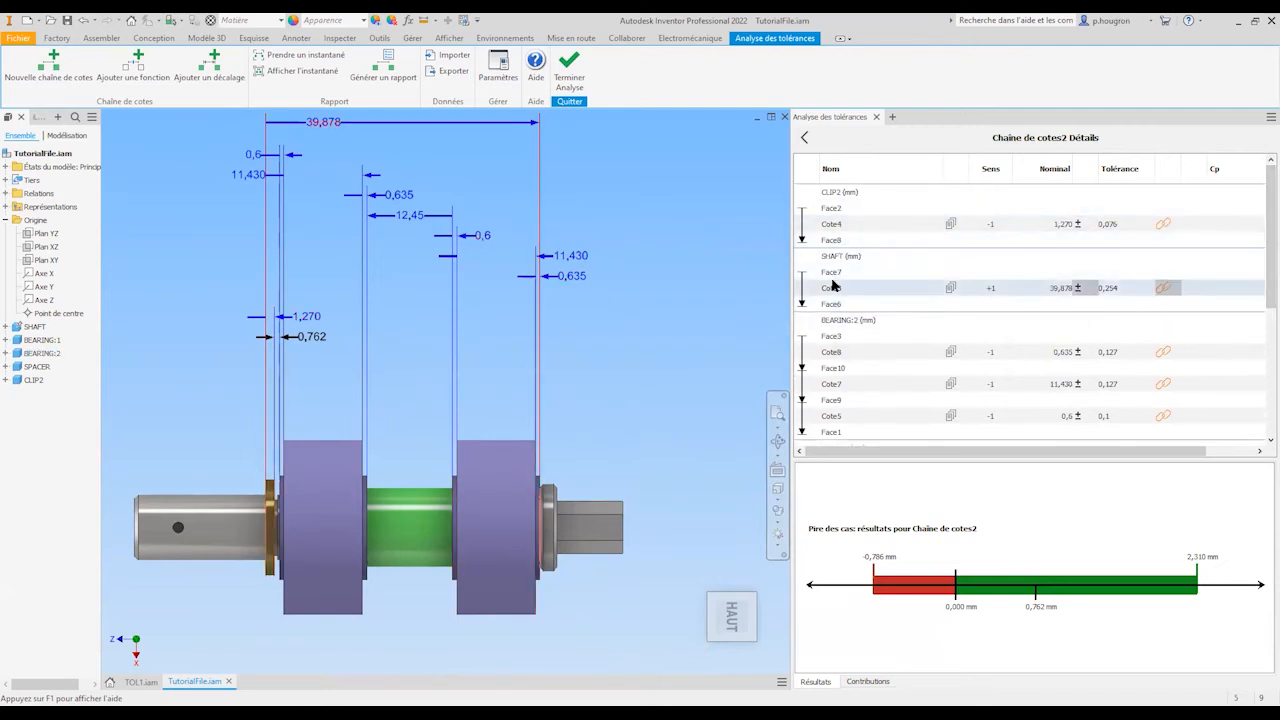
Step: Set the symmetric tolerance of CLIP2's Cote4 to 0,1 mm, and refine it to 0,10 for two decimal places
left_click(1112, 224)
left_click(1122, 224)
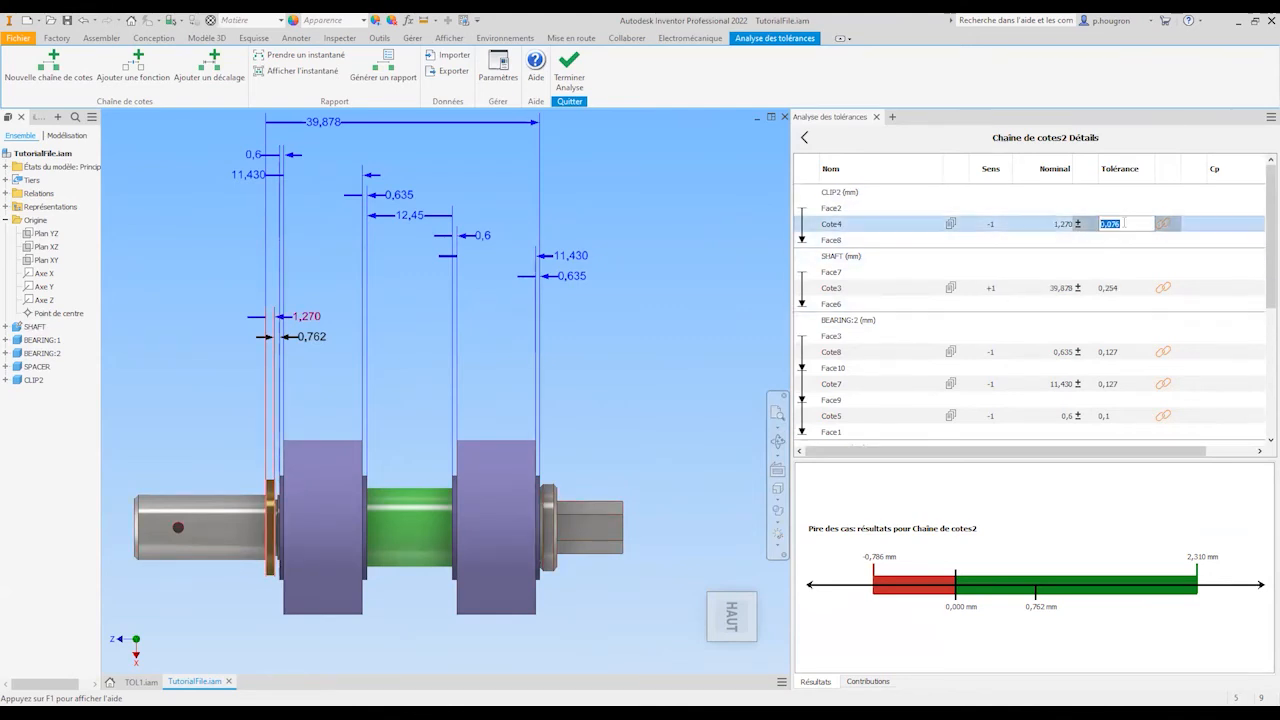
double_click(1116, 224)
type("1")
key("Return")
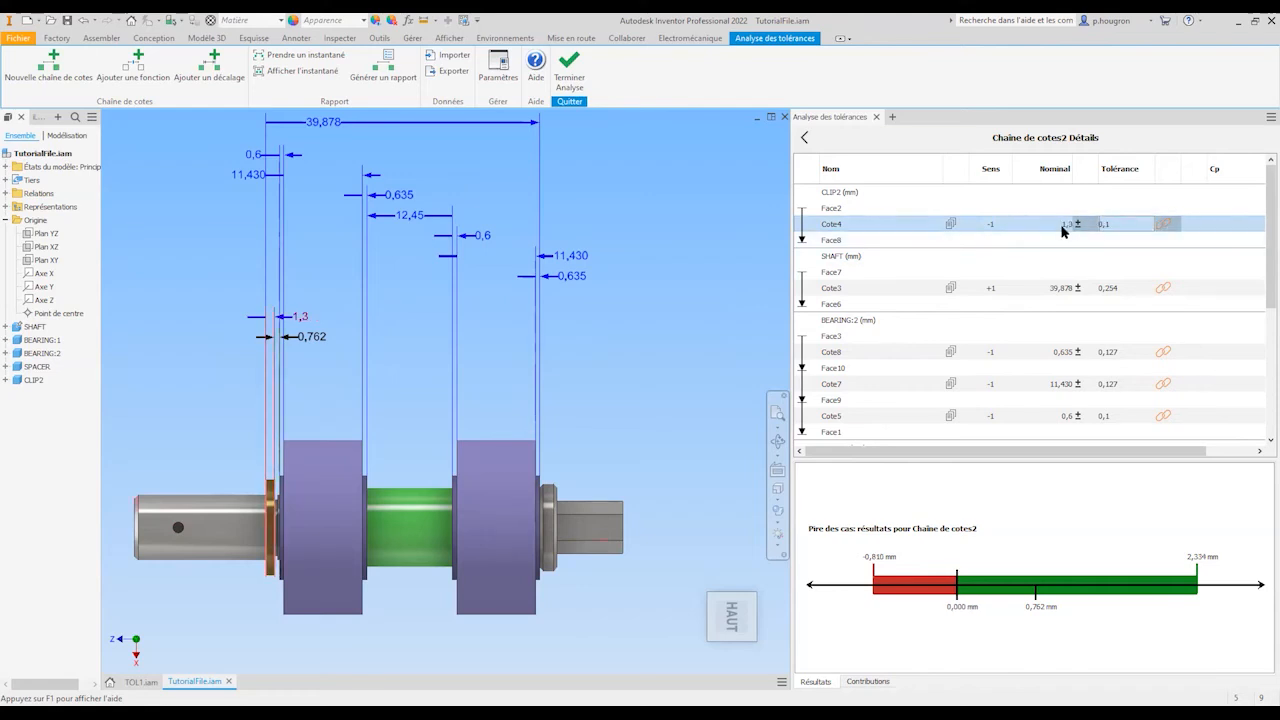
left_click(1120, 226)
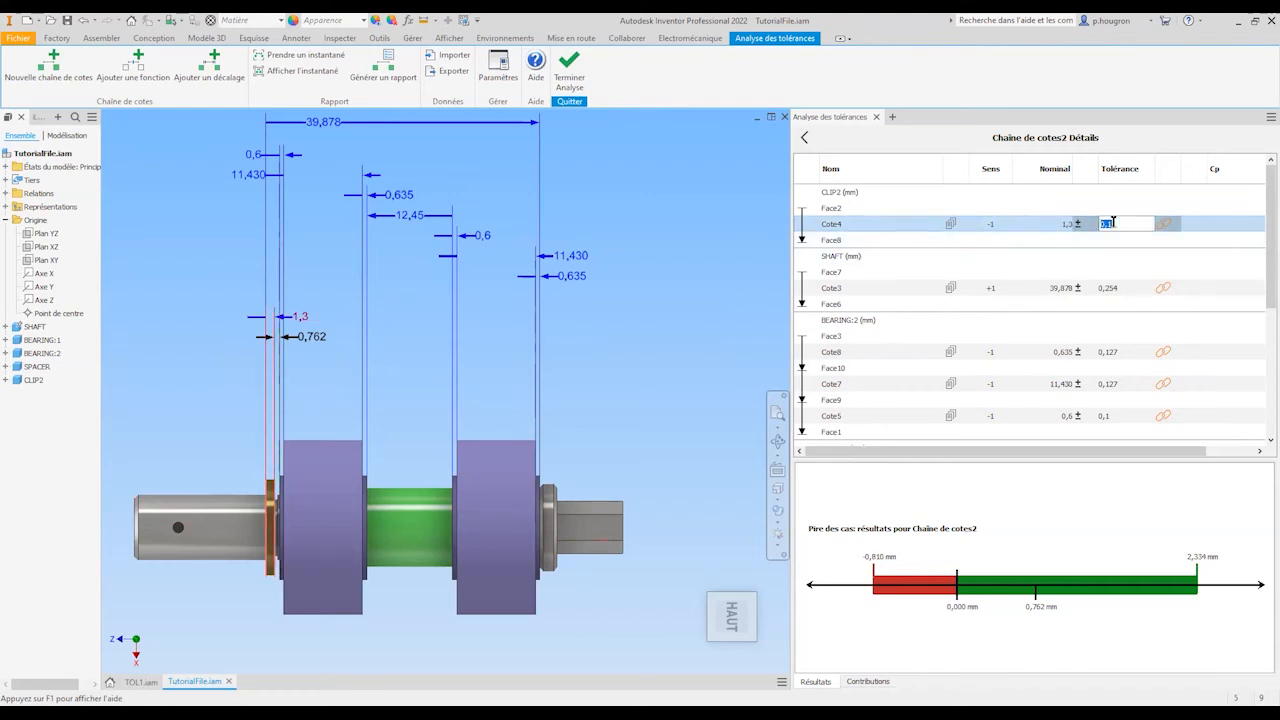
type("0")
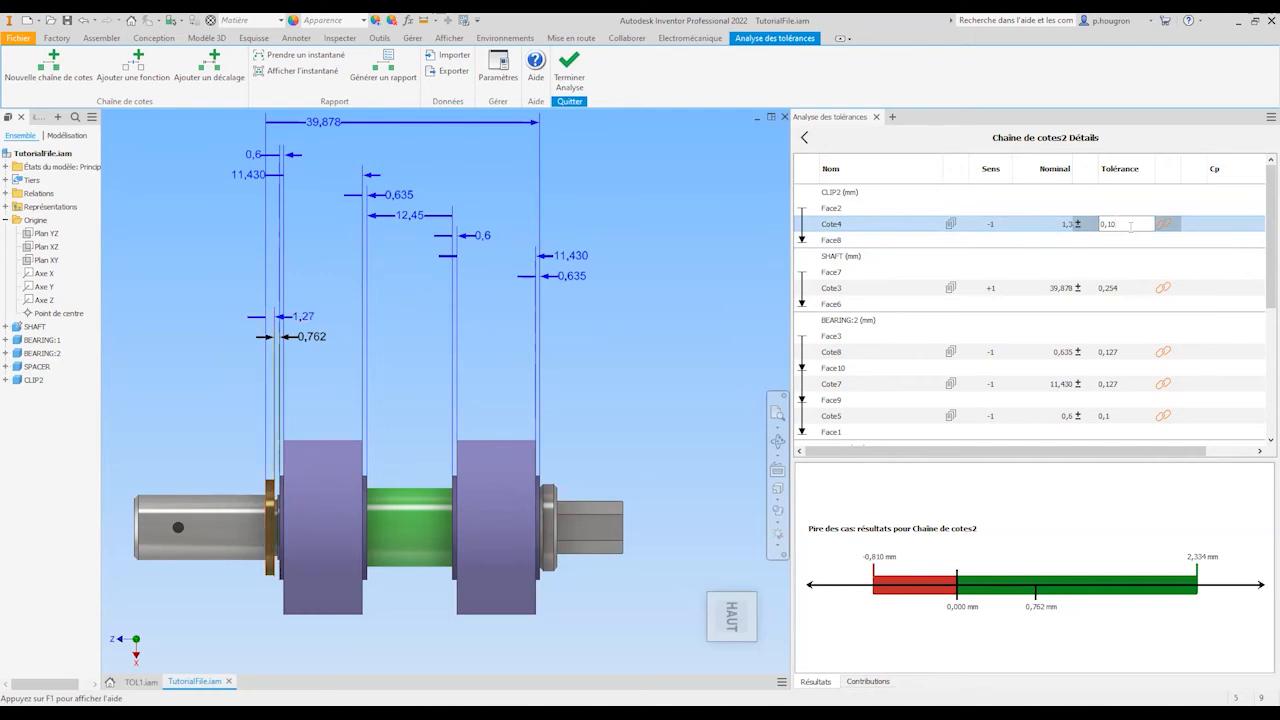
Step: Set the tolerance of SHAFT's Cote3 to 0,2 mm and that of BEARING:2's Cote8 to 0,1 mm
left_click(1125, 288)
left_click(1125, 288)
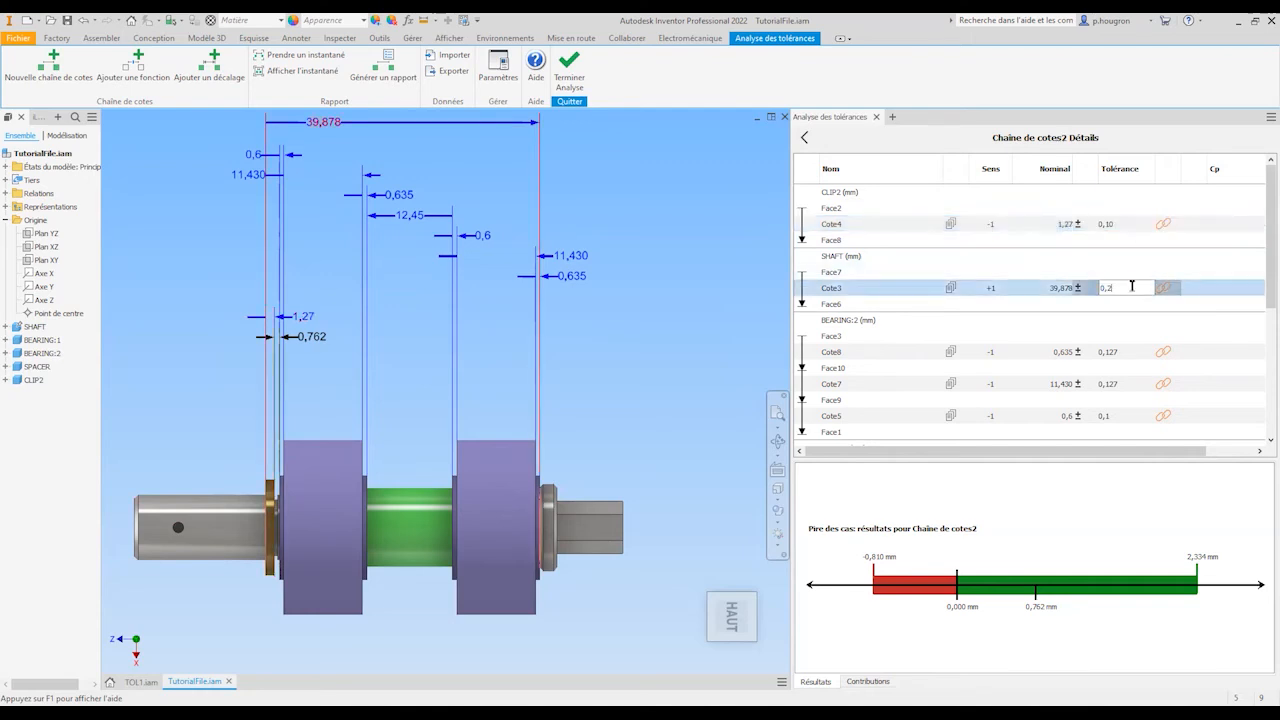
key("Return")
left_click(1125, 352)
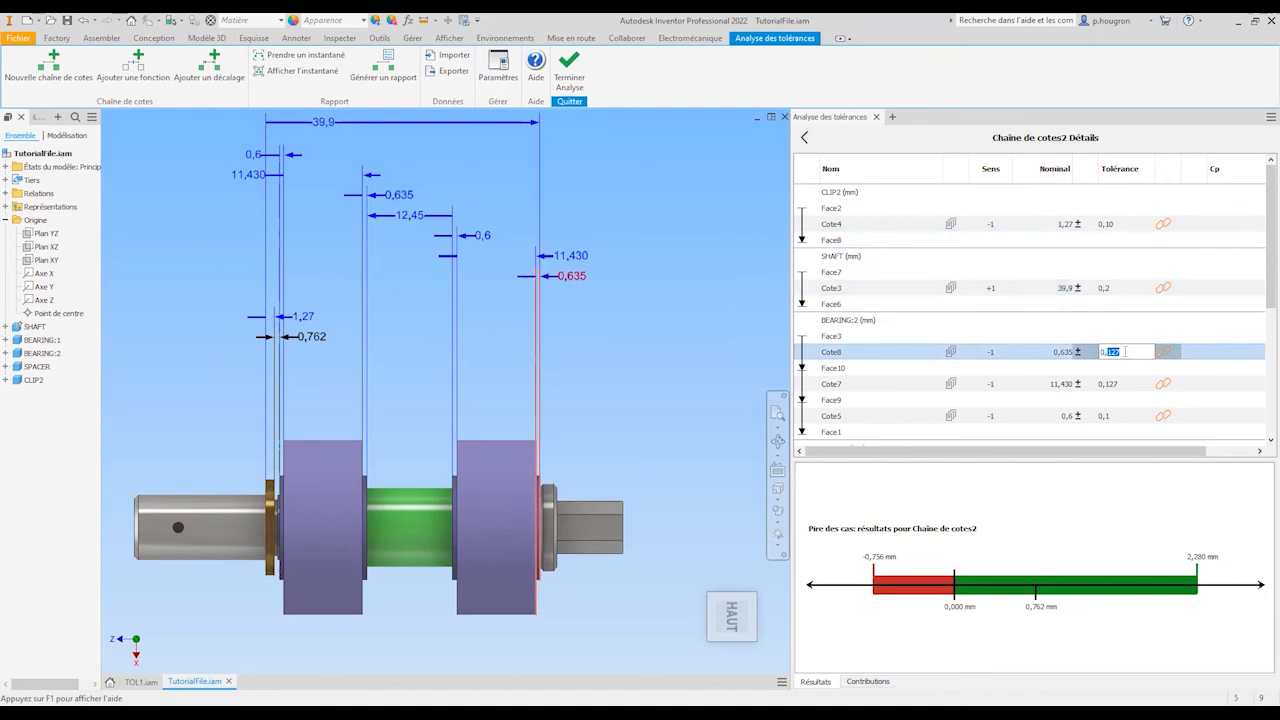
key("BackSpace")
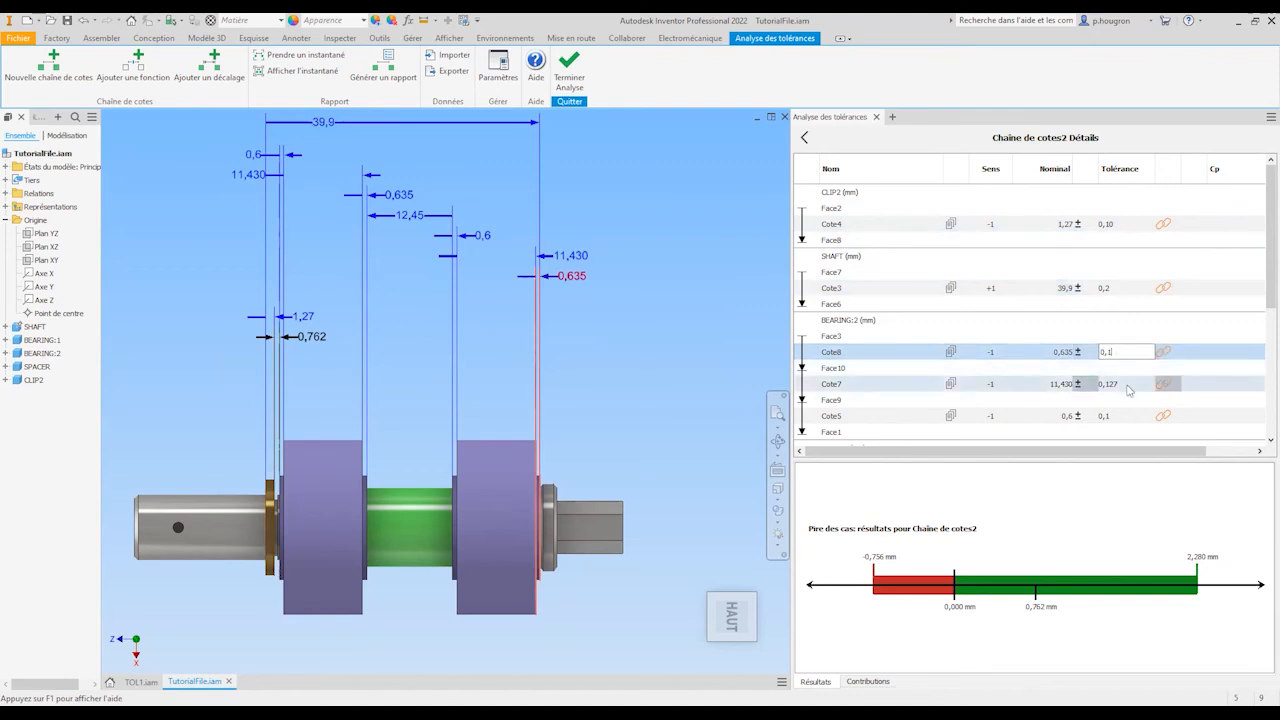
key("Return")
Step: Change BEARING:2's Cote7 to a Positive Négative tolerance with an upper deviation of +0,1 and a lower deviation of +0,05 mm
left_click(1078, 385)
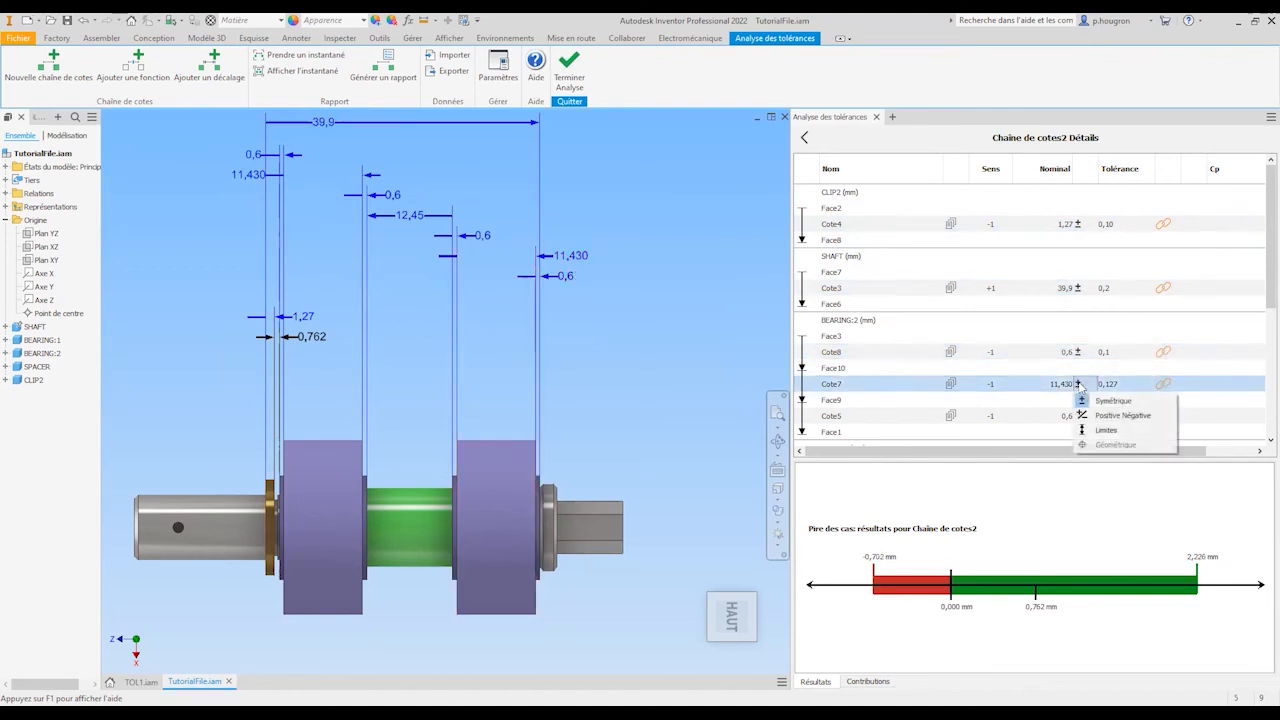
left_click(1115, 414)
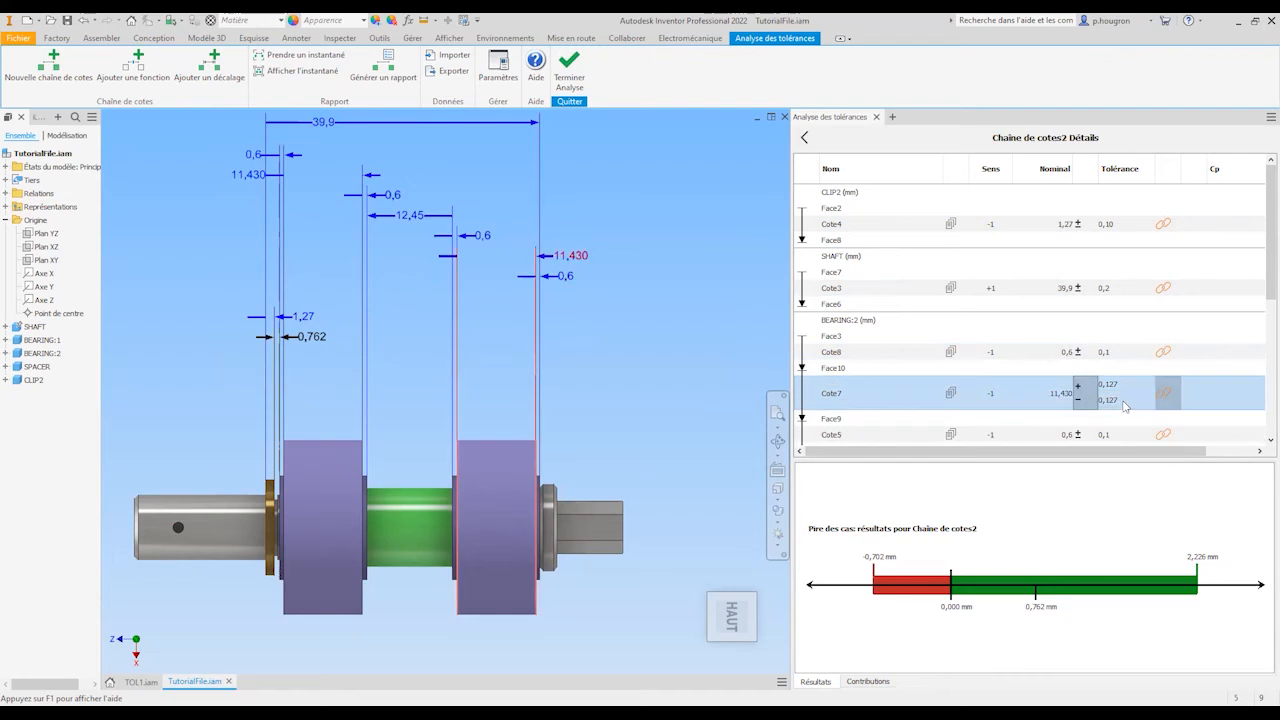
left_click(1127, 385)
left_click(1130, 385)
key("BackSpace")
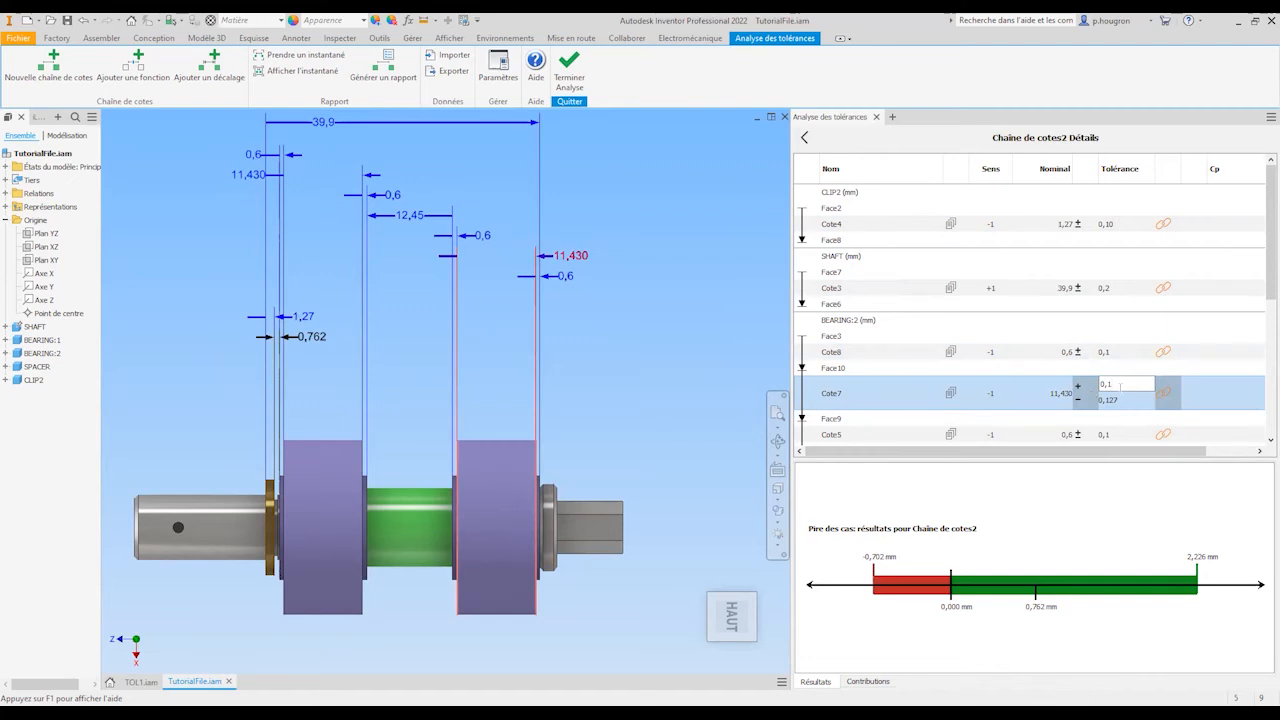
left_click(1121, 399)
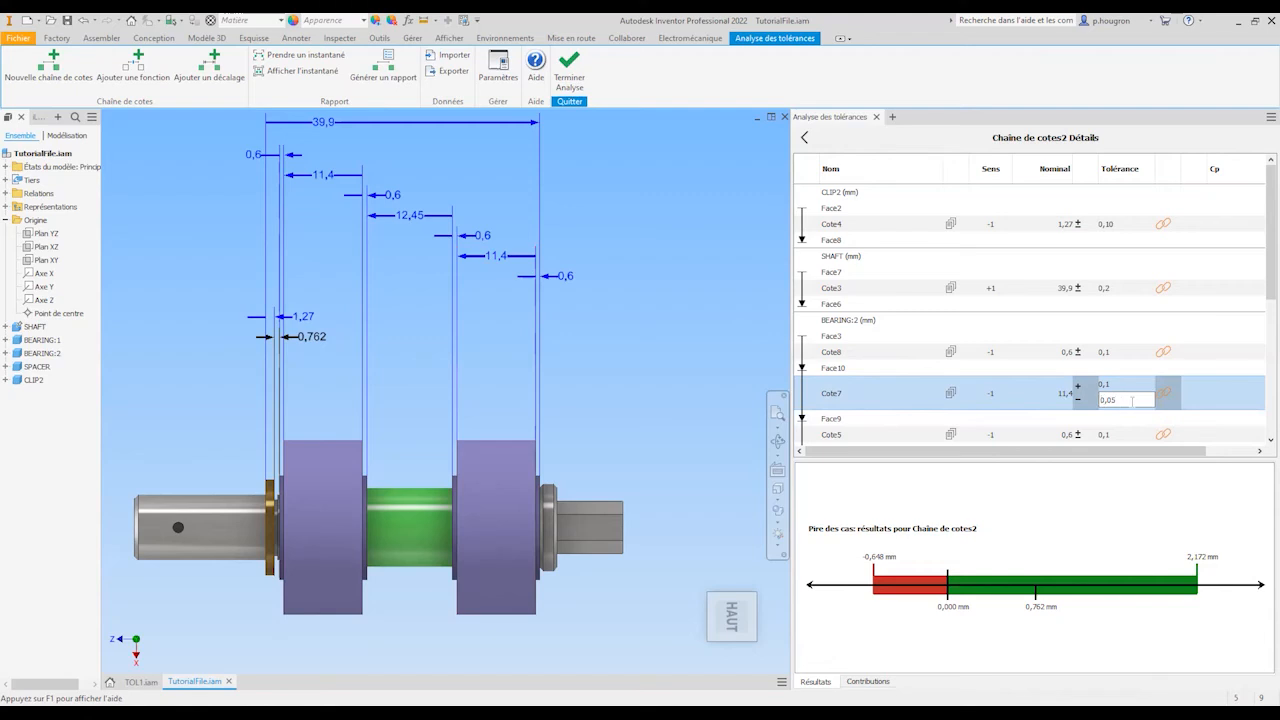
key("Return")
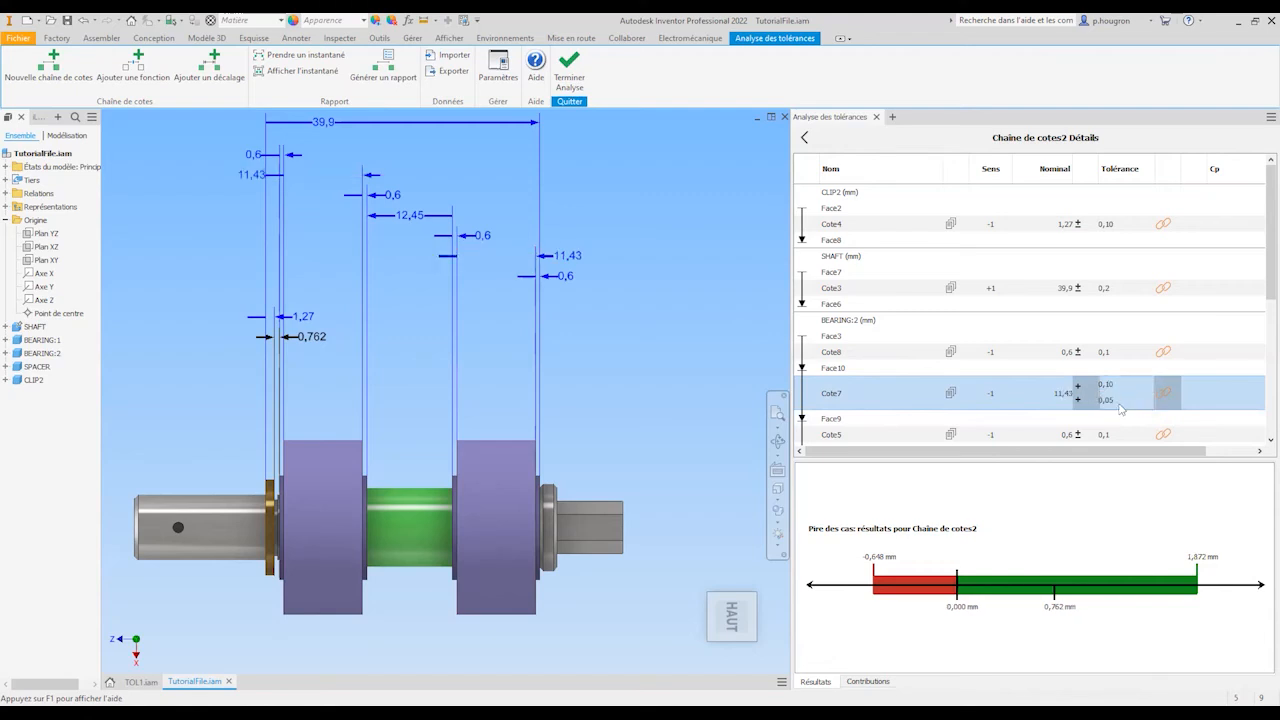
Step: Set the tolerance of SPACER's Cote2 to 0,3 mm
scroll(1119, 419, "down", 3)
left_click(1125, 354)
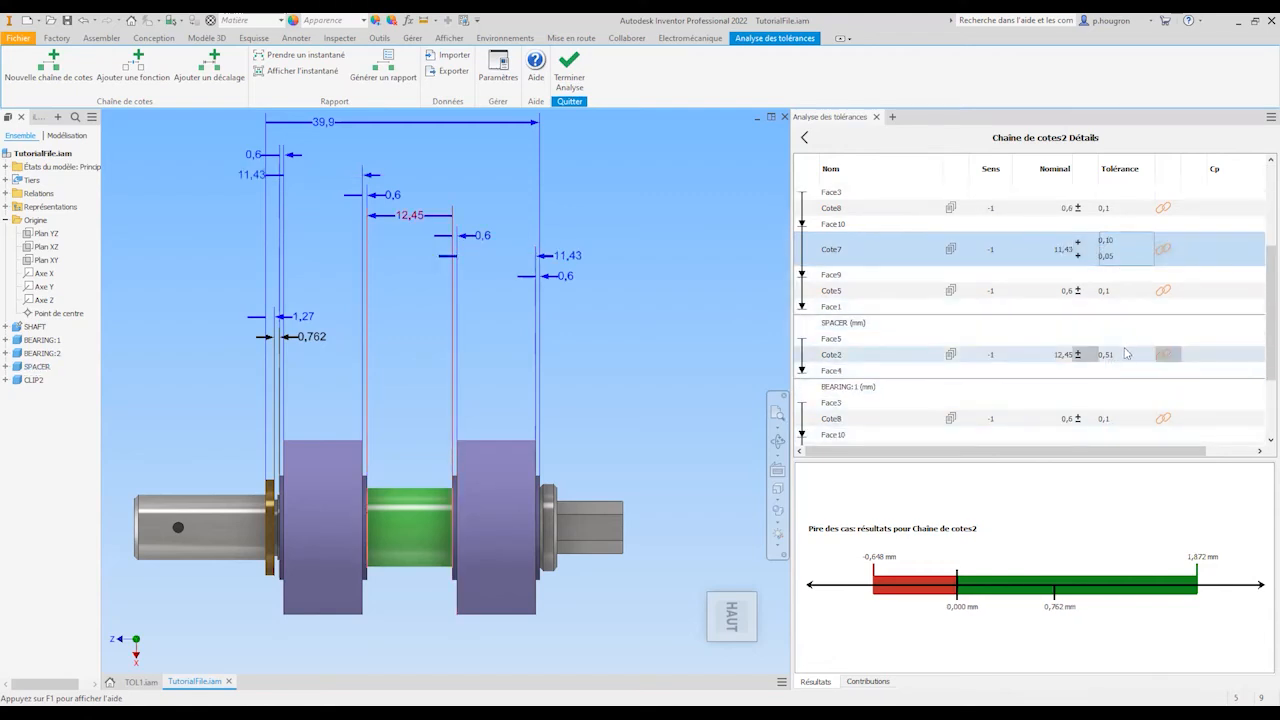
type("0,1")
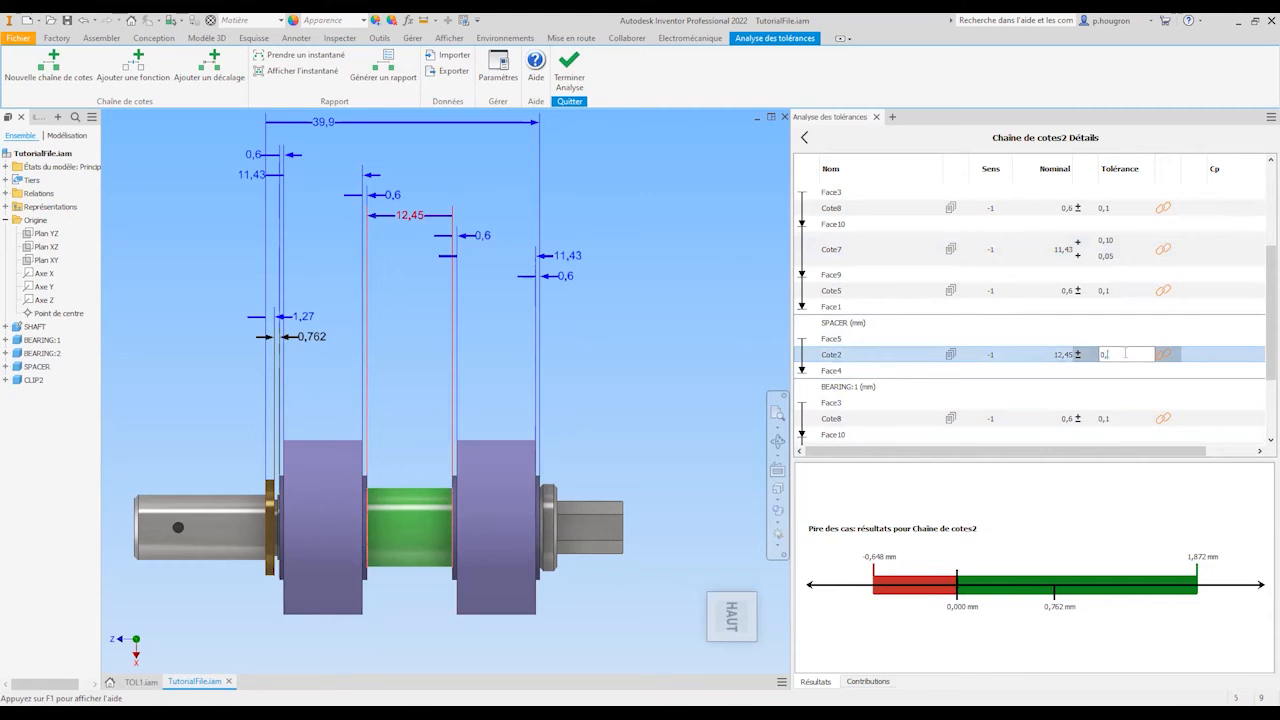
type("3")
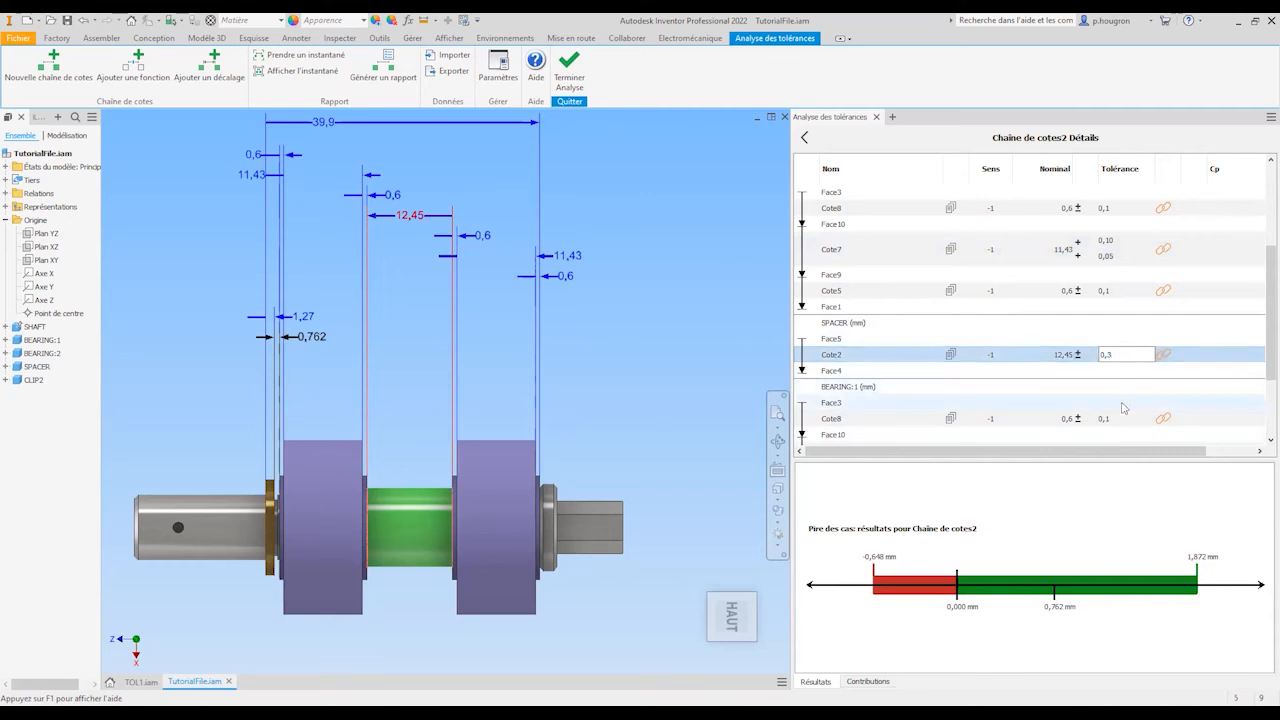
Step: Change the Chaîne de cotes2 objective from a minimum limit to a symmetric tolerance
scroll(1127, 430, "down", 3)
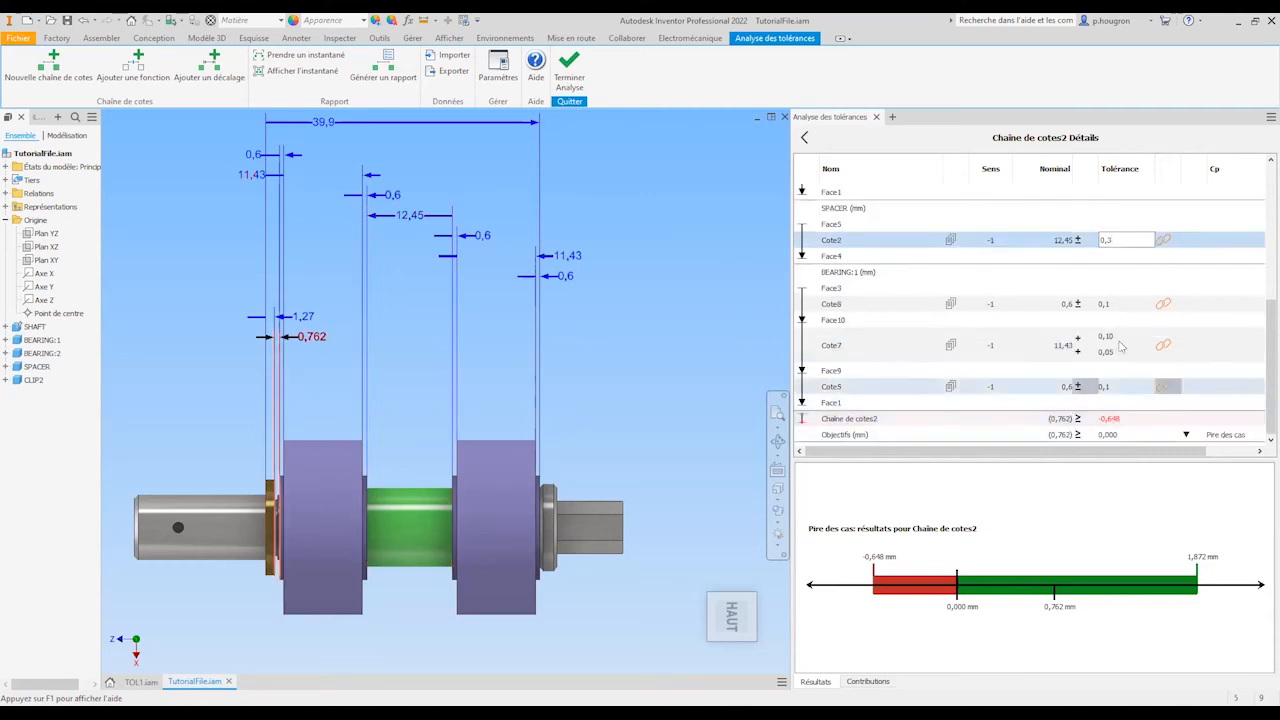
left_click(1078, 434)
left_click(1084, 452)
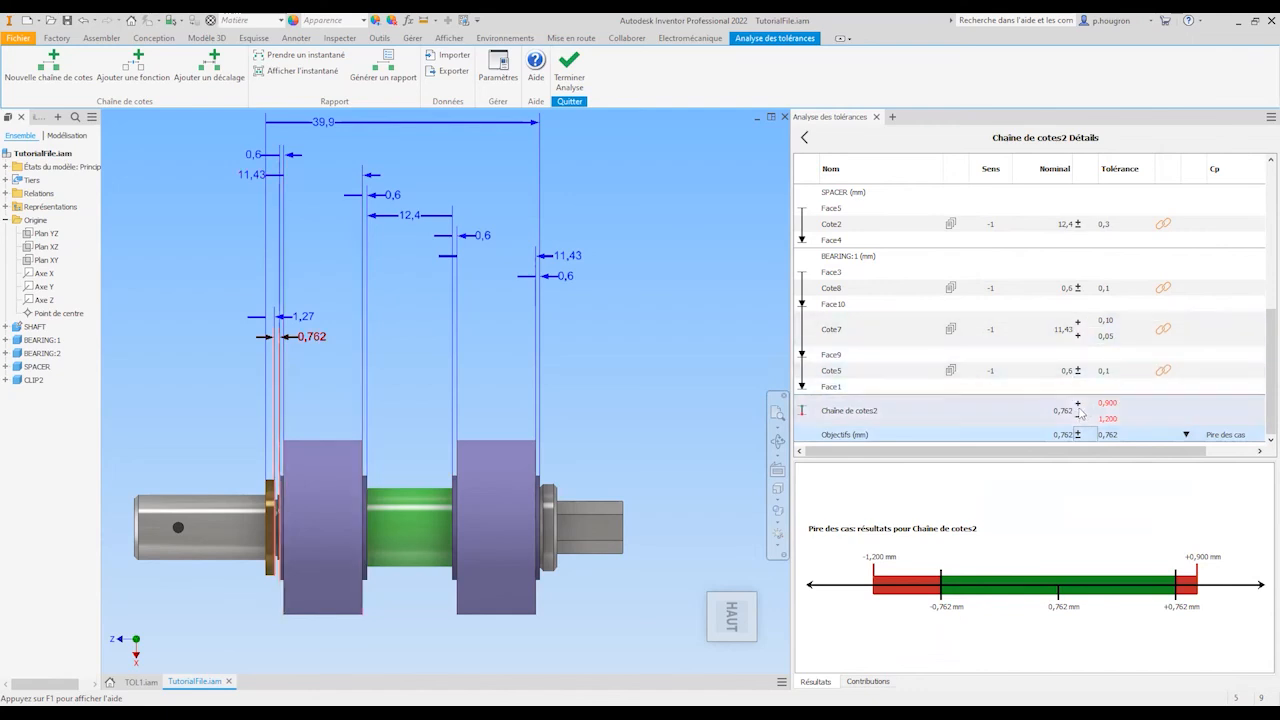
Step: Set the tolerance of the Chaîne de cotes2 objective to 0,7 mm
scroll(1088, 388, "up", 3)
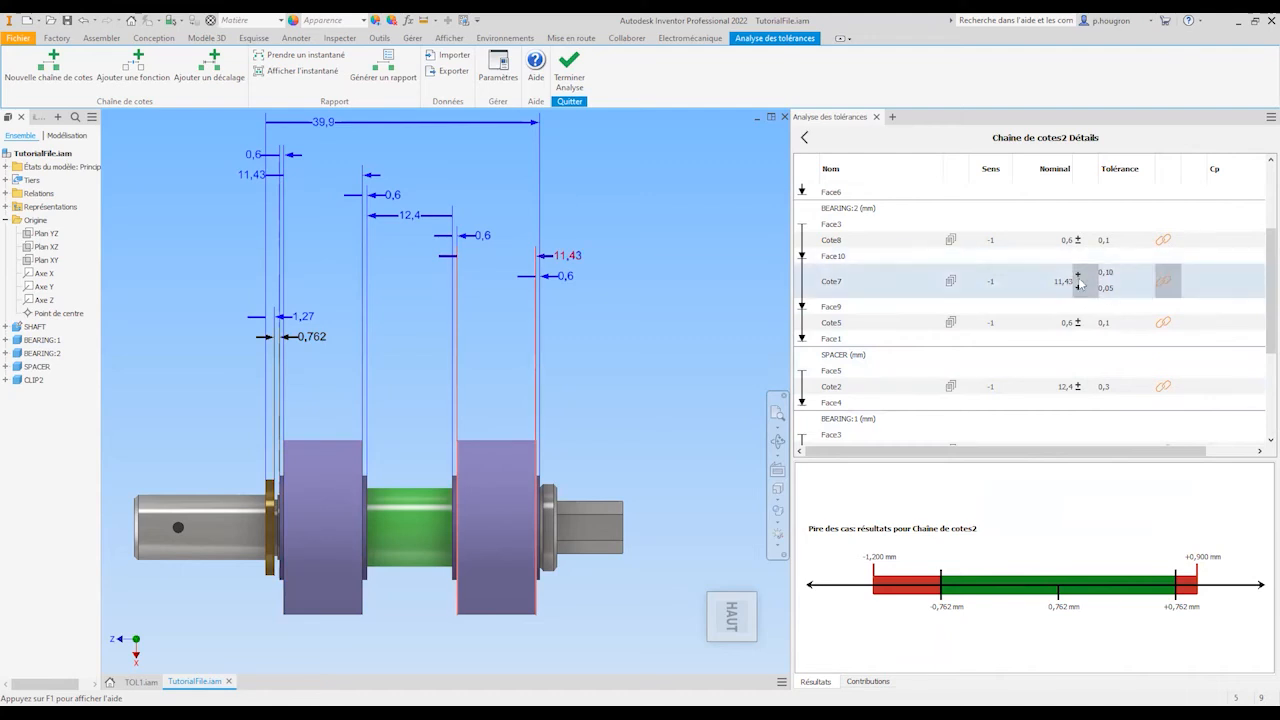
scroll(1078, 385, "down", 3)
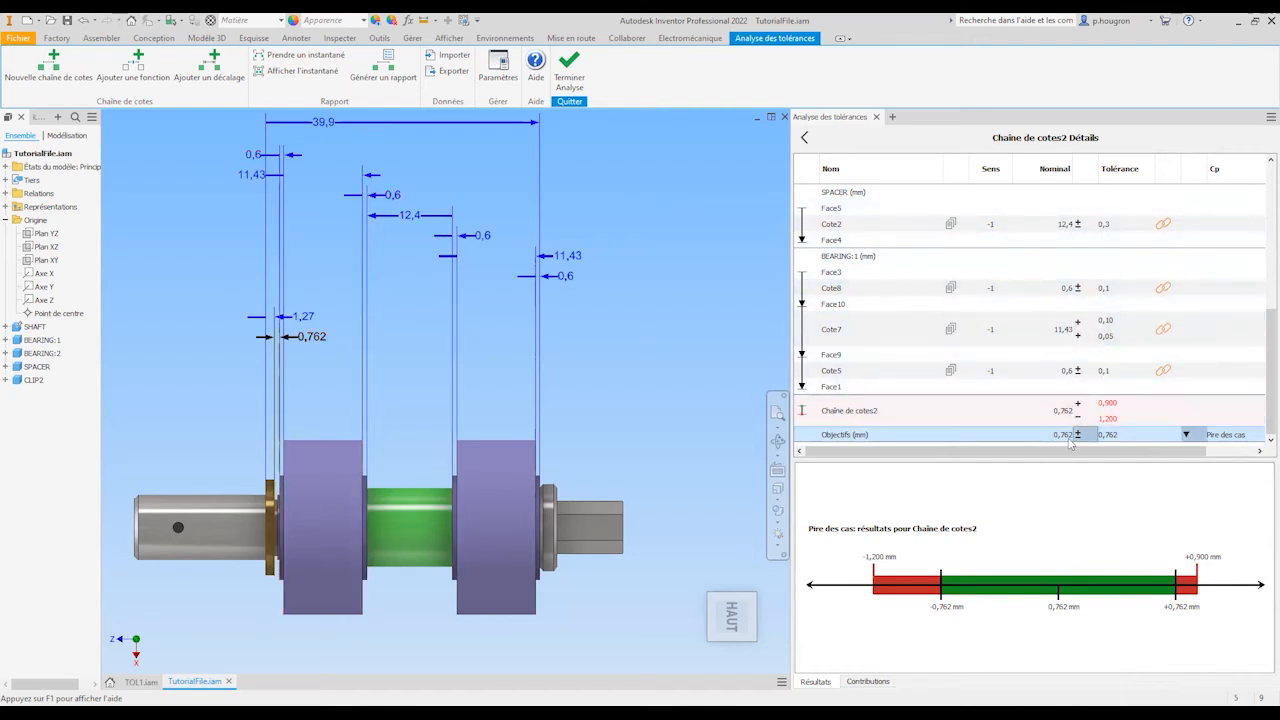
left_click(1128, 434)
left_click(1132, 434)
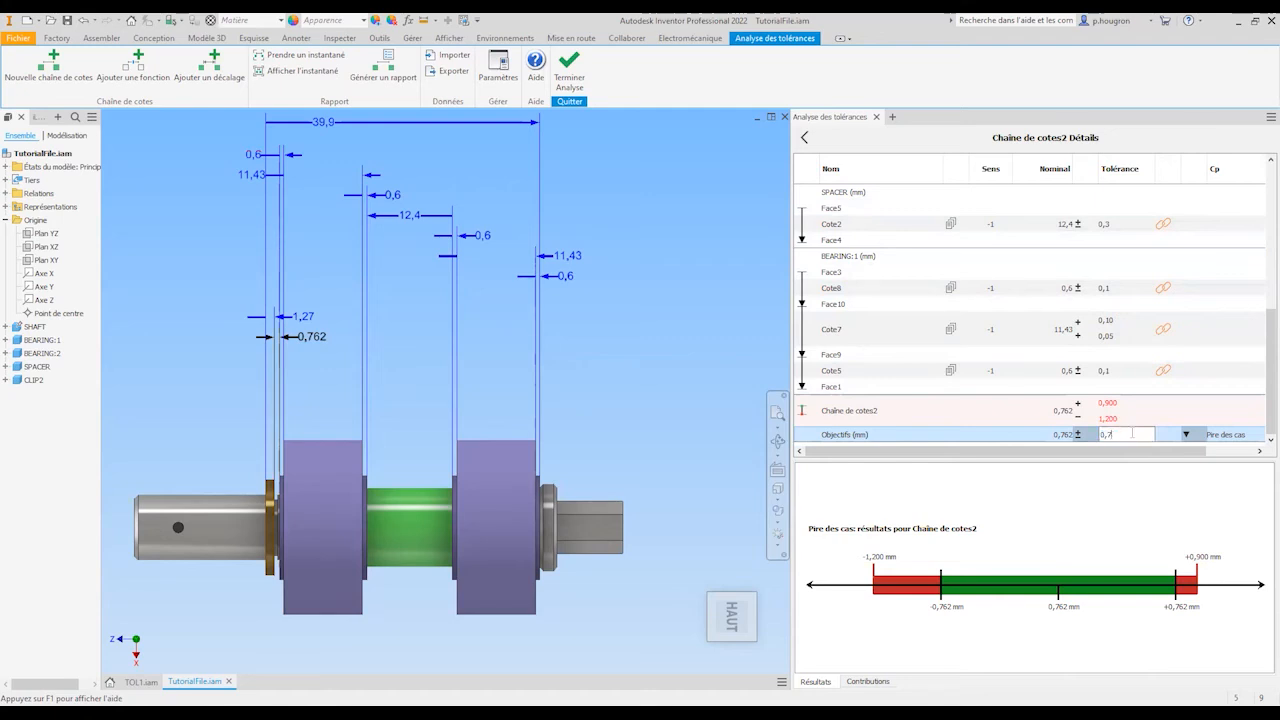
key("Return")
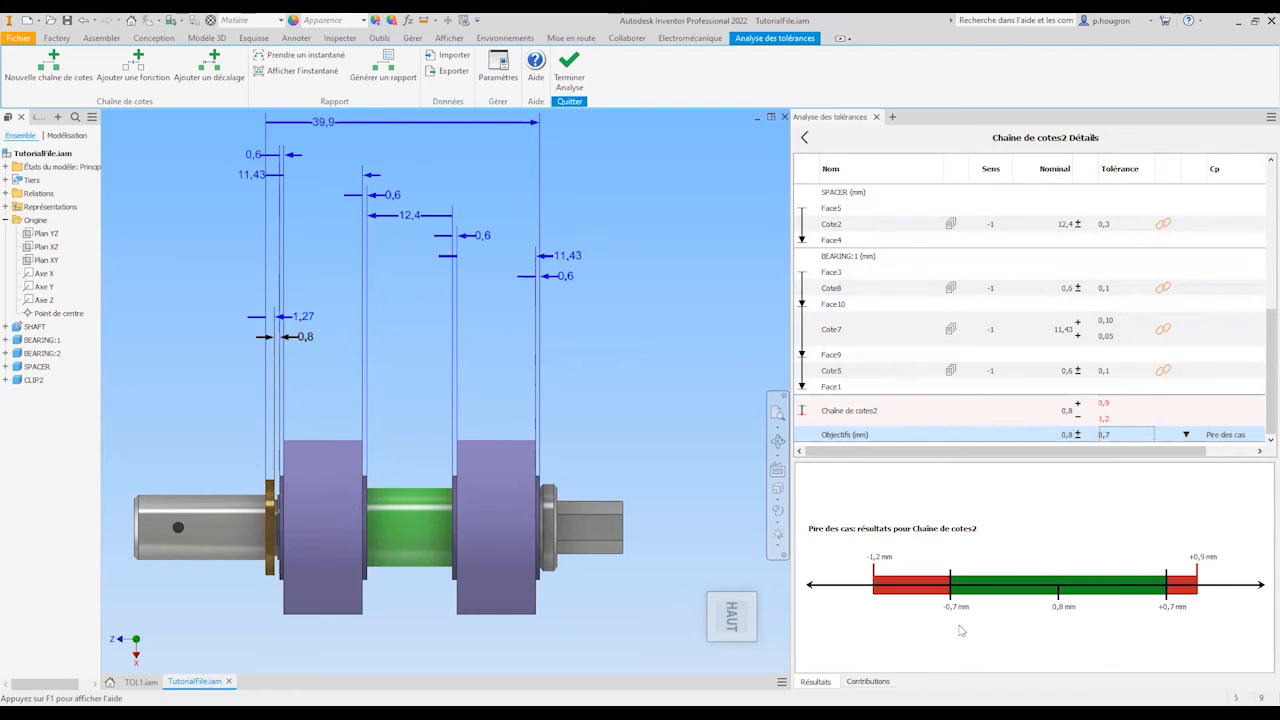
Step: Review the contributions to Chaîne de cotes2 and change its objective's analysis type to the statistical option Défauts par million (DPMO)
left_click(884, 682)
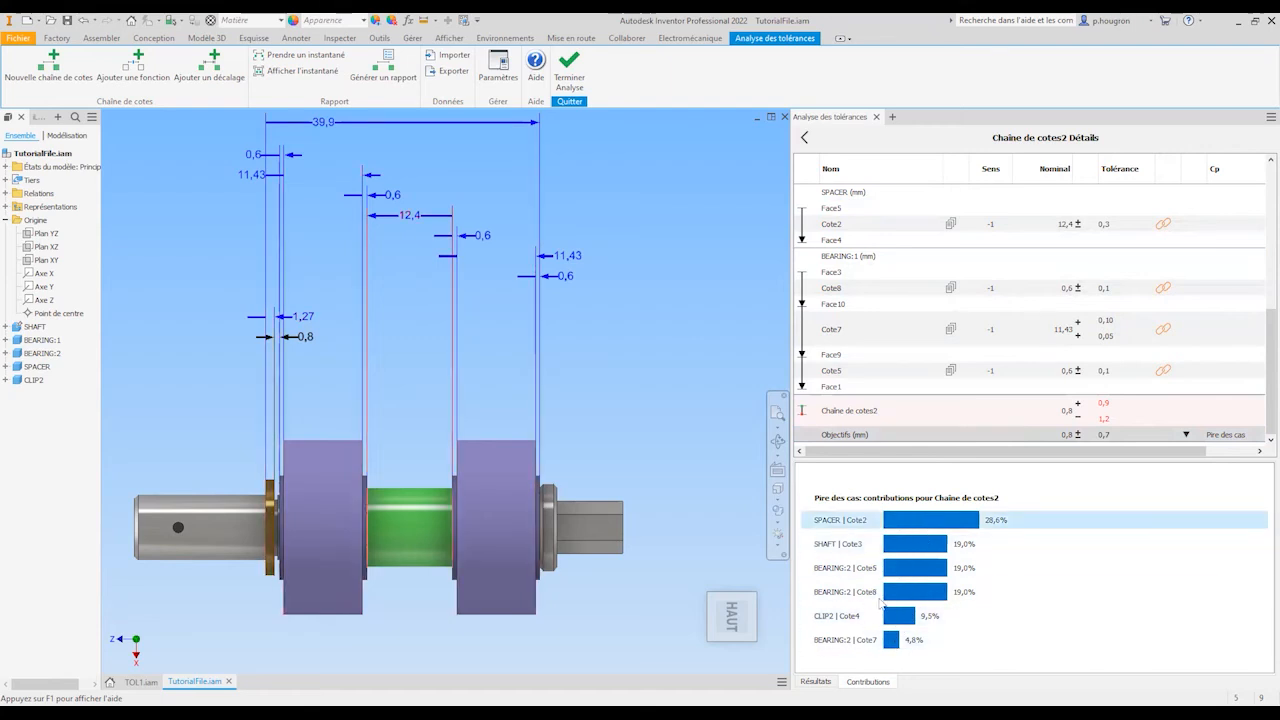
left_click(822, 682)
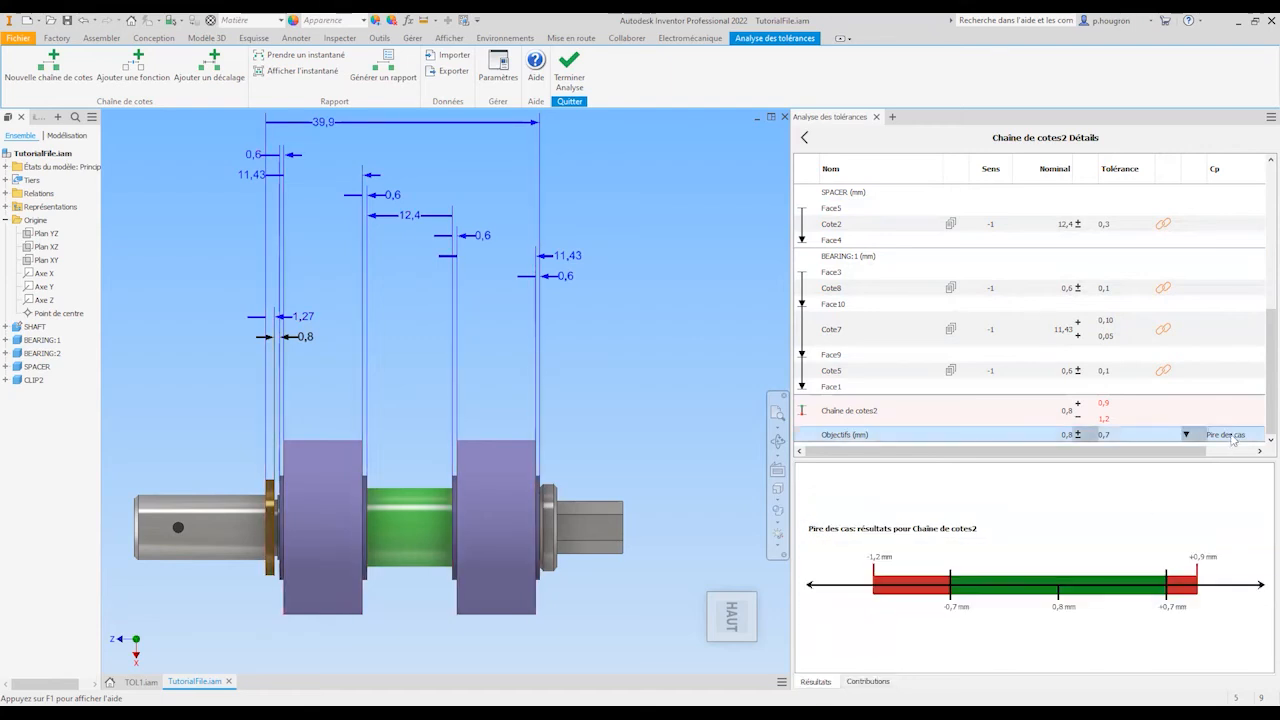
left_click(1192, 438)
left_click(1180, 437)
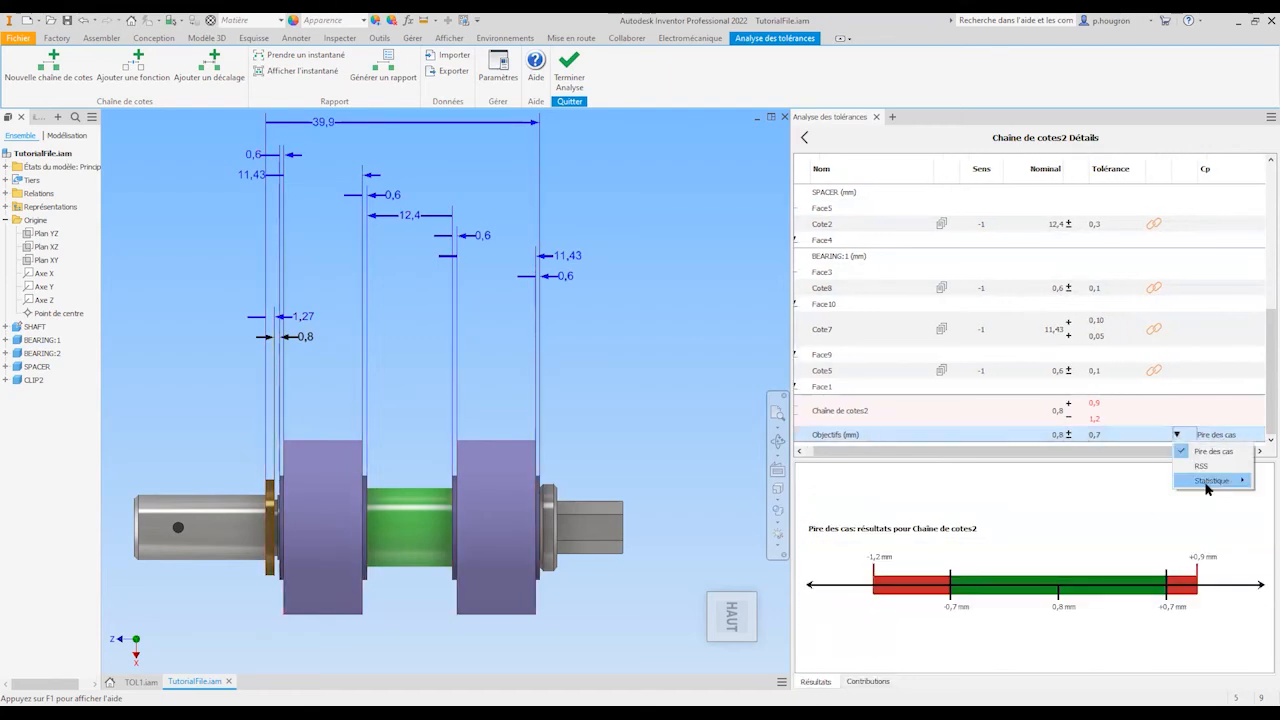
mouse_move(1211, 480)
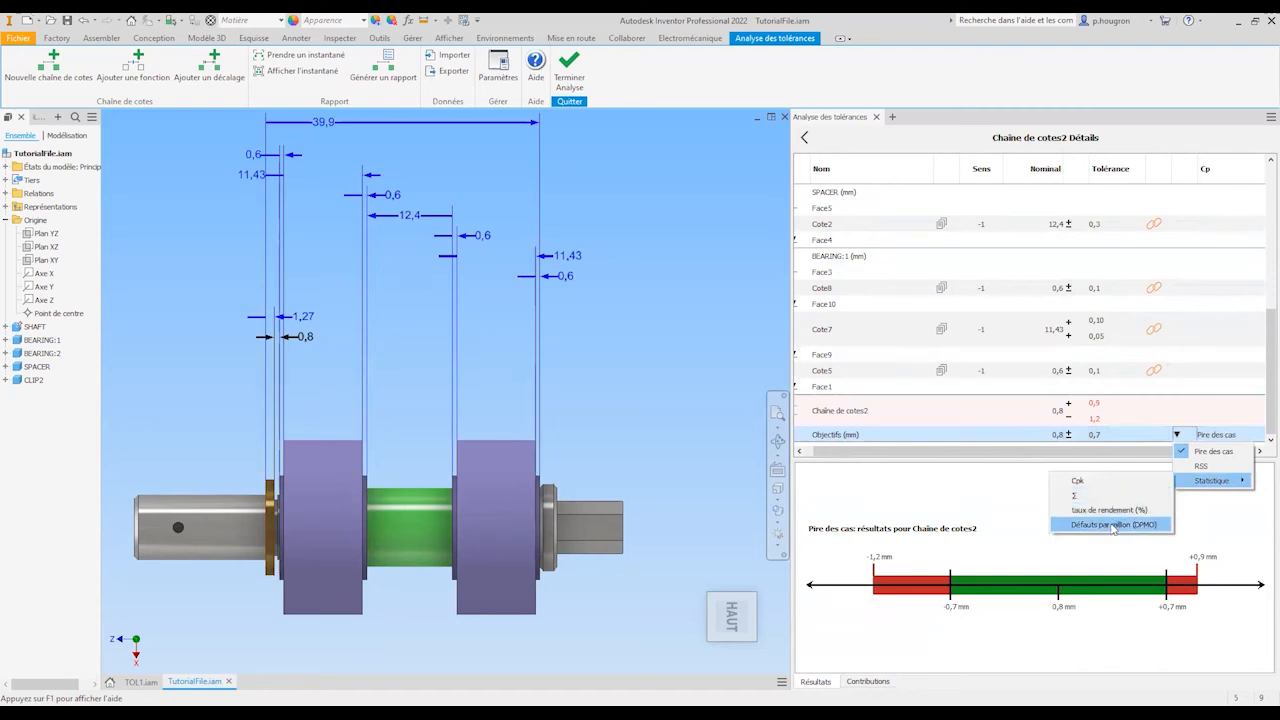
left_click(1113, 525)
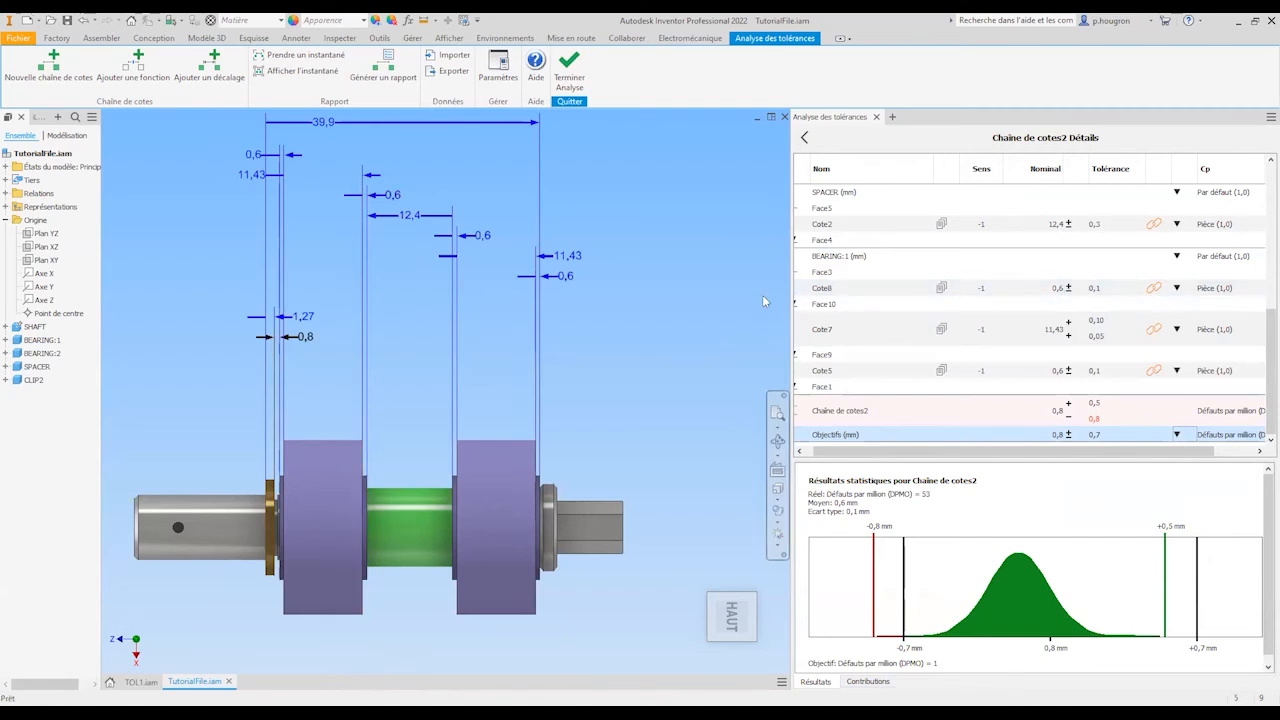
Step: Examine the assembly in a 3D view and select the SPACER and BEARING:1 parts of the dimension chain
double_click(855, 289)
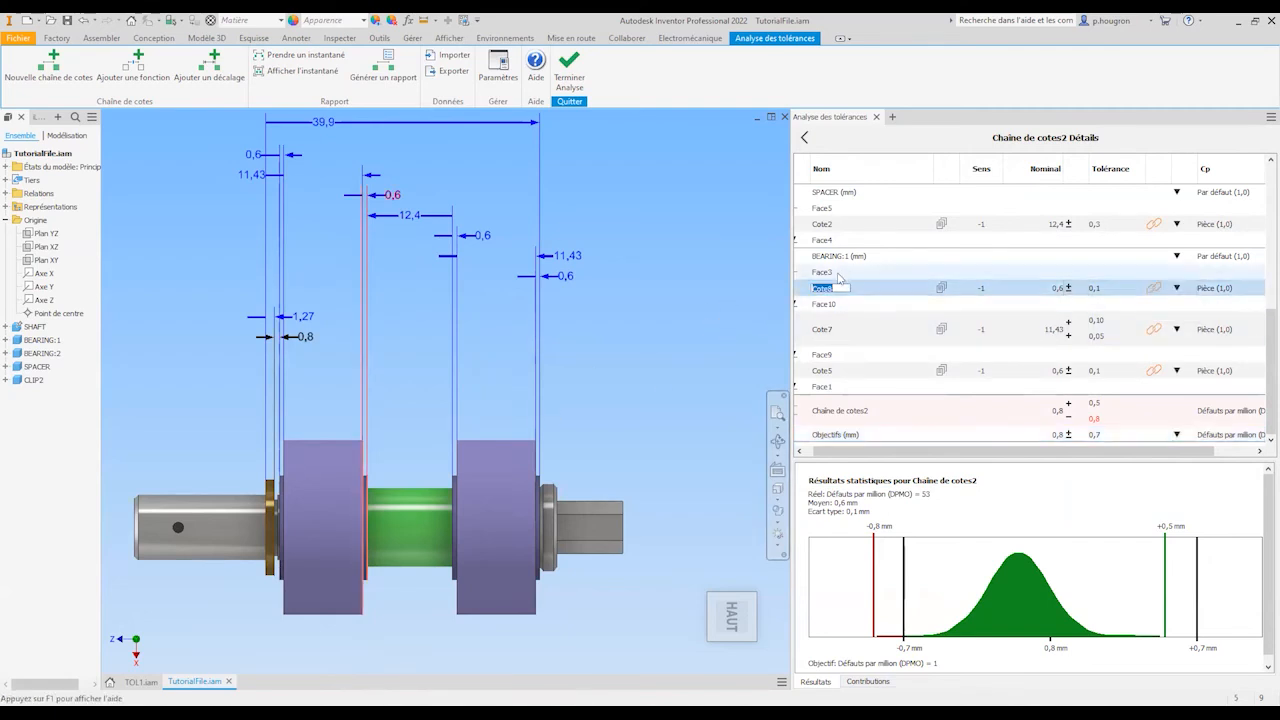
scroll(708, 397, "down", 3)
scroll(700, 408, "up", 4)
middle_click_drag(686, 431, 740, 444, "shift")
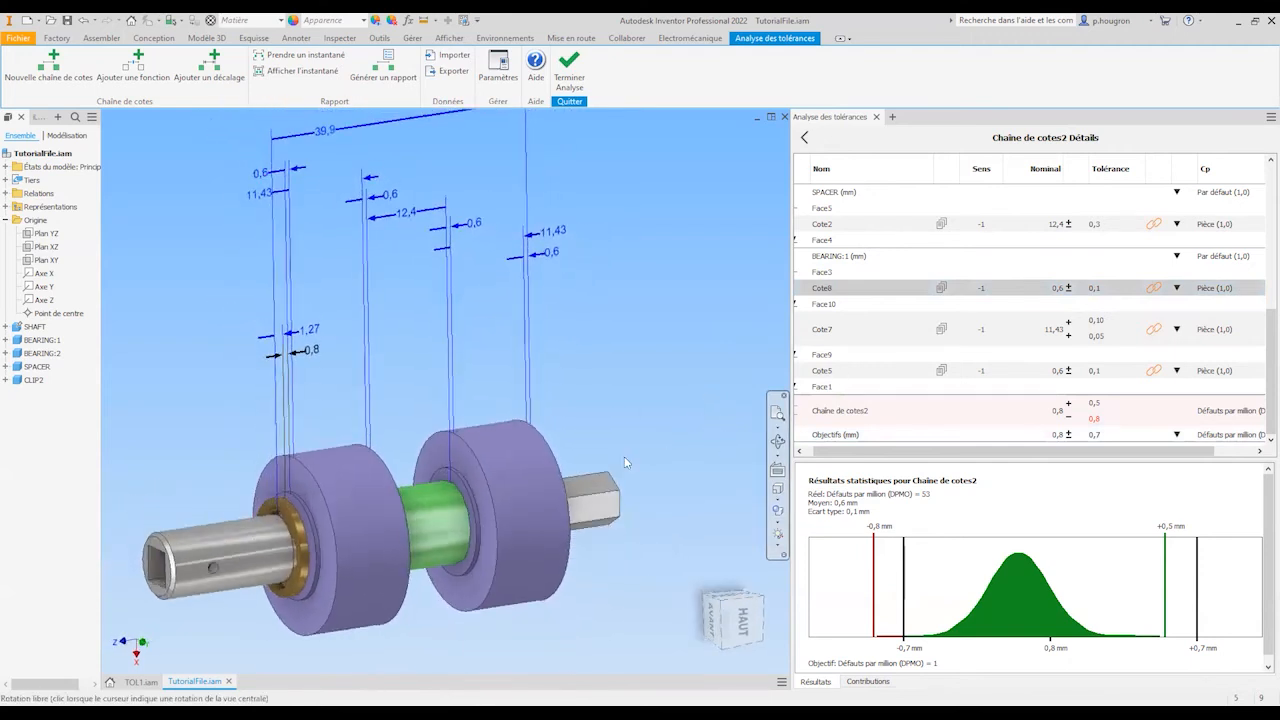
left_click(830, 192)
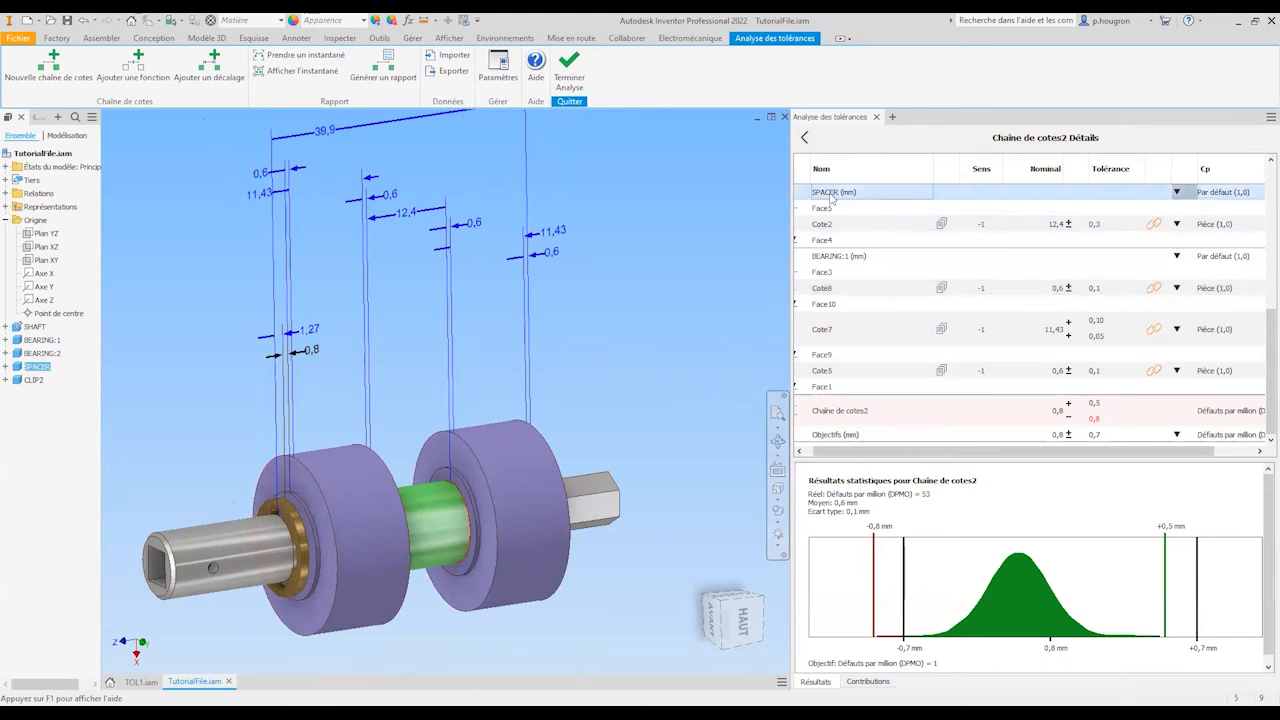
left_click(840, 256)
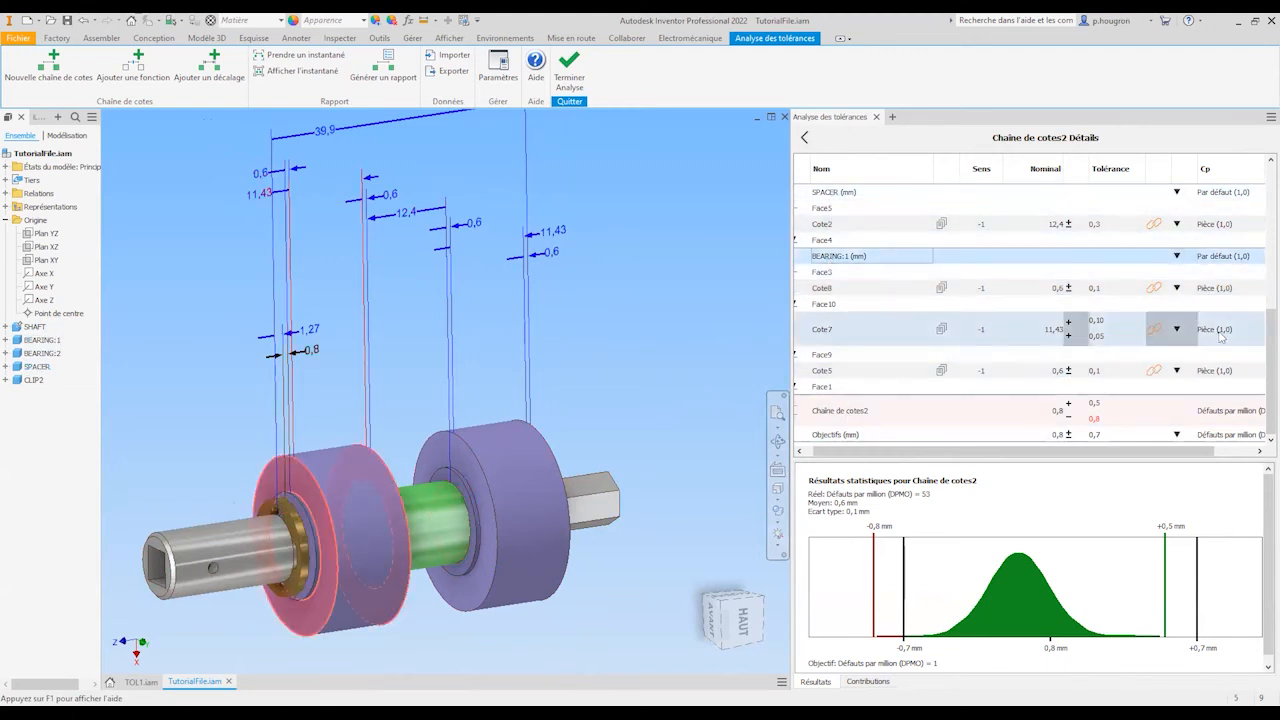
Step: Unlink BEARING:1's Cote7 and give it a geometric surface profile tolerance of 0,2, controlling Face10 with reference to Face9
left_click(1157, 335)
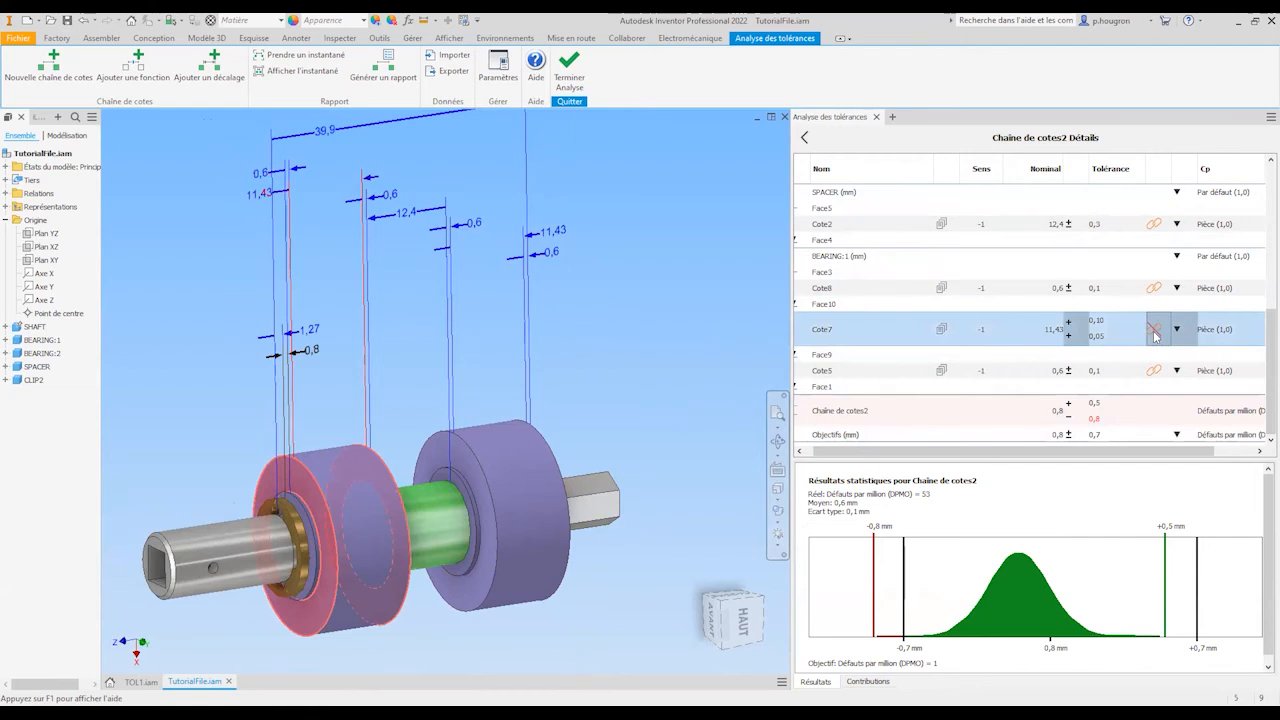
left_click(1067, 331)
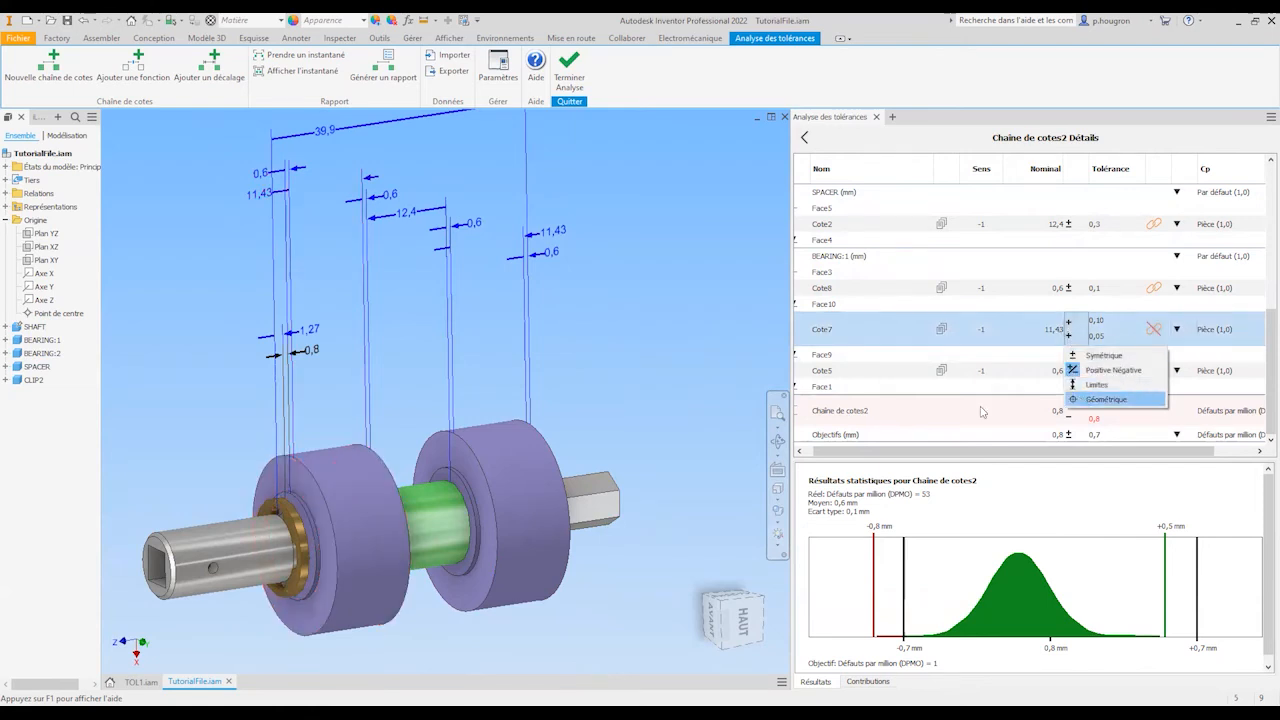
left_click(1078, 399)
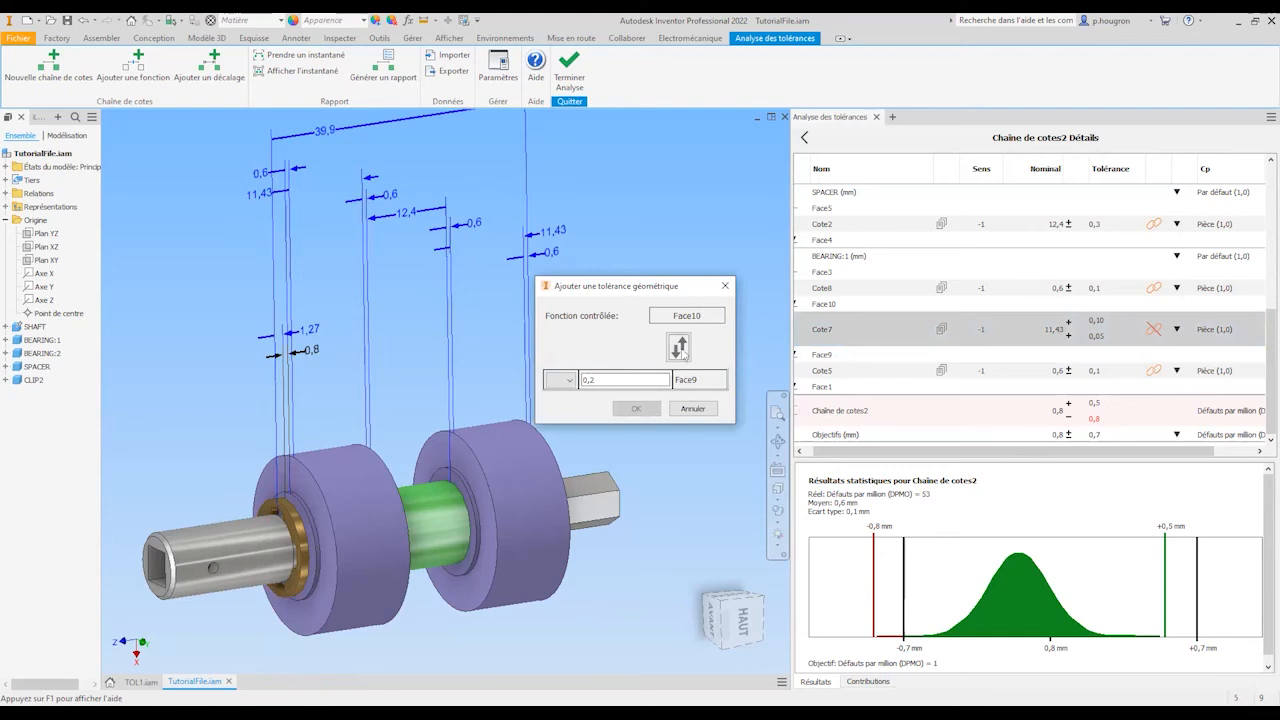
left_click(568, 381)
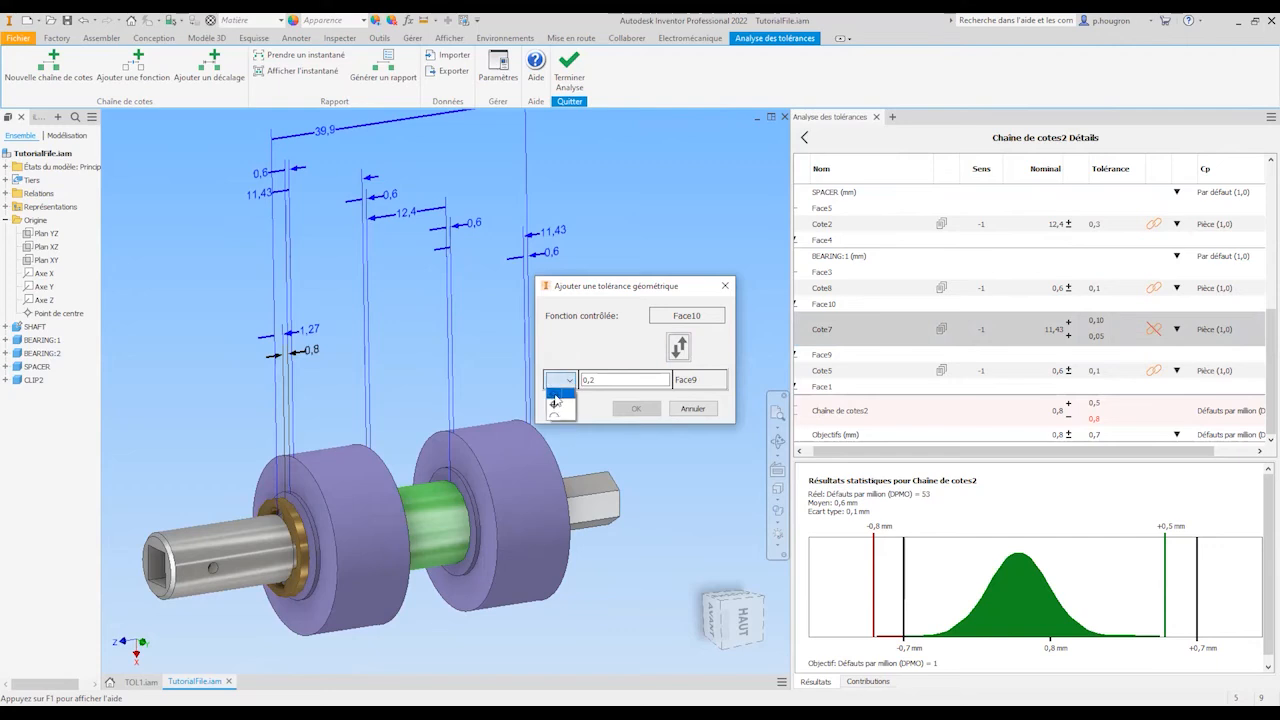
left_click(556, 398)
left_click(637, 410)
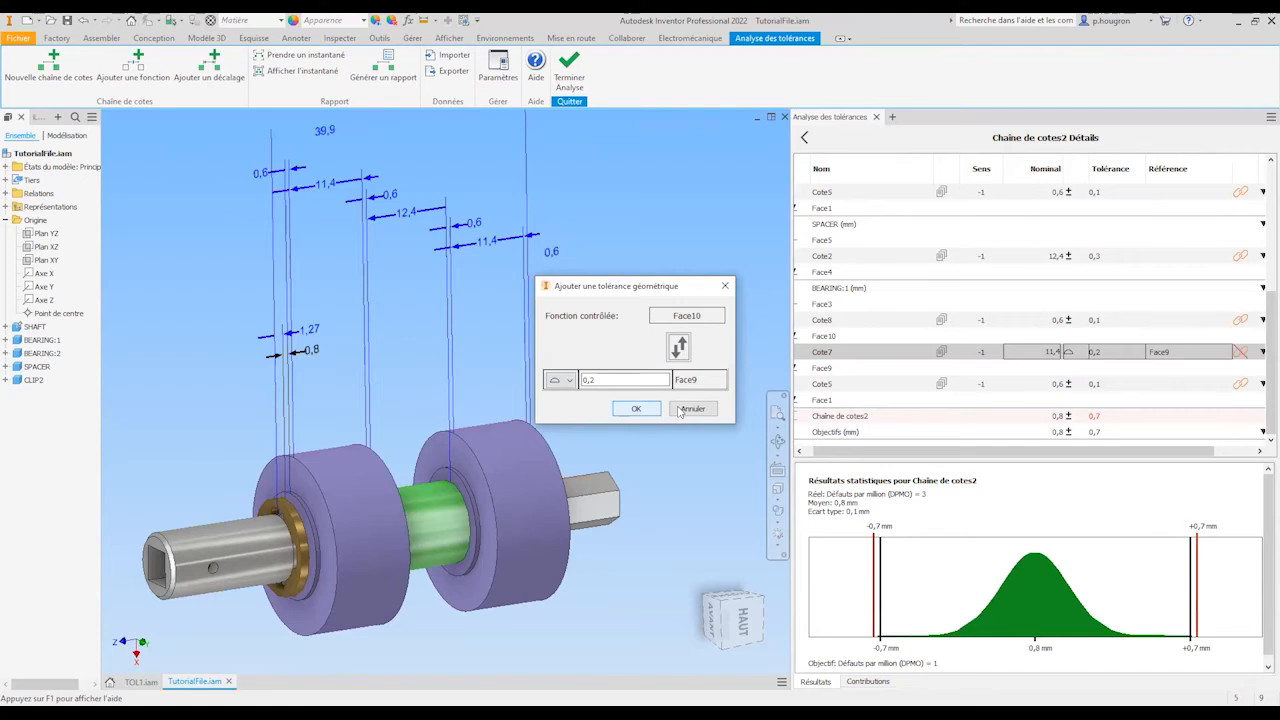
left_click_drag(1120, 451, 1186, 455)
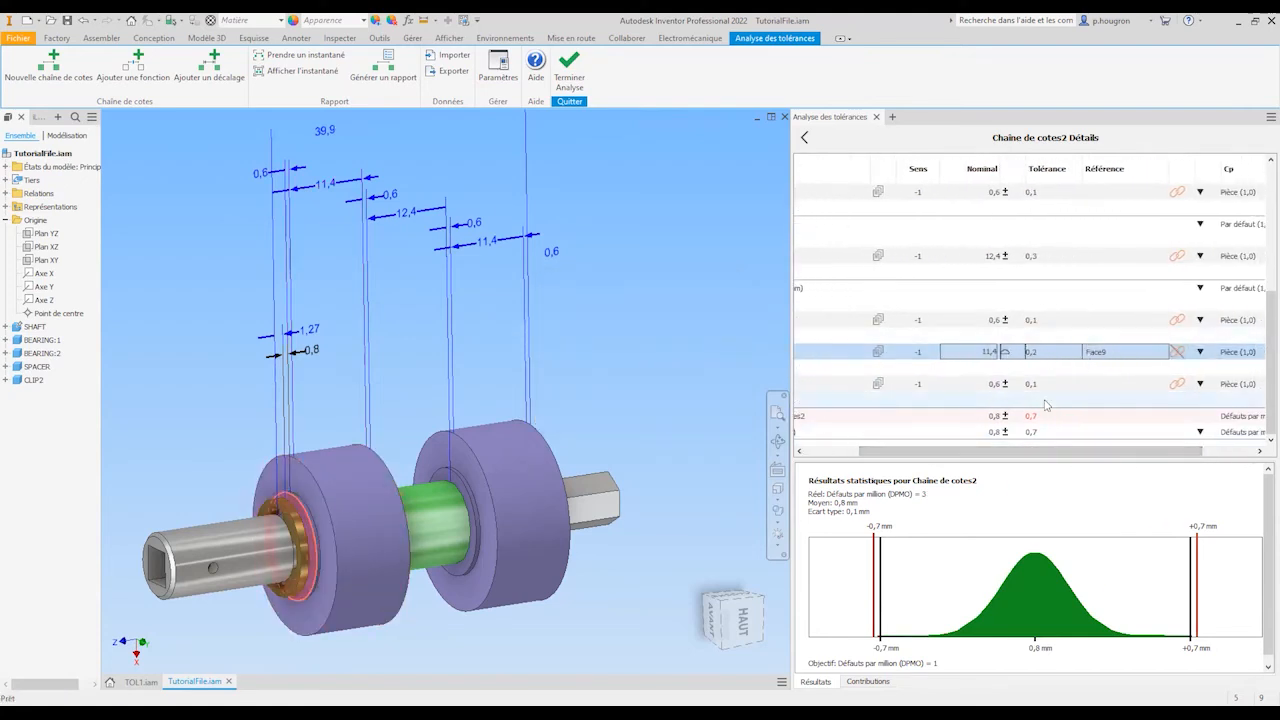
scroll(1258, 380, "up", 2)
scroll(1259, 395, "down", 2)
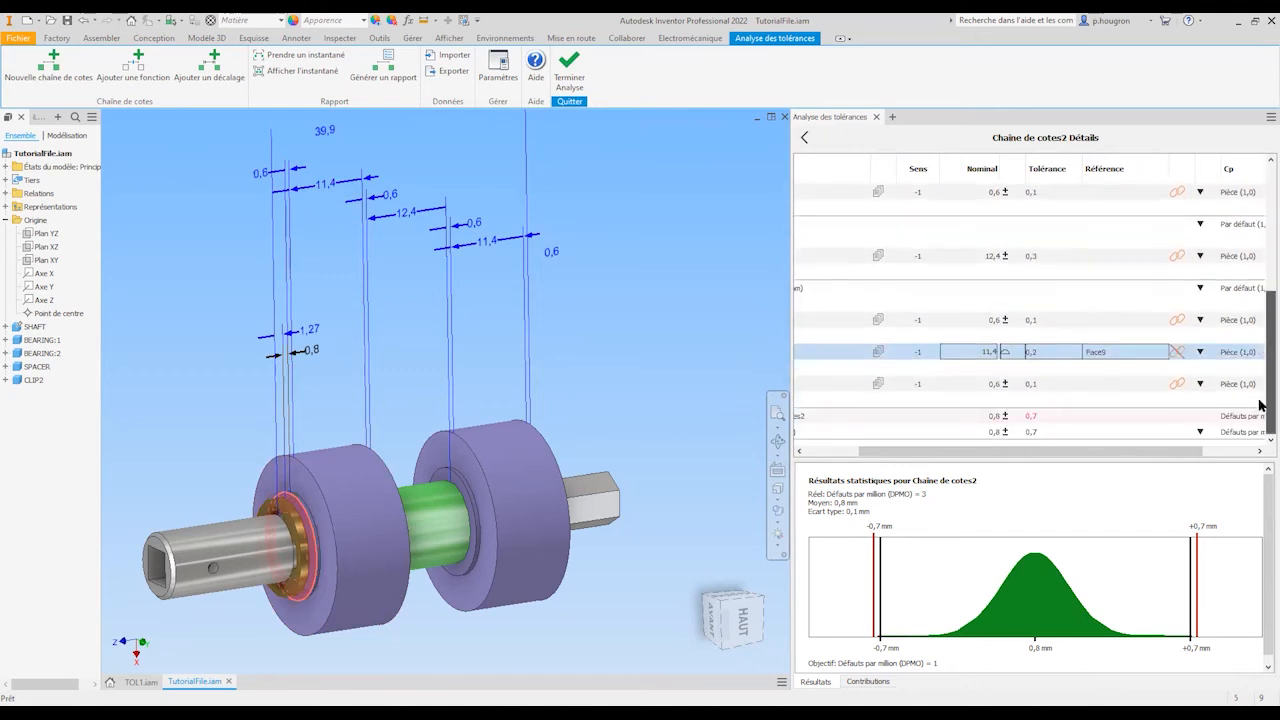
scroll(544, 231, "up", 3)
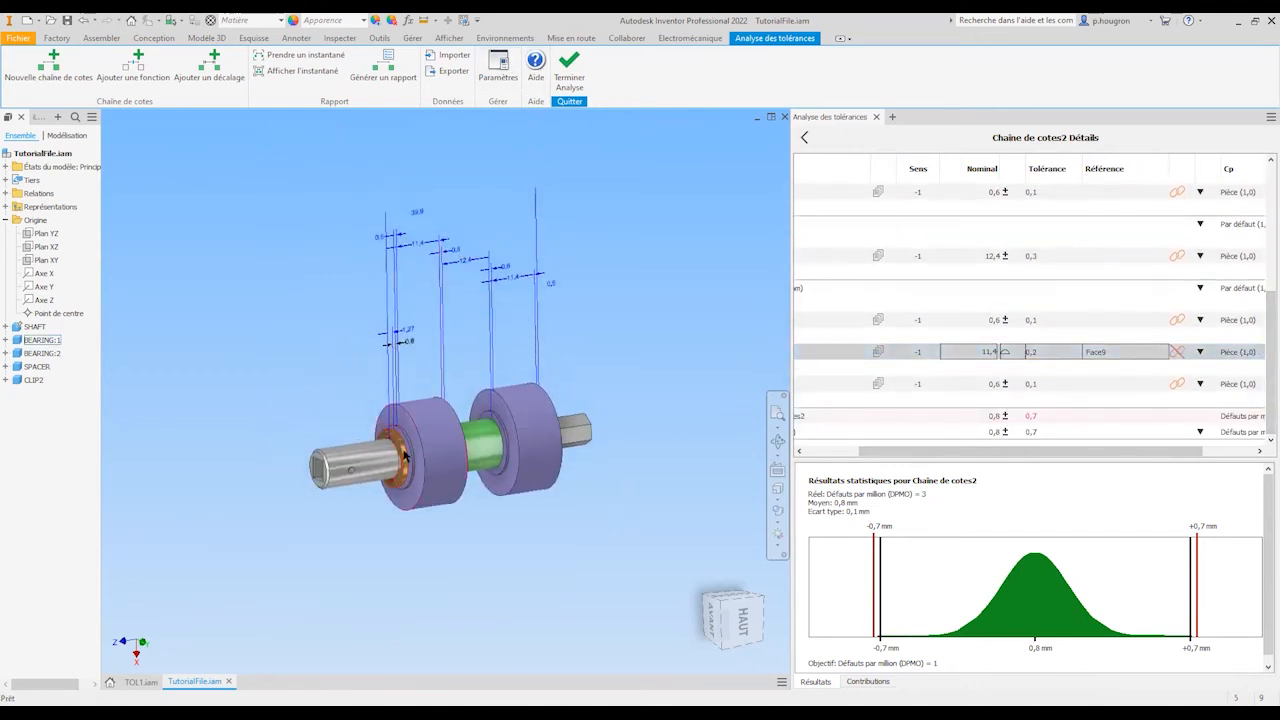
scroll(408, 464, "down", 3)
scroll(365, 406, "up", 4)
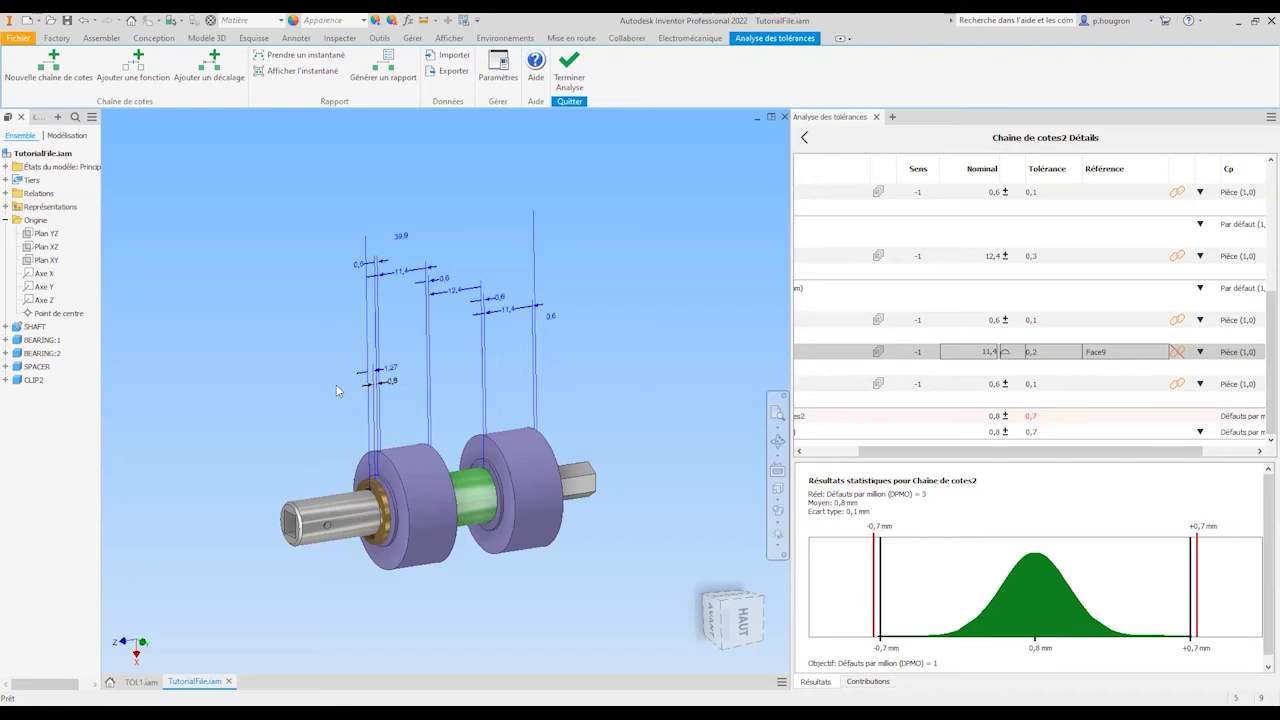
Step: Open the Two-Speed Gearbox.iam assembly from the recent documents
left_click(110, 685)
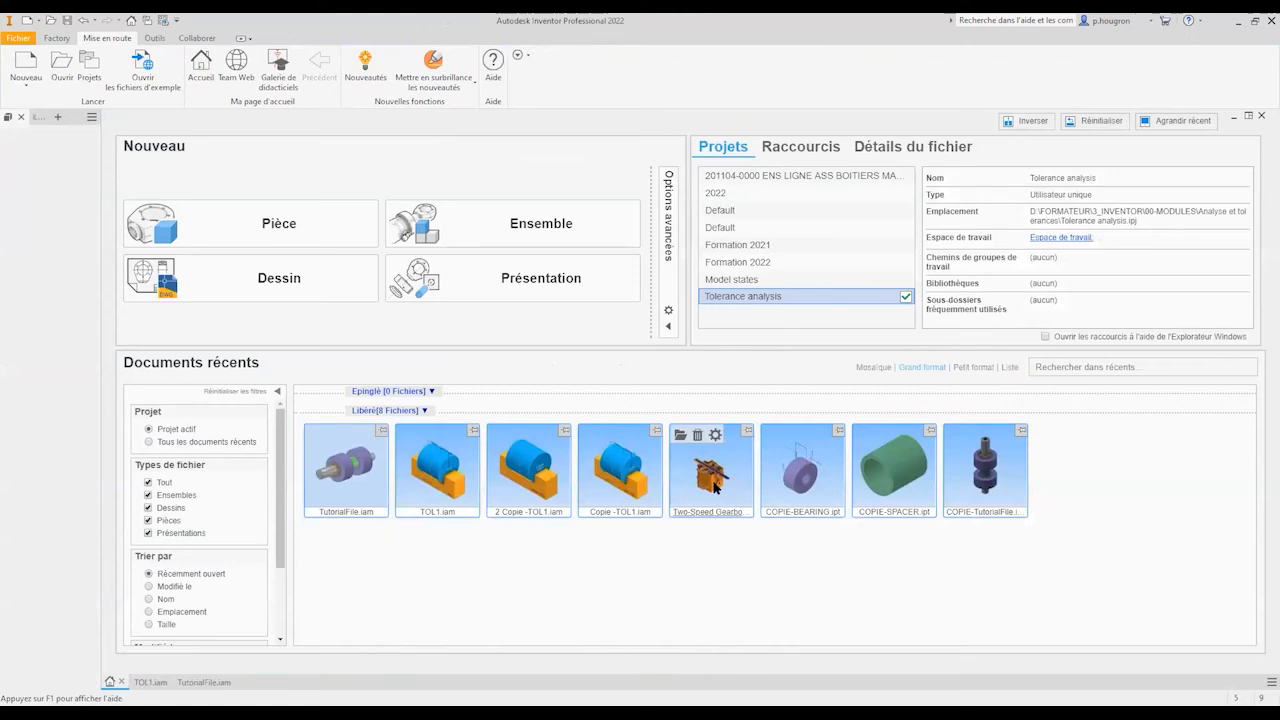
left_click(713, 475)
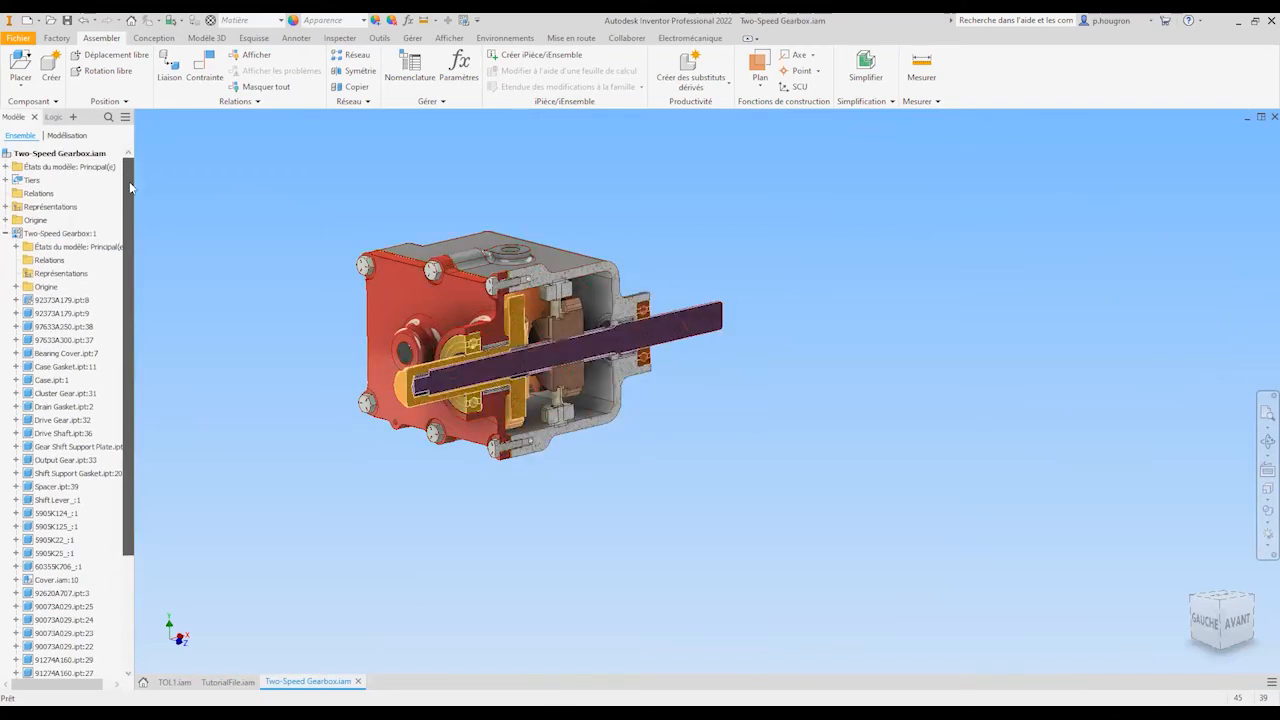
Step: Examine the import options of the Two-Speed Gearbox:1 component and close them without changes
left_click(84, 236)
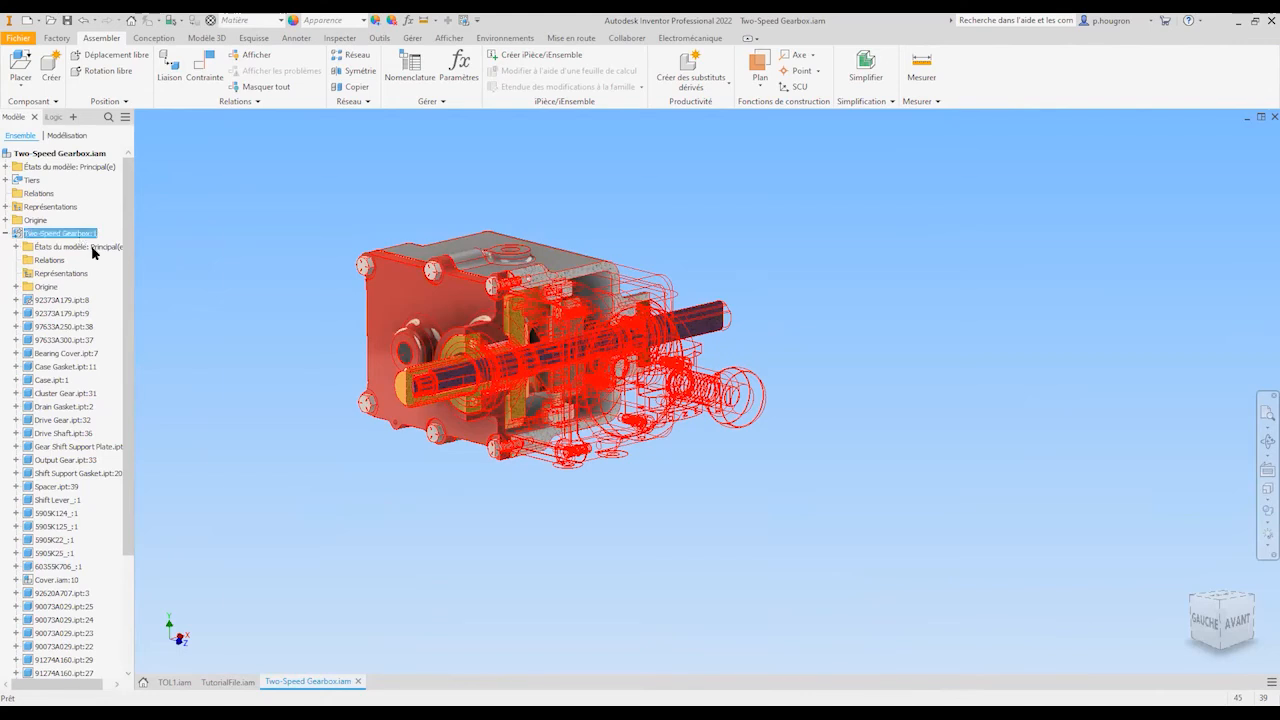
right_click(84, 236)
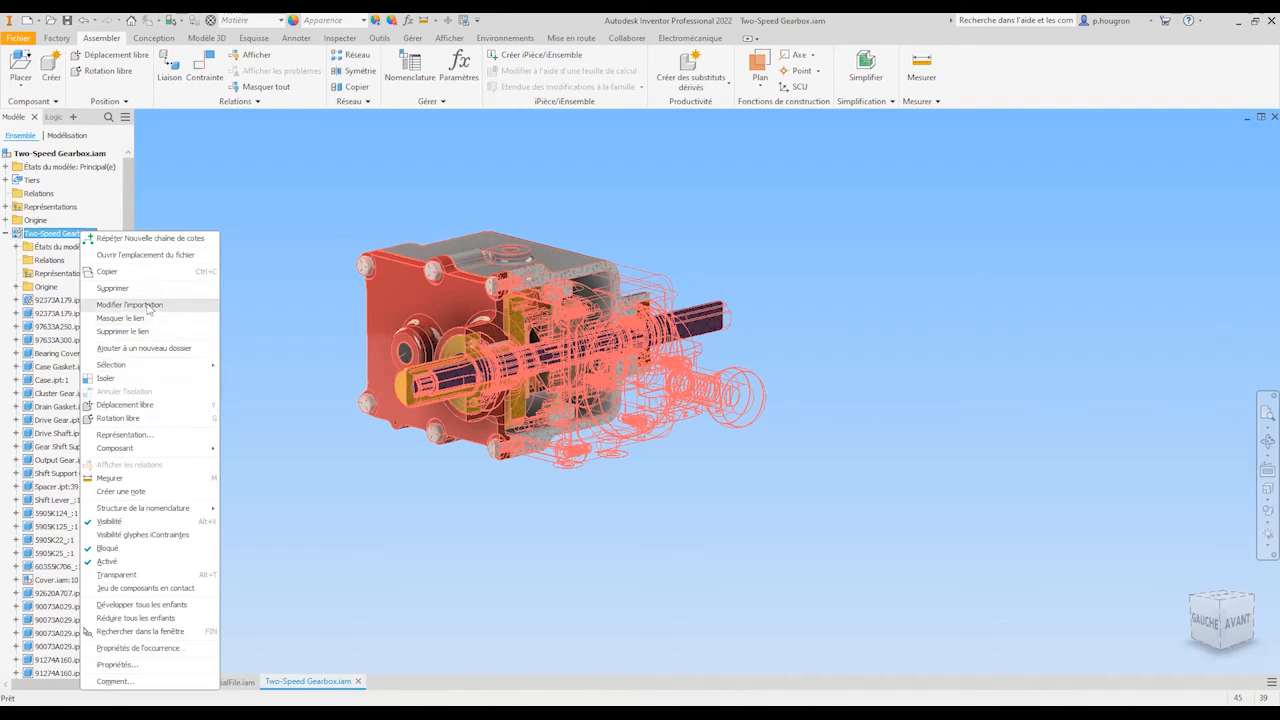
left_click(148, 305)
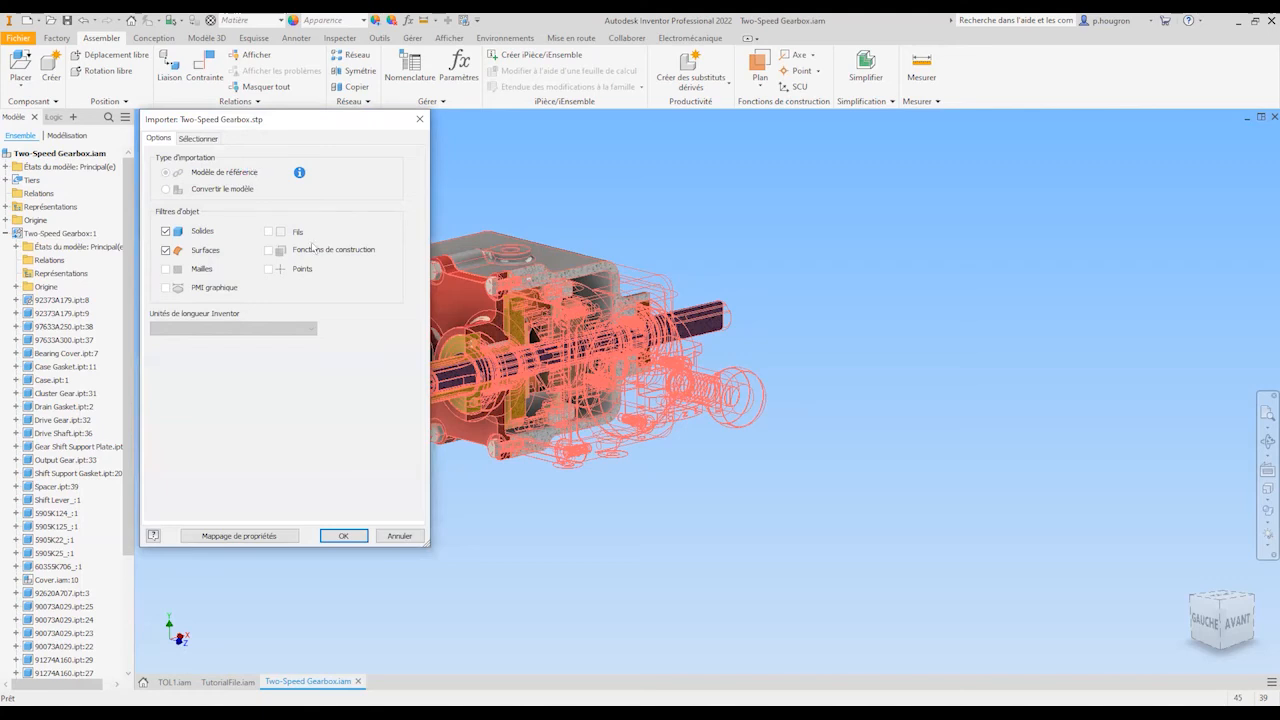
left_click(399, 536)
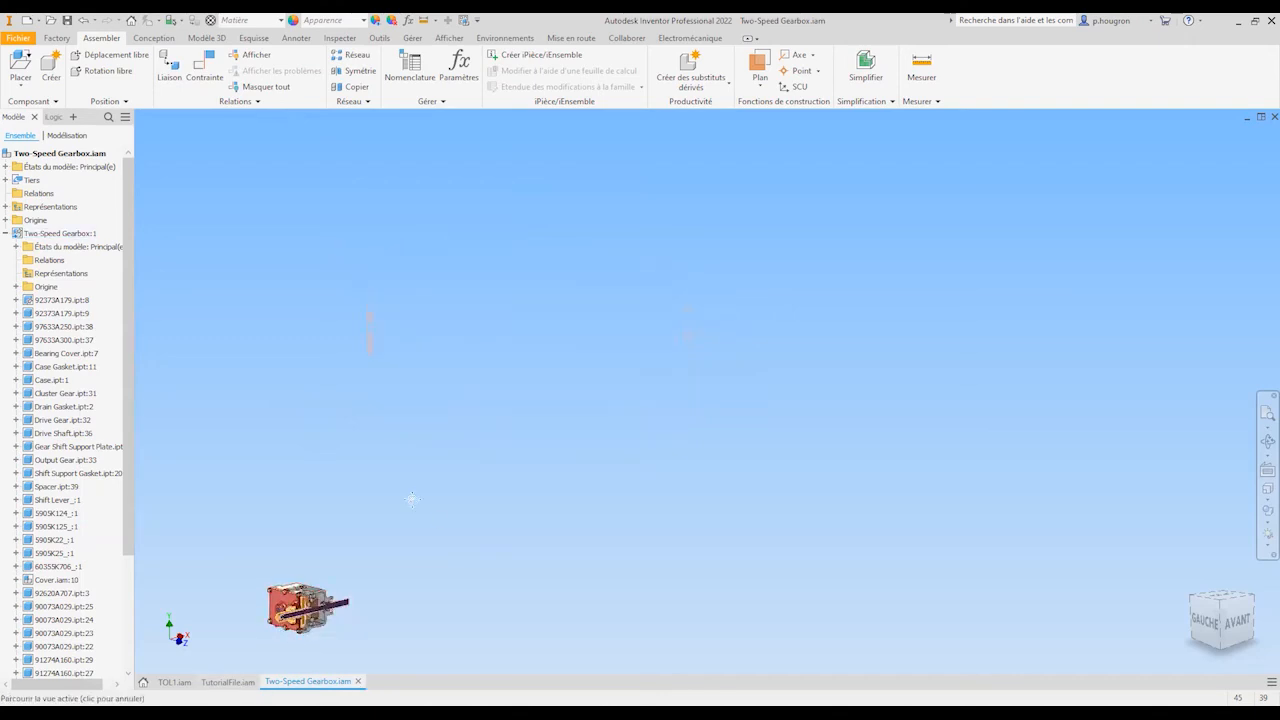
Step: Collapse the Two-Speed Gearbox:1 component in the model tree
middle_click_drag(305, 606, 510, 380)
scroll(508, 383, "down", 5)
scroll(522, 414, "down", 3)
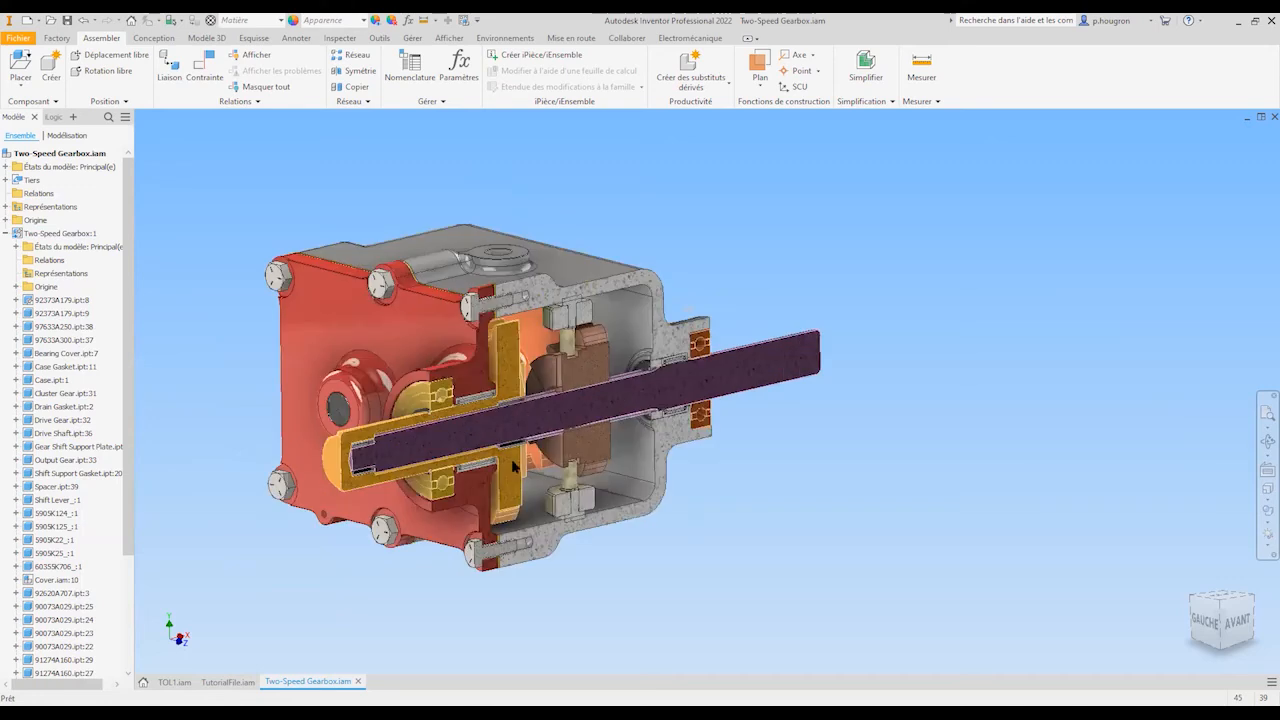
left_click(5, 234)
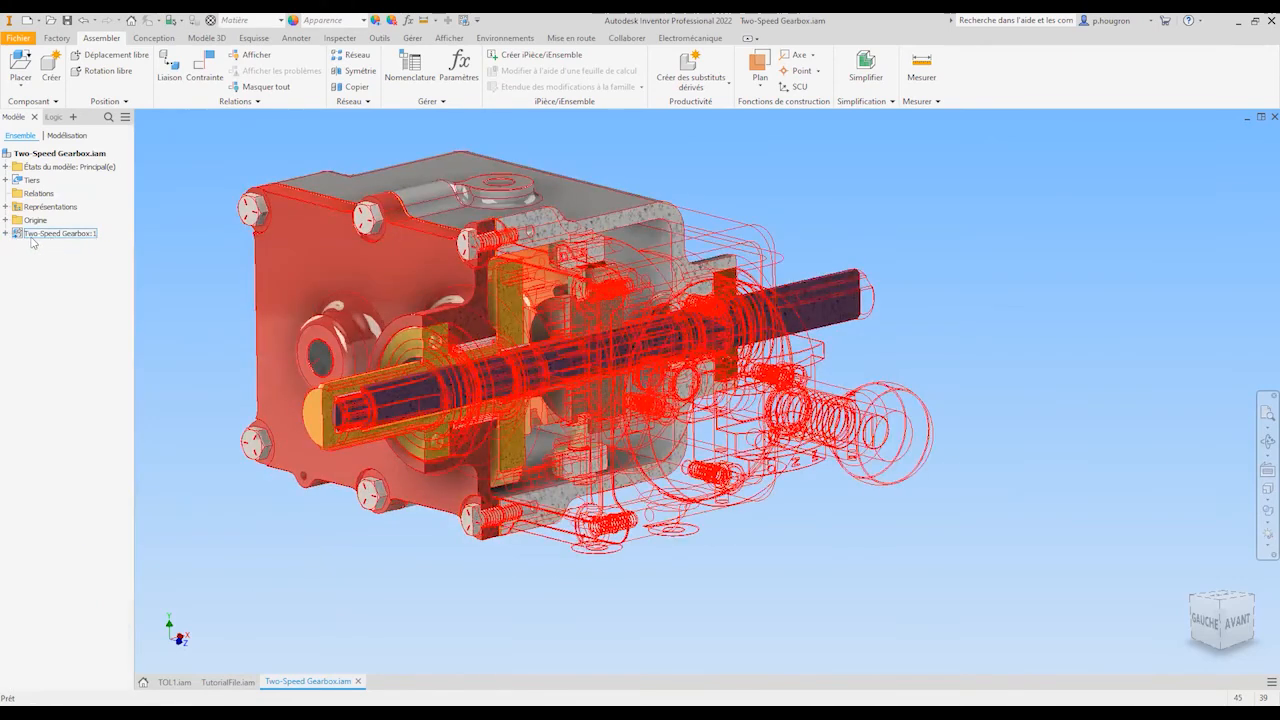
left_click(5, 233)
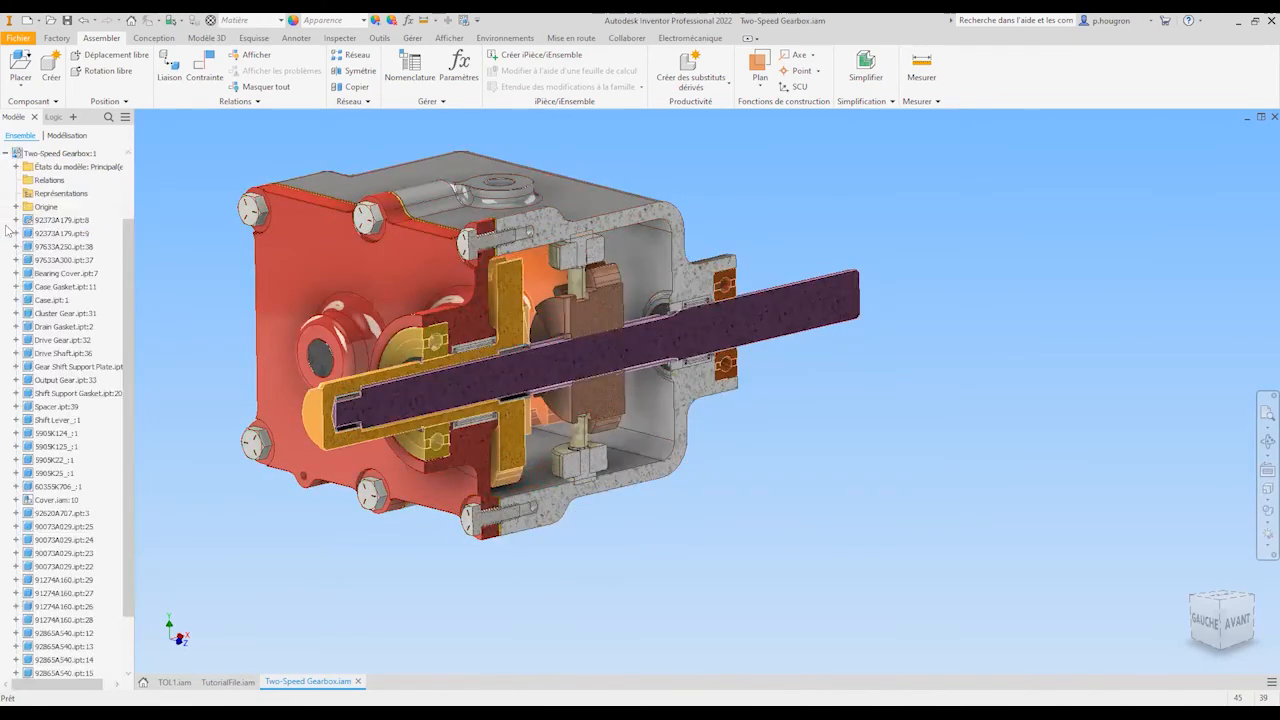
left_click(5, 154)
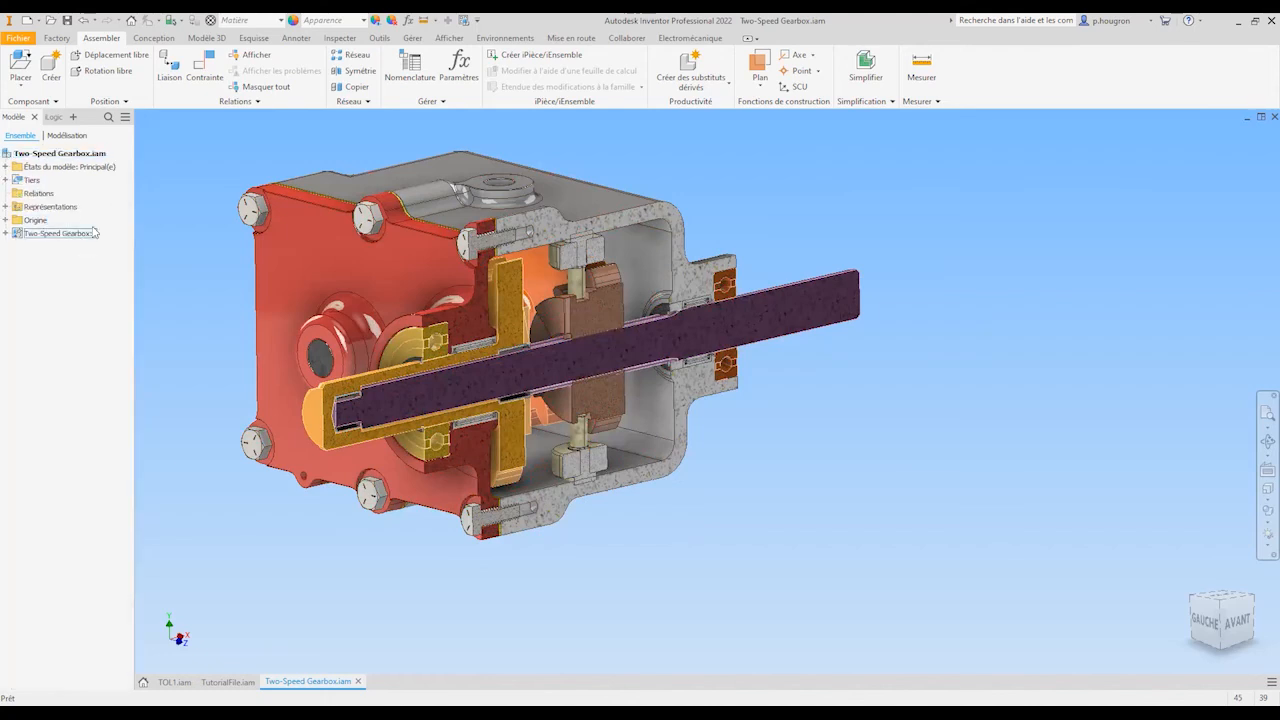
Step: Enter the tolerance analysis environment for the gearbox and return from the Chaîne de cotes1 details to the summary of dimension chains
left_click(517, 44)
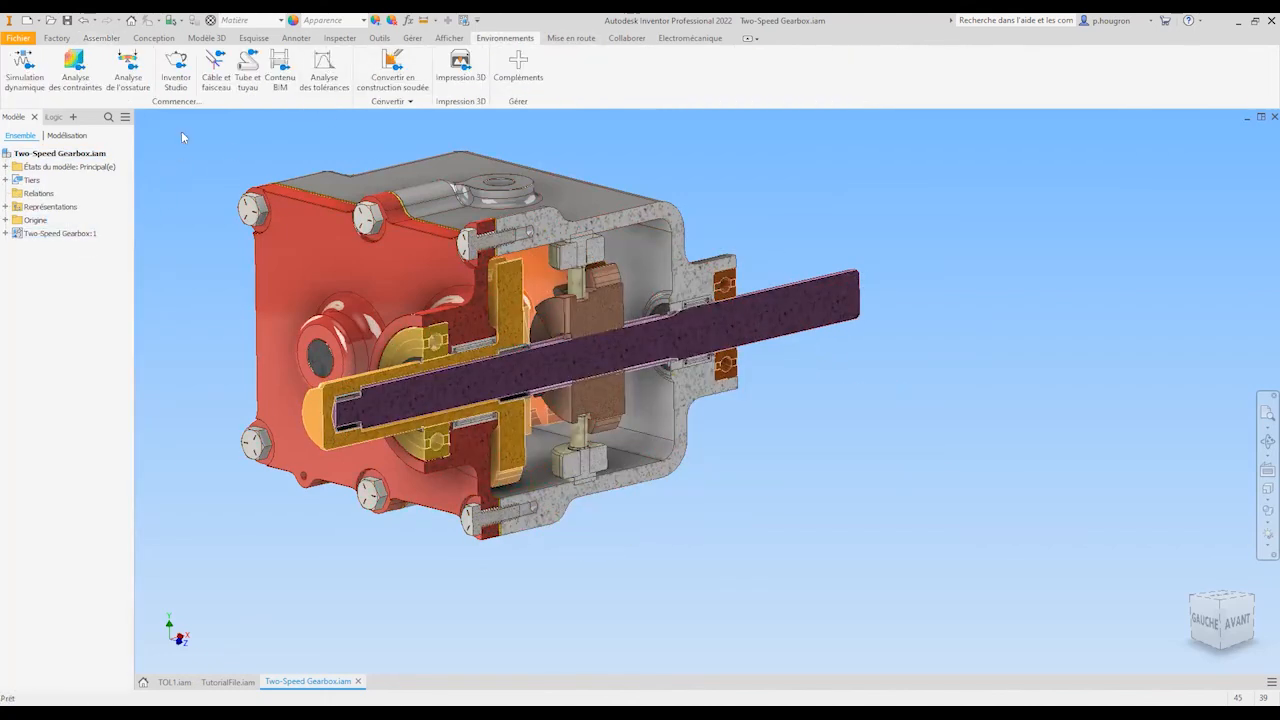
left_click(326, 70)
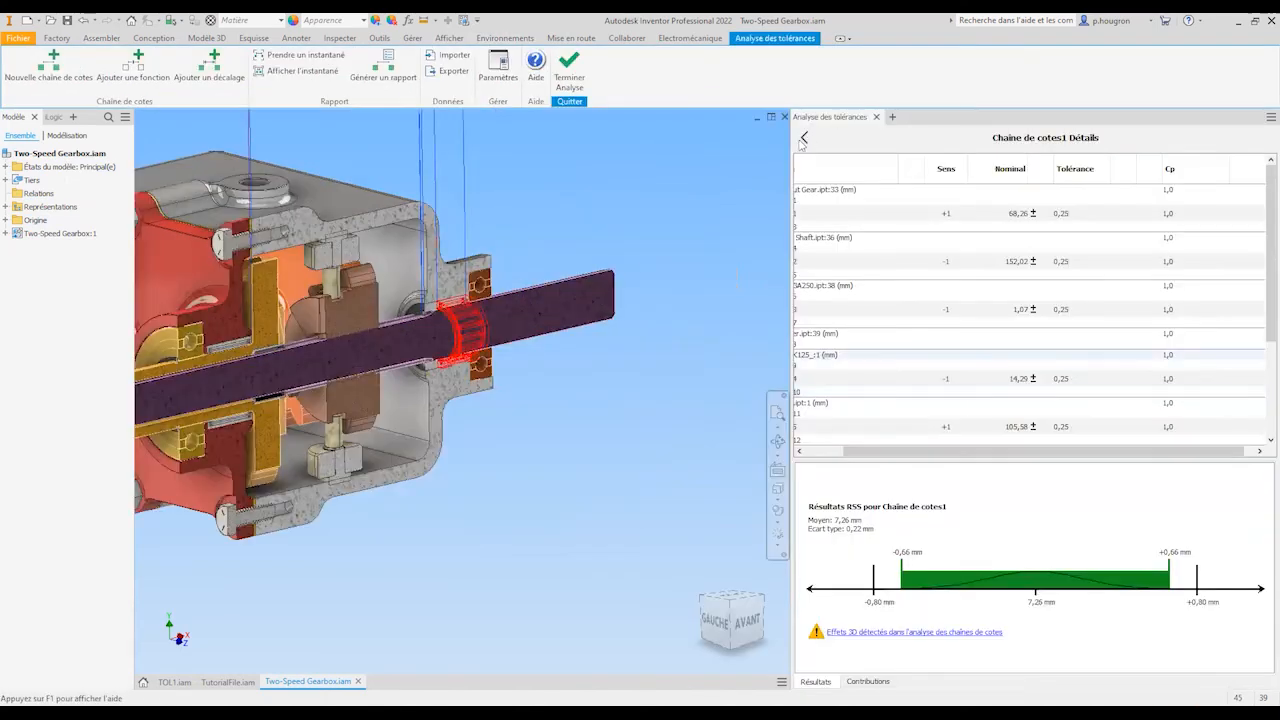
left_click(803, 139)
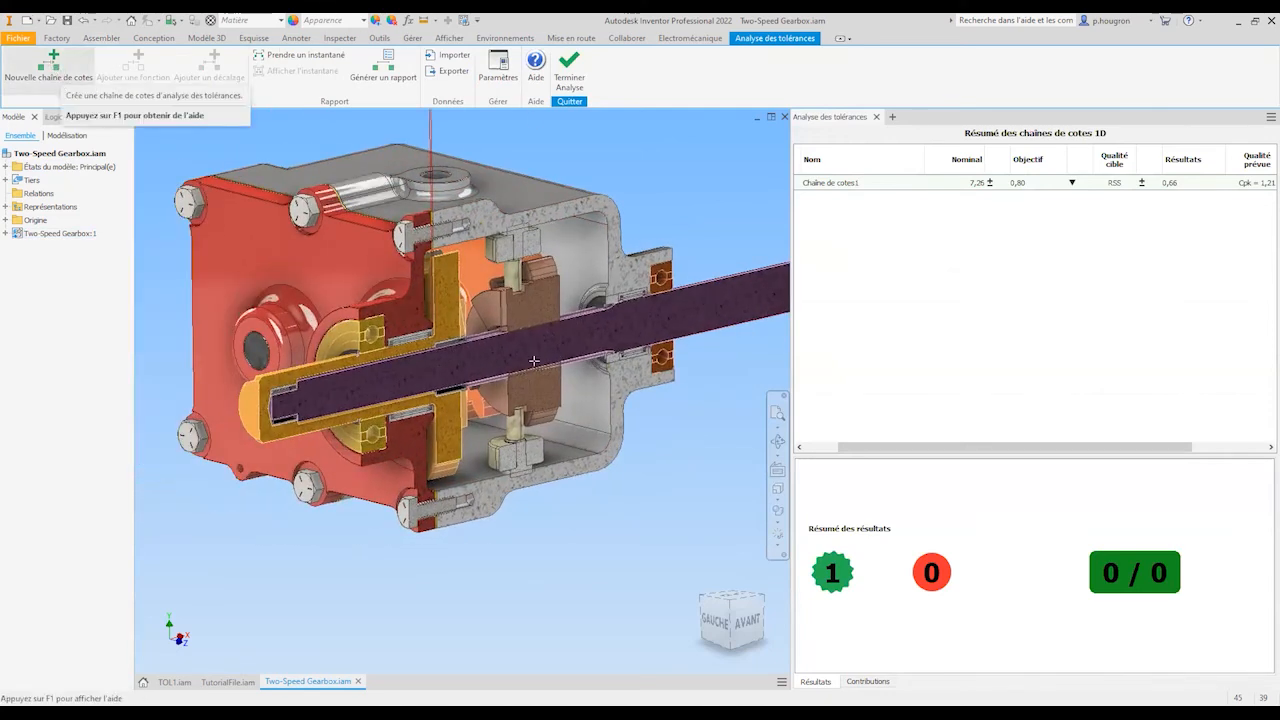
Step: Start a new dimension chain and select the output gear's side face and the facing inner face of the red cover as its limits
left_click(48, 66)
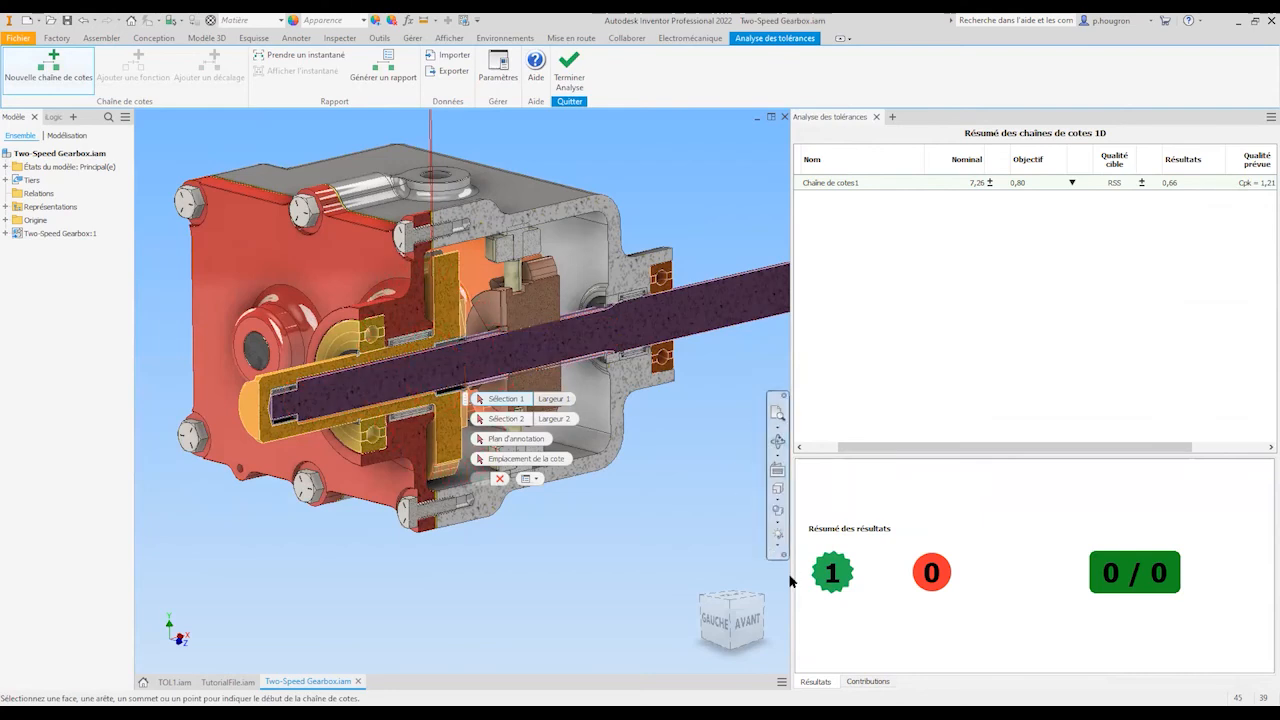
left_click(740, 619)
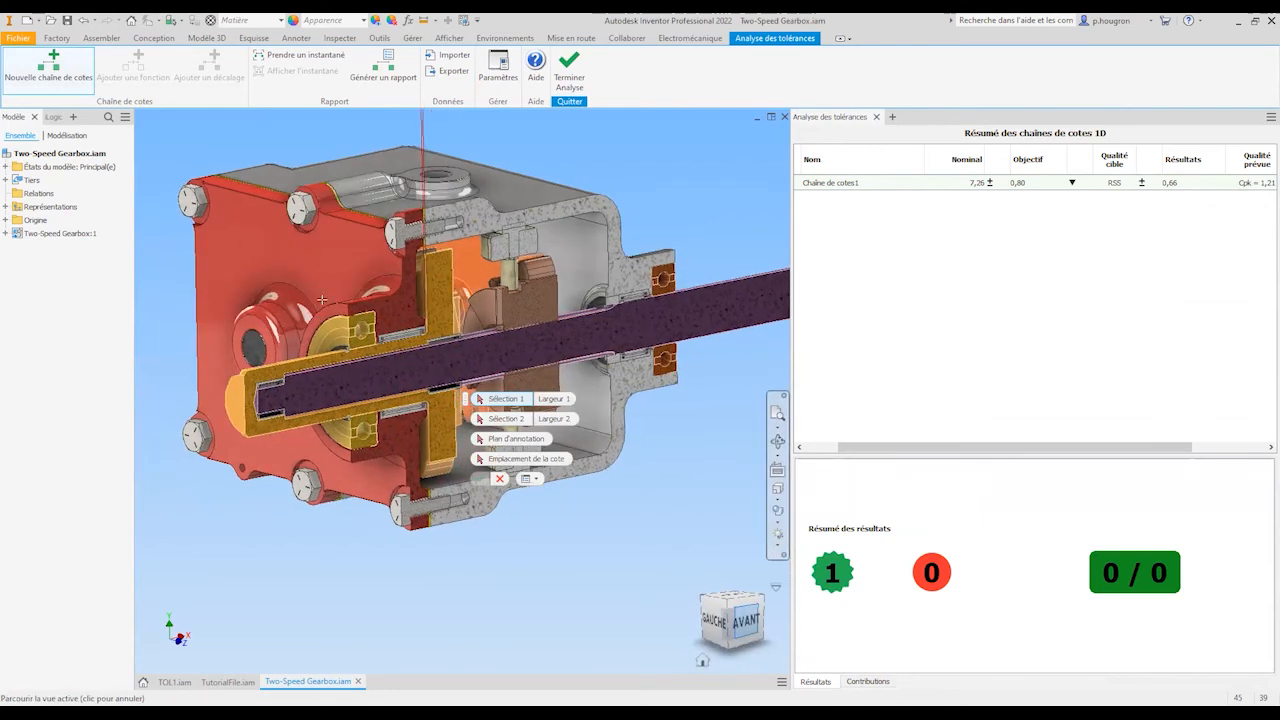
scroll(493, 322, "up", 10)
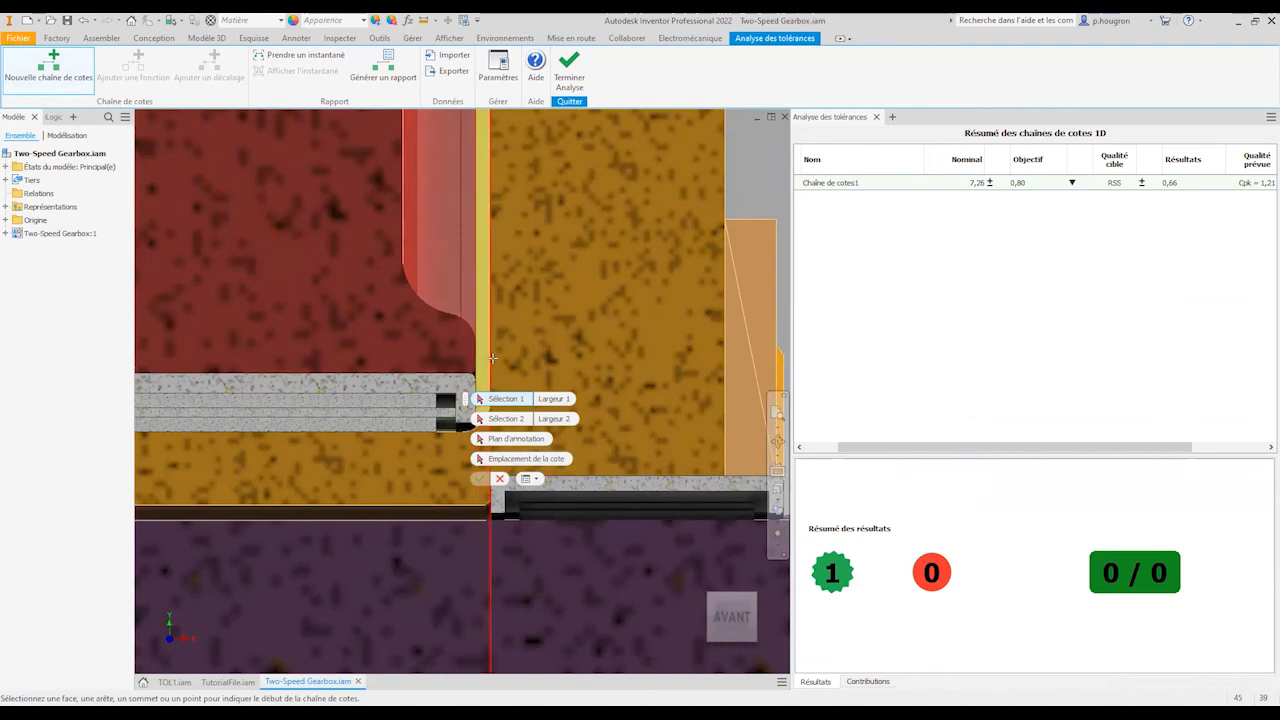
scroll(497, 325, "down", 5)
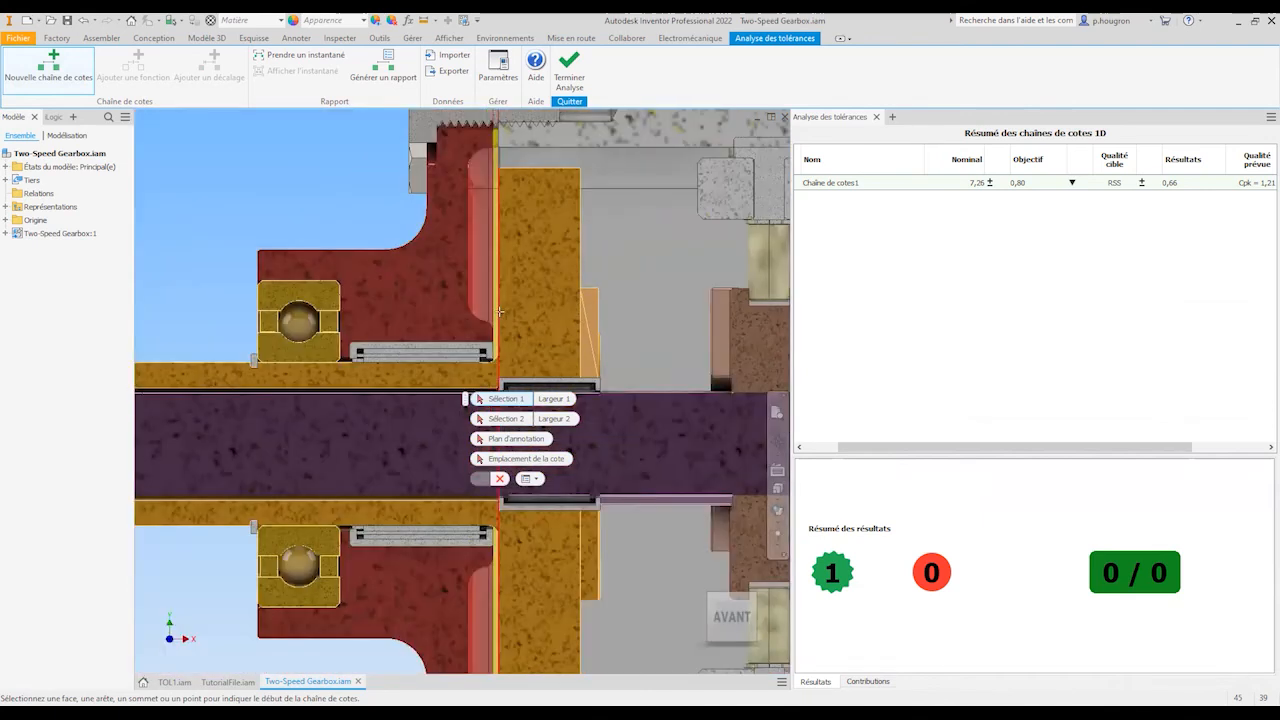
left_click(498, 315)
middle_click_drag(500, 317, 551, 307)
middle_click_drag(451, 321, 418, 322, "shift")
left_click(463, 327)
scroll(404, 277, "up", 4)
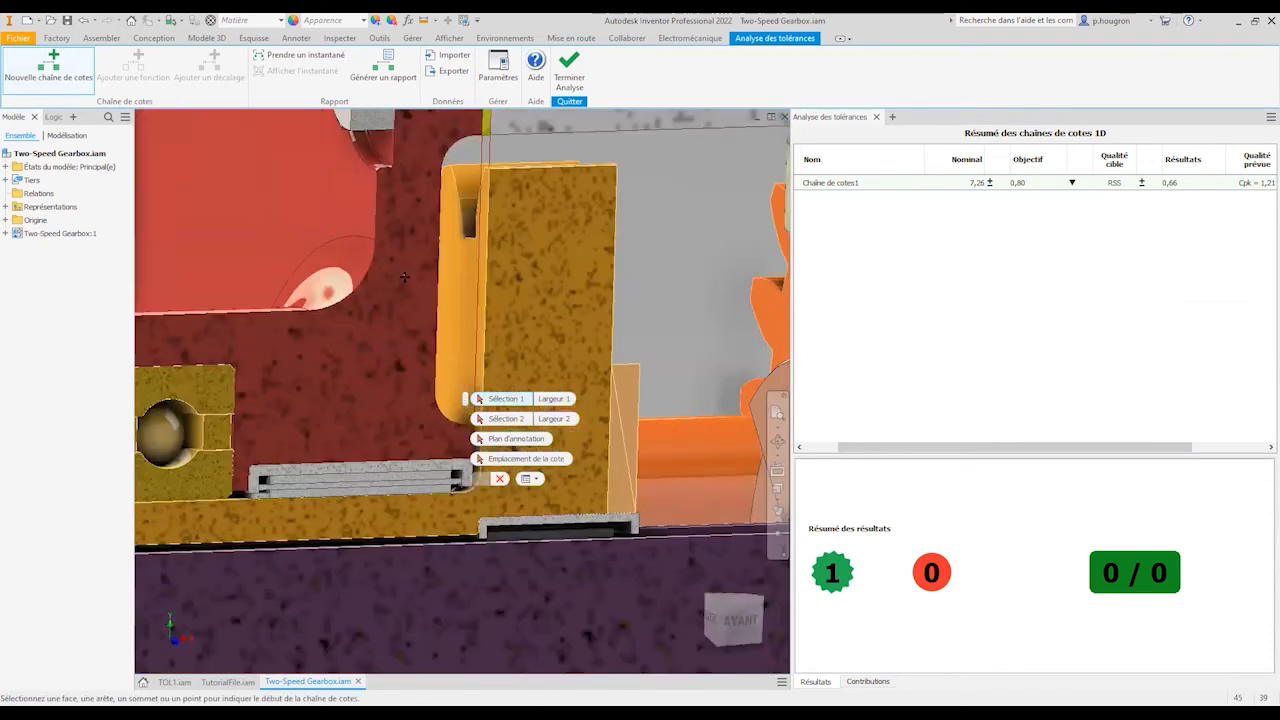
scroll(462, 321, "down", 2)
left_click(476, 339)
middle_click_drag(481, 432, 492, 346)
left_click(492, 346)
scroll(500, 290, "up", 3)
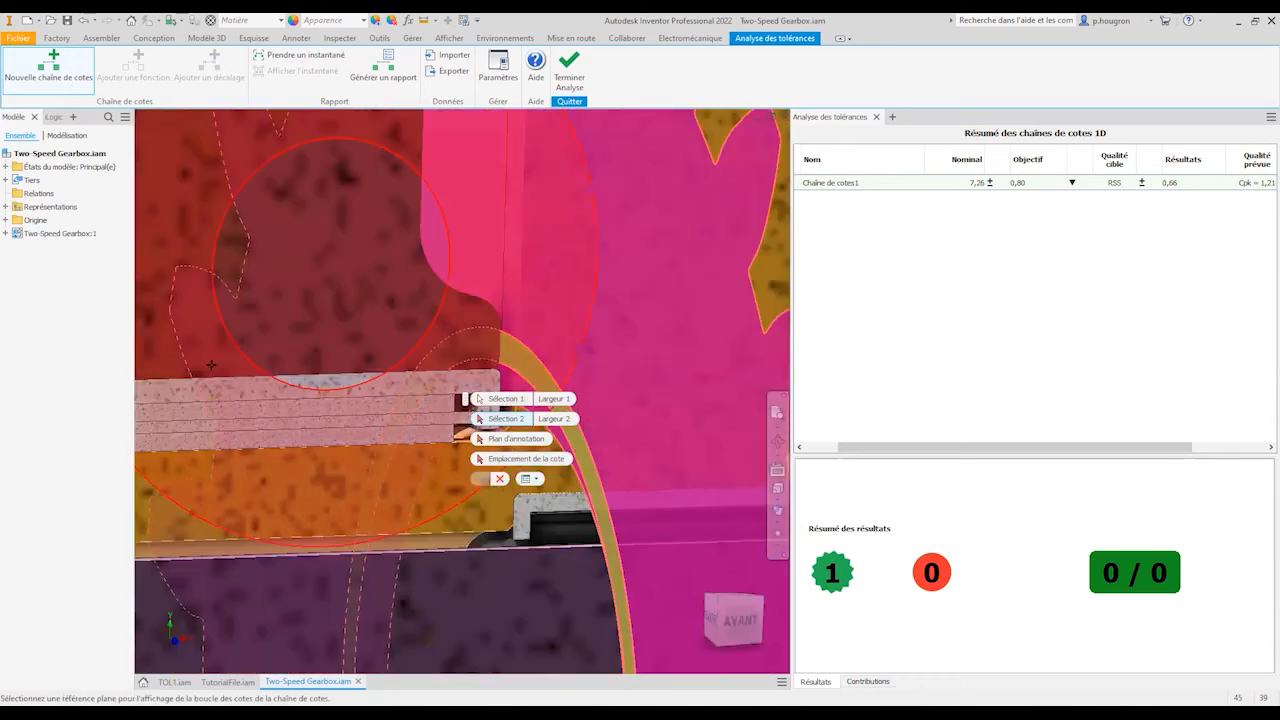
Step: Use the assembly's origin XY plane as the annotation plane and place the chain's dimension below the gearbox
key("Home")
left_click(5, 220)
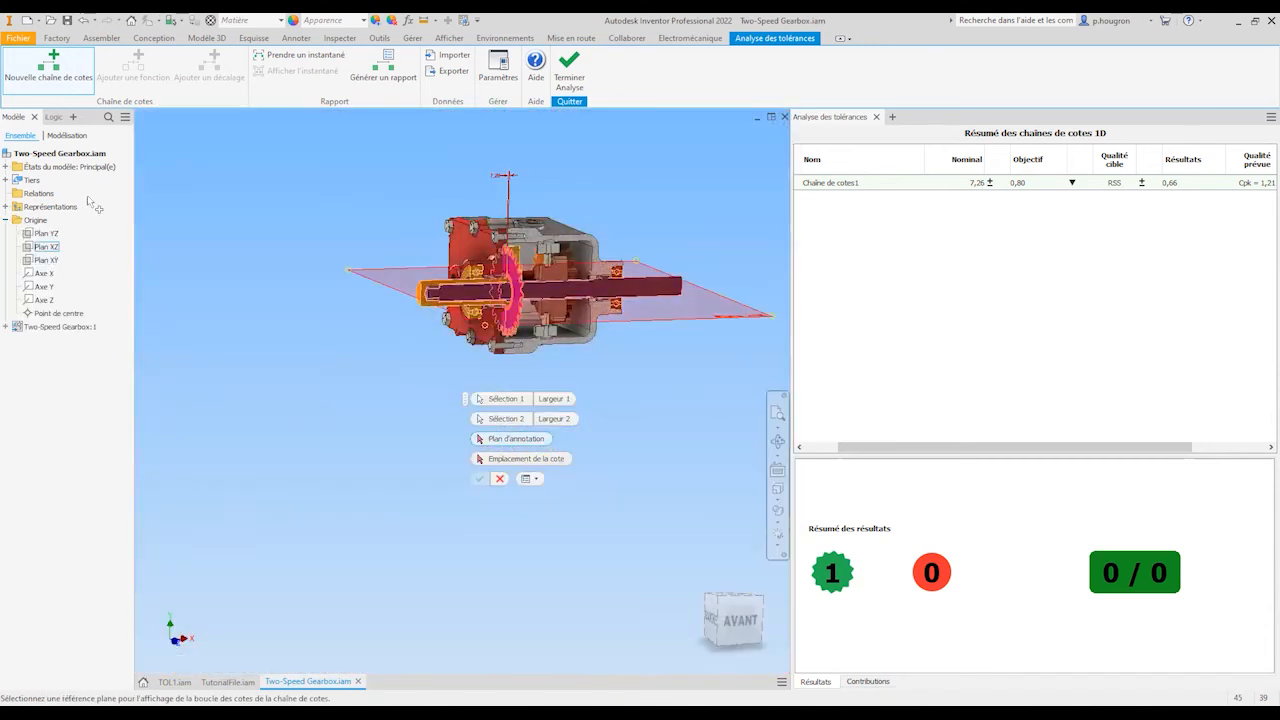
left_click(46, 260)
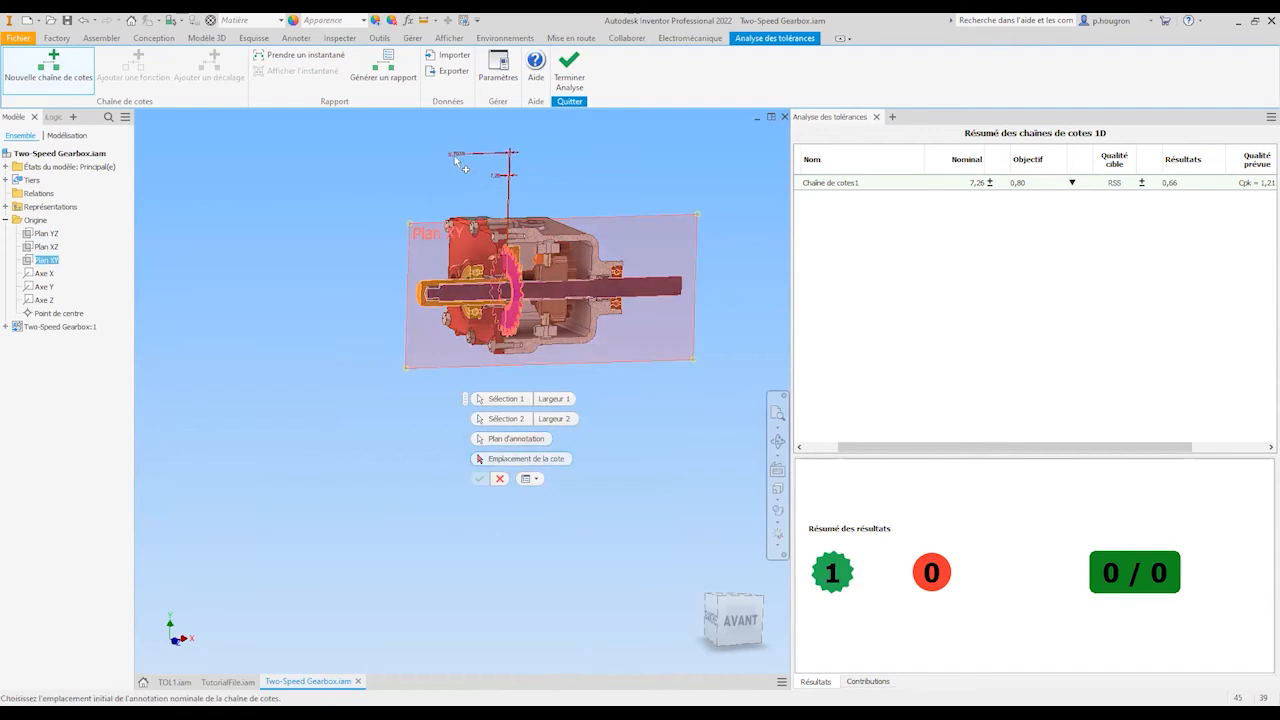
left_click(575, 452)
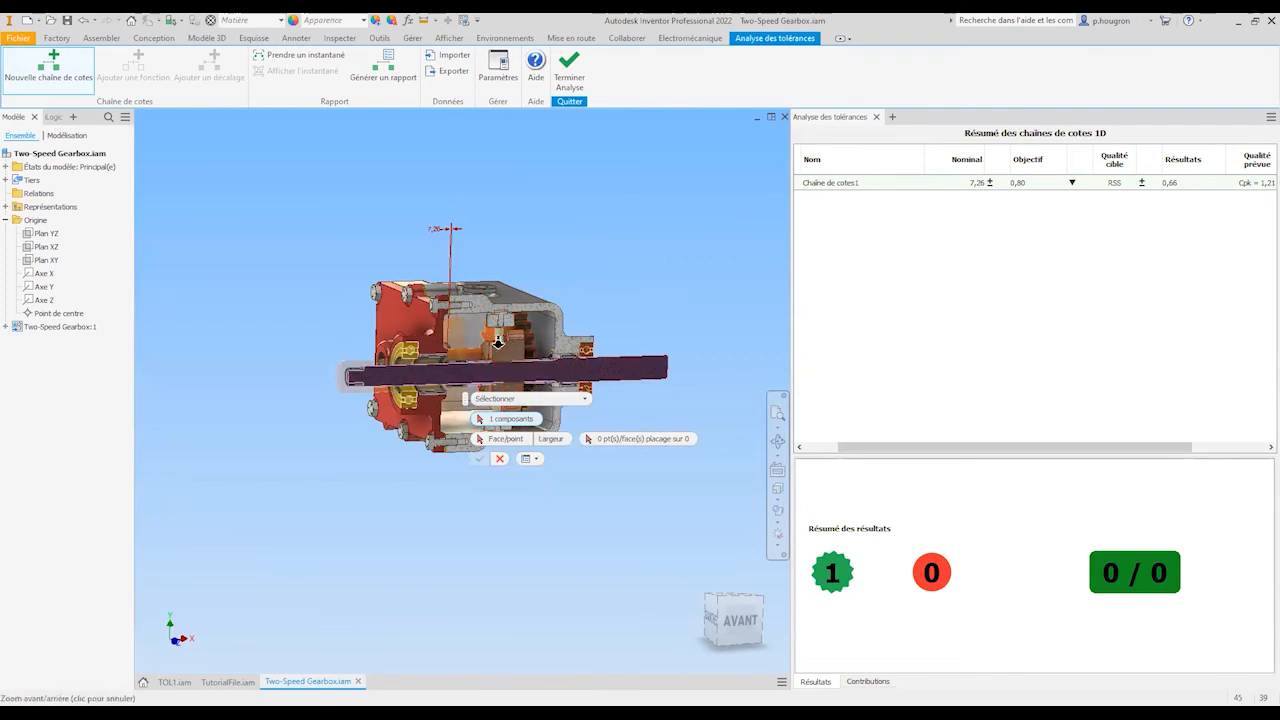
Step: Examine the sectioned gearbox around the output gear hub and the inner end of the drive shaft for contacting parts
scroll(496, 340, "down", 3)
scroll(505, 362, "up", 4)
scroll(519, 374, "up", 1)
middle_click_drag(508, 377, 453, 300, "shift")
scroll(380, 368, "up", 3)
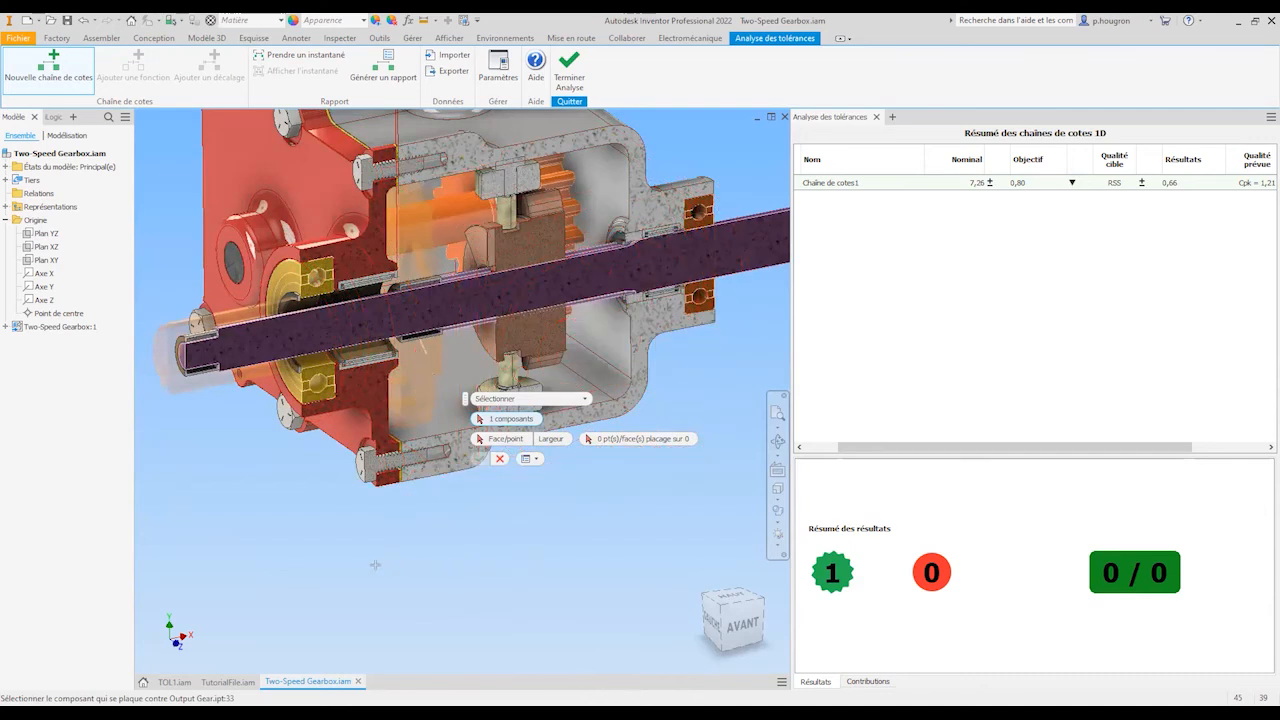
left_click(737, 630)
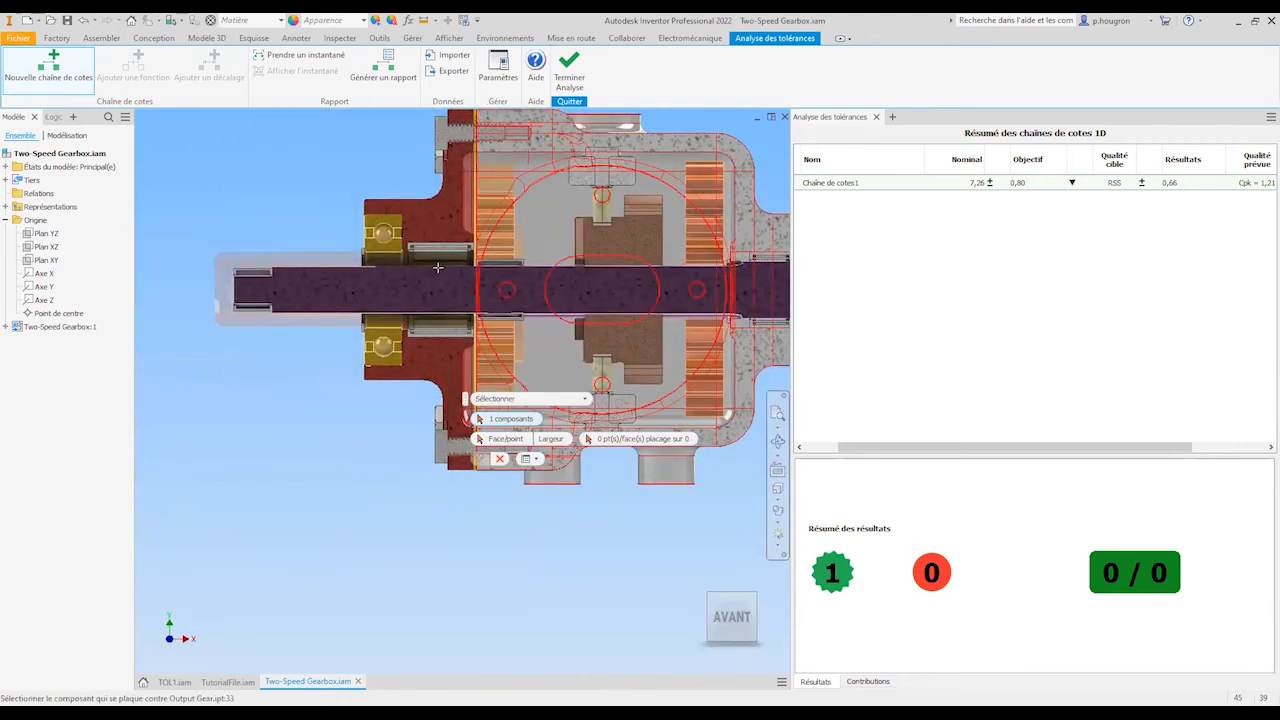
scroll(269, 256, "down", 8)
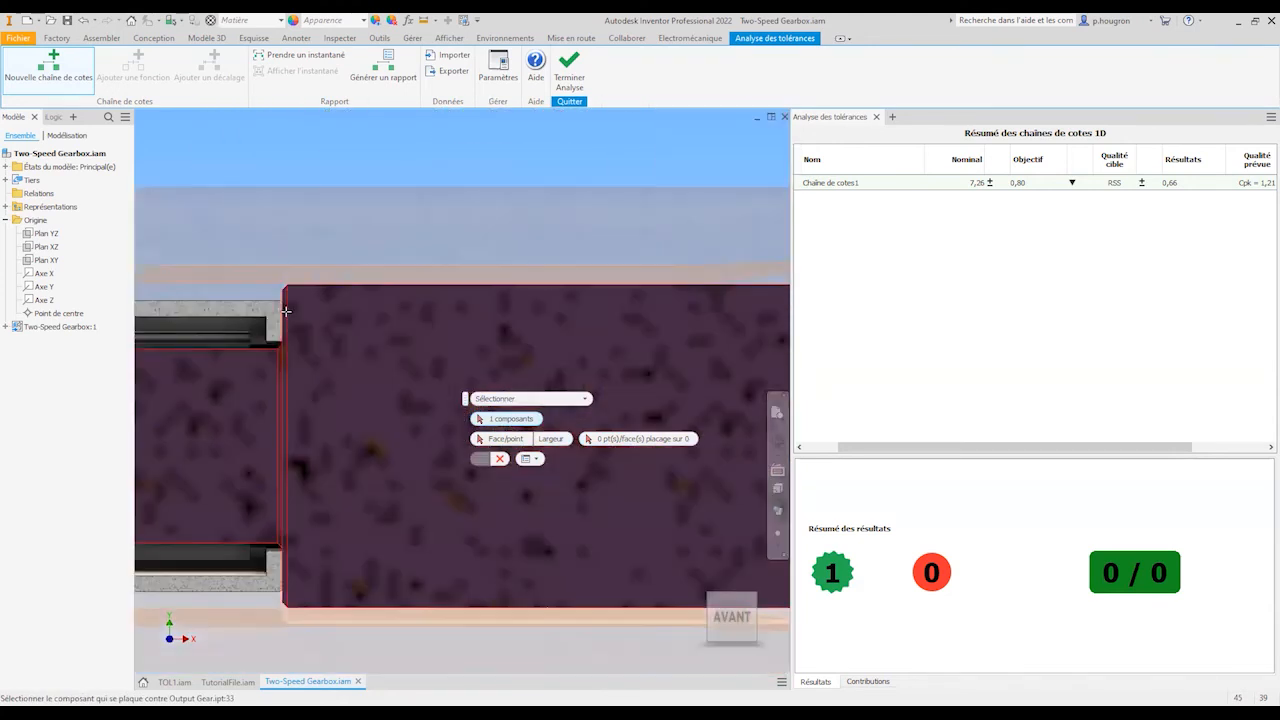
scroll(431, 246, "up", 5)
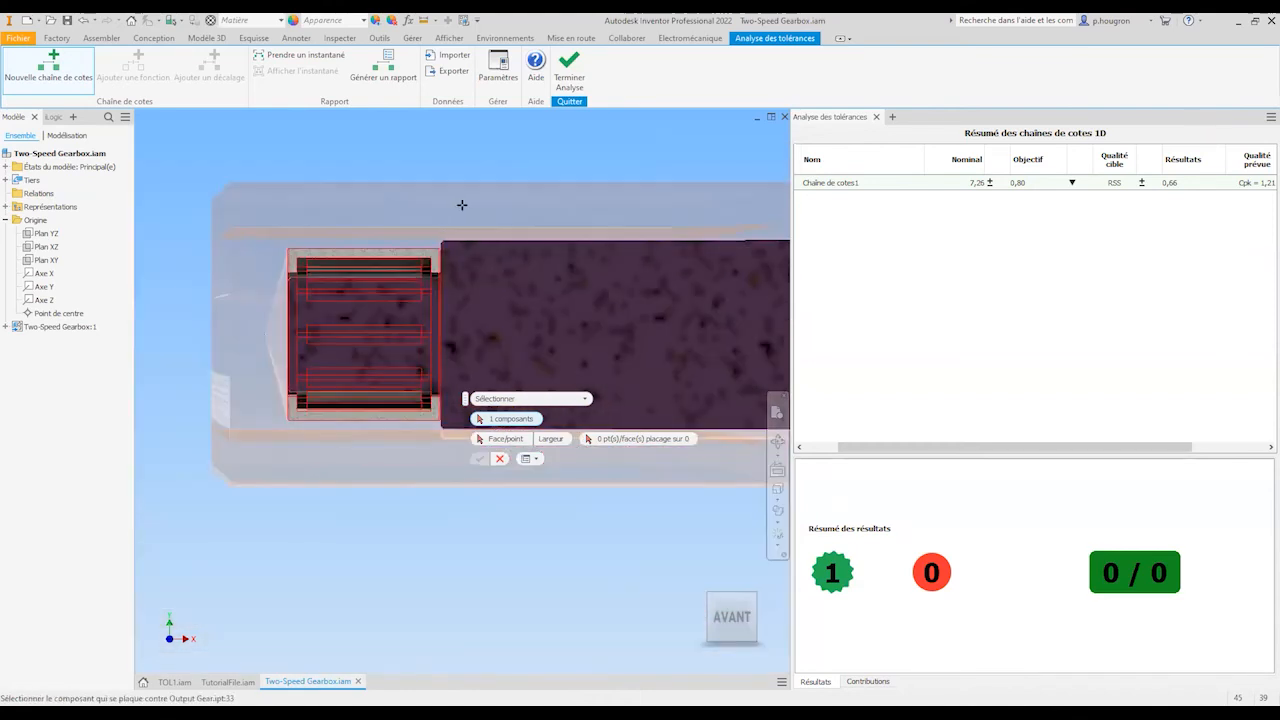
scroll(460, 203, "up", 3)
middle_click_drag(409, 203, 176, 208)
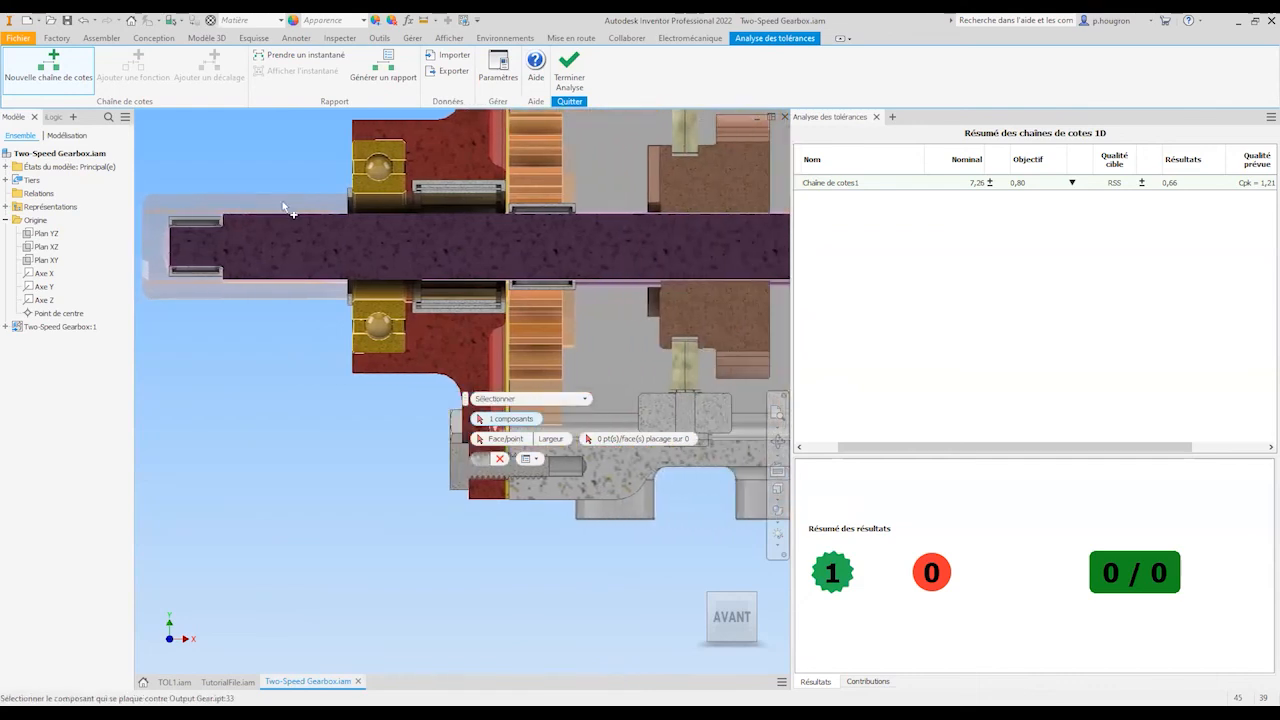
Step: Examine the drive shaft's contacts with the retaining ring, spacer, needle bearing and case at the end opposite the cover
middle_click_drag(320, 388, 242, 384)
scroll(635, 302, "up", 2)
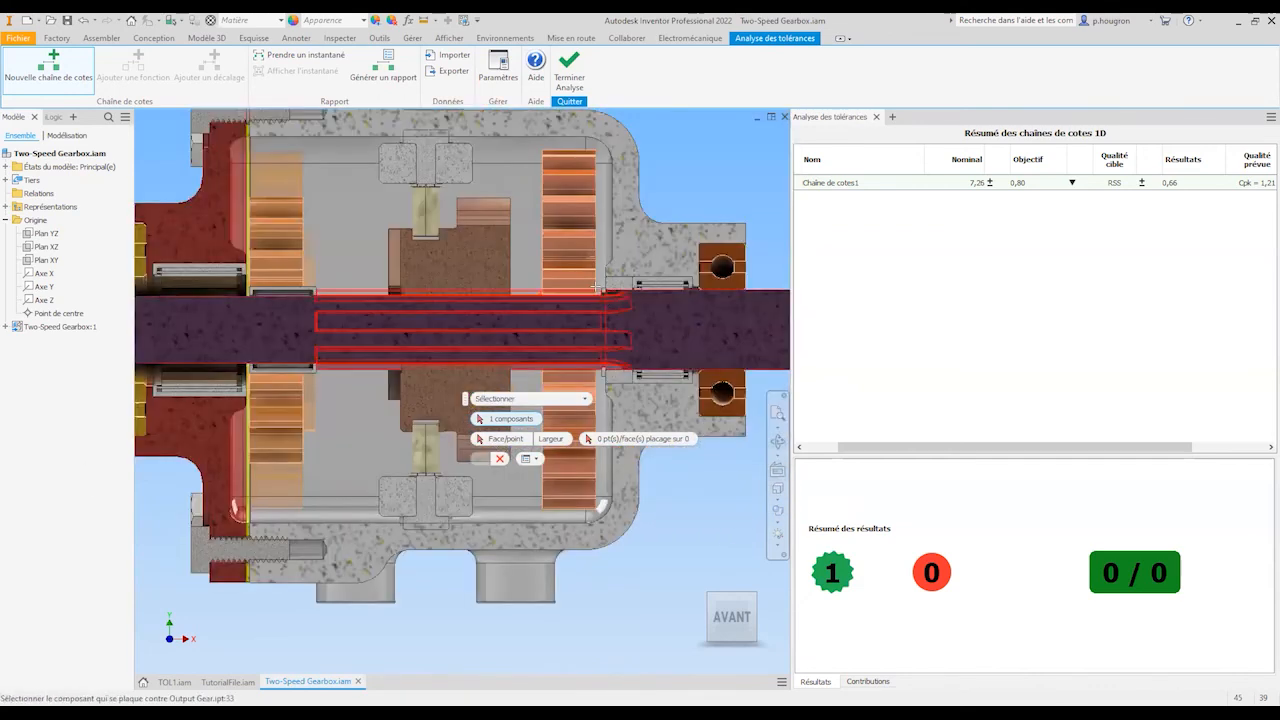
scroll(625, 310, "down", 6)
middle_click_drag(624, 320, 462, 213)
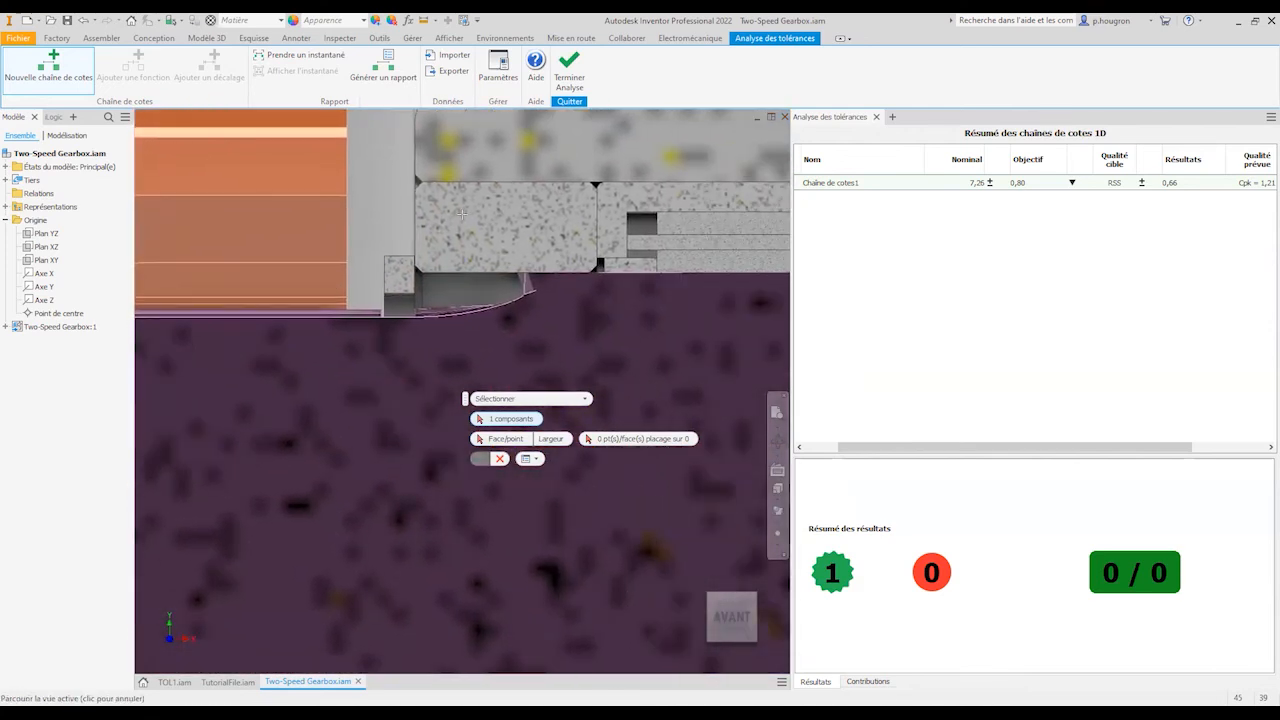
scroll(492, 224, "up", 2)
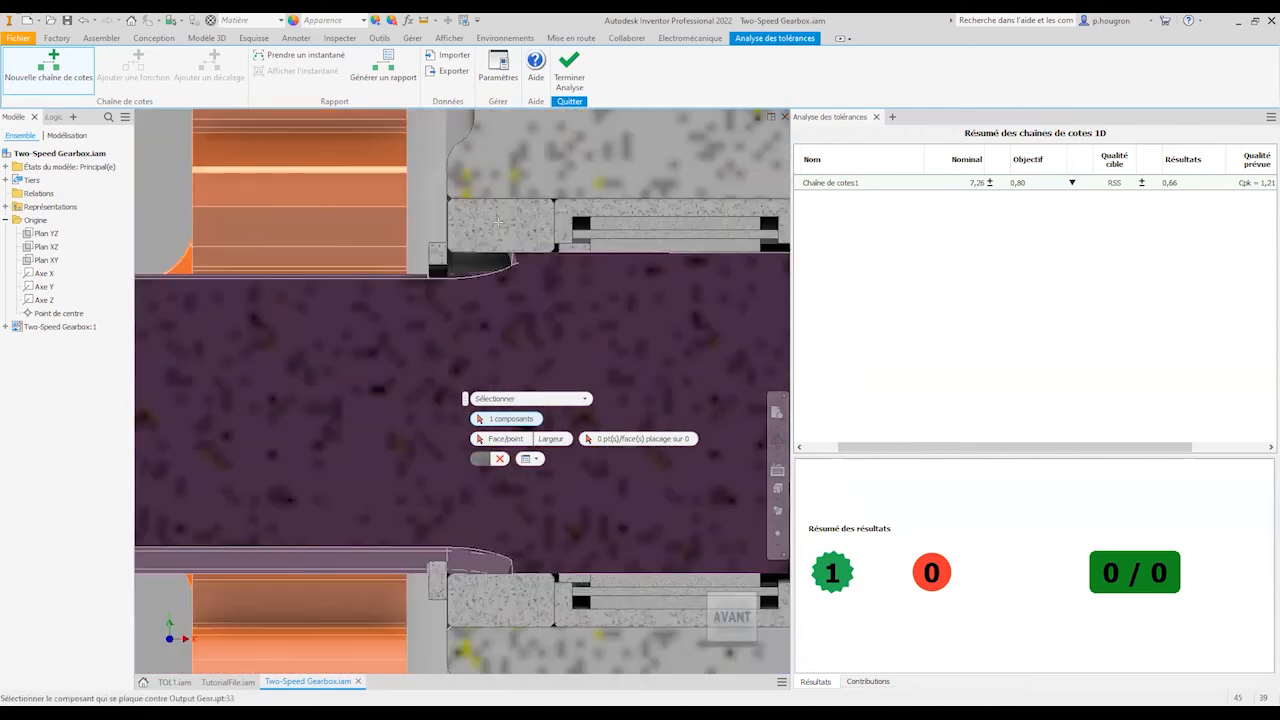
scroll(497, 222, "up", 2)
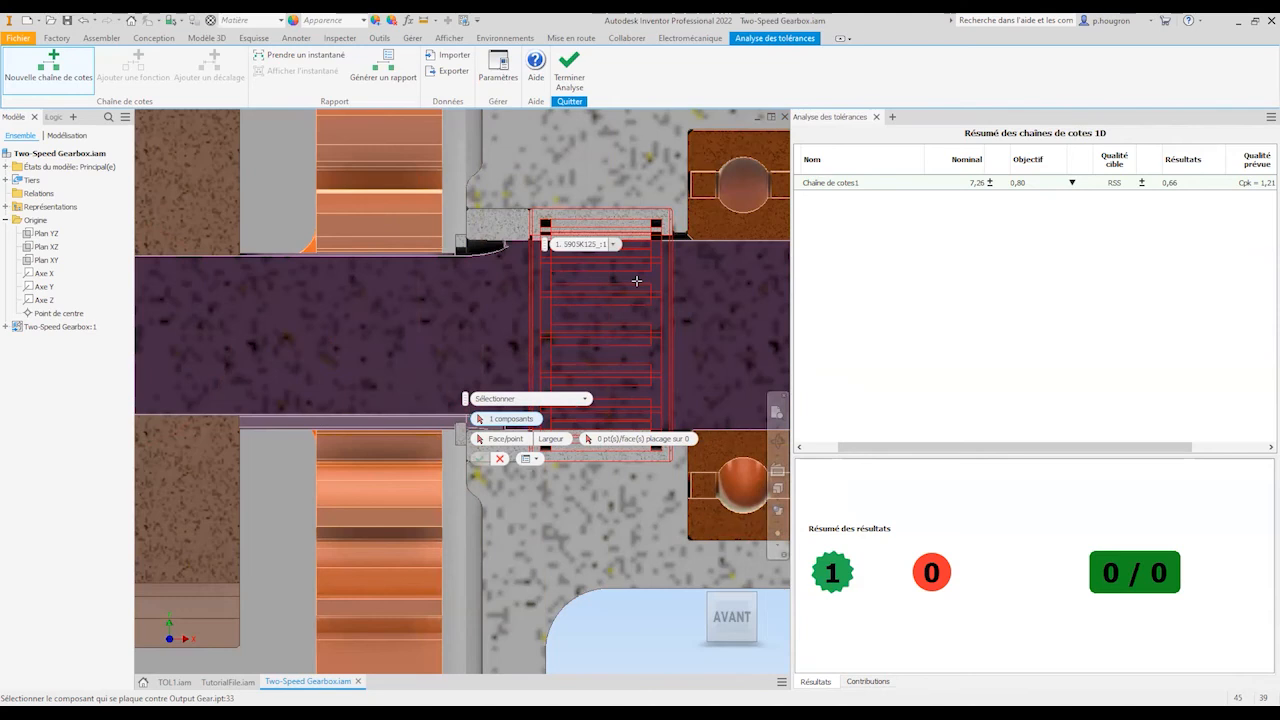
scroll(640, 245, "up", 2)
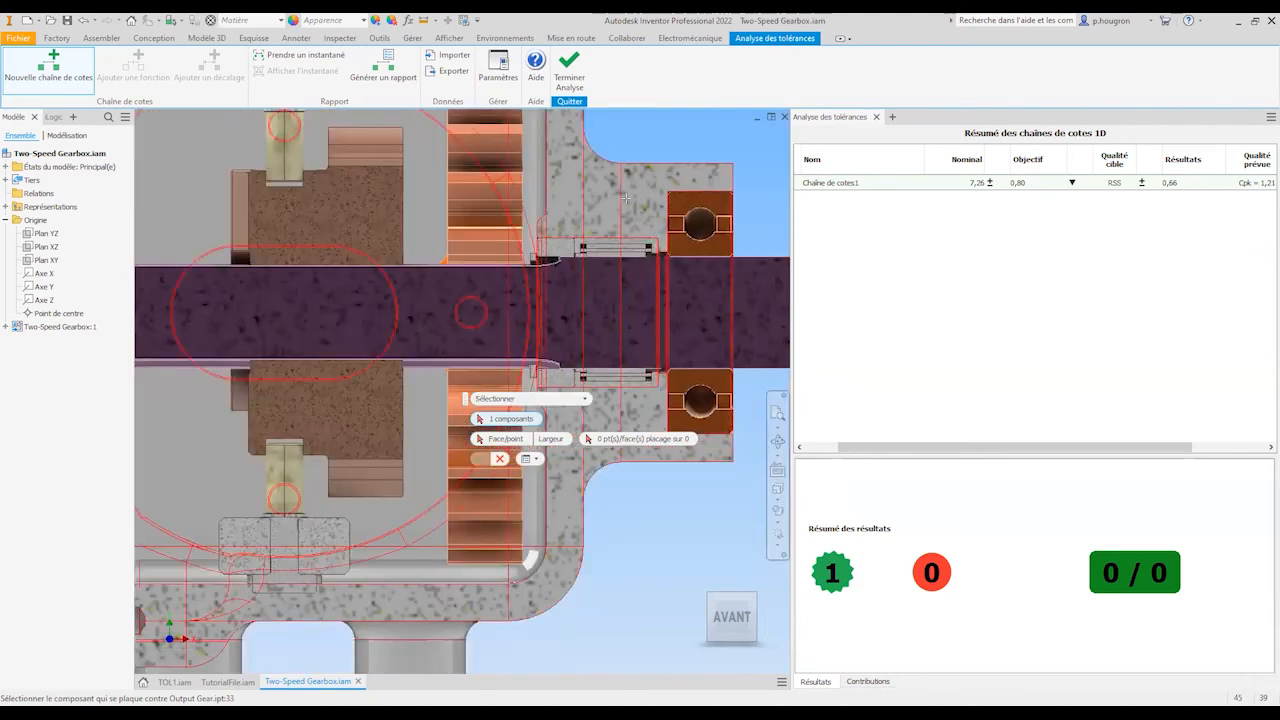
Step: Examine the joint between case, gasket and cover around the bolt, and the gap between cover and output gear
scroll(607, 186, "up", 5)
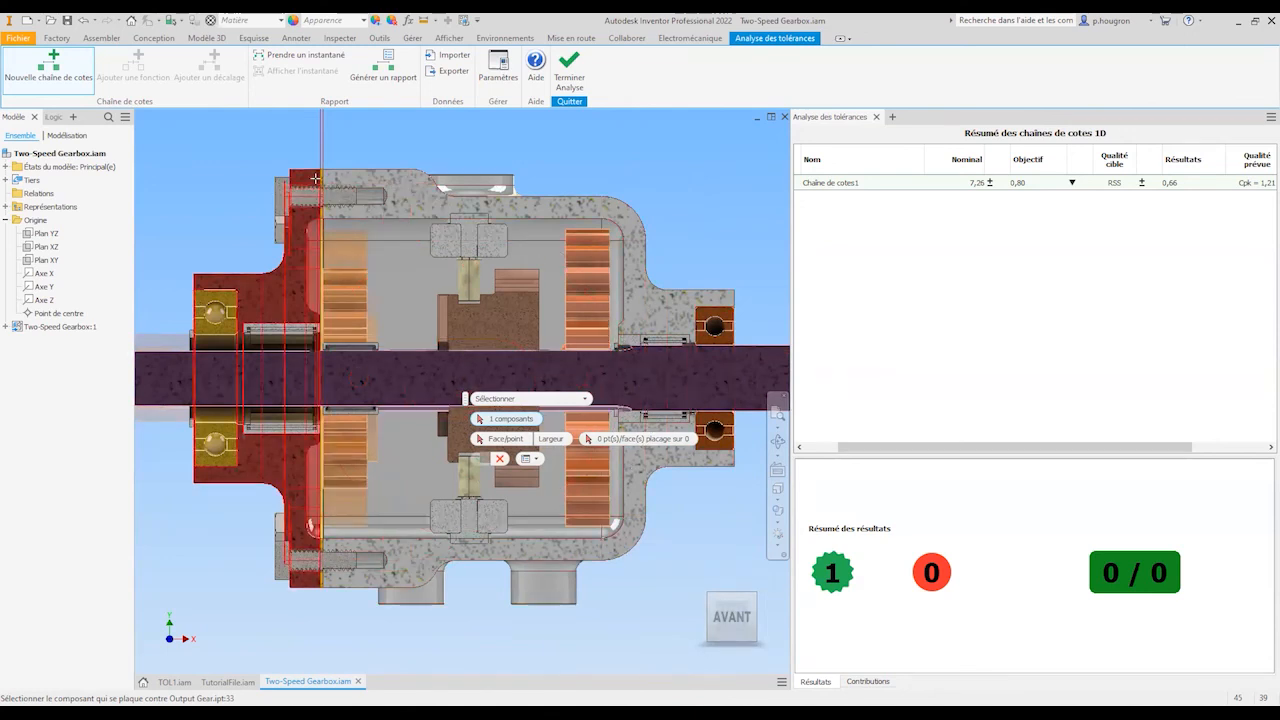
scroll(380, 218, "down", 6)
scroll(387, 248, "up", 3)
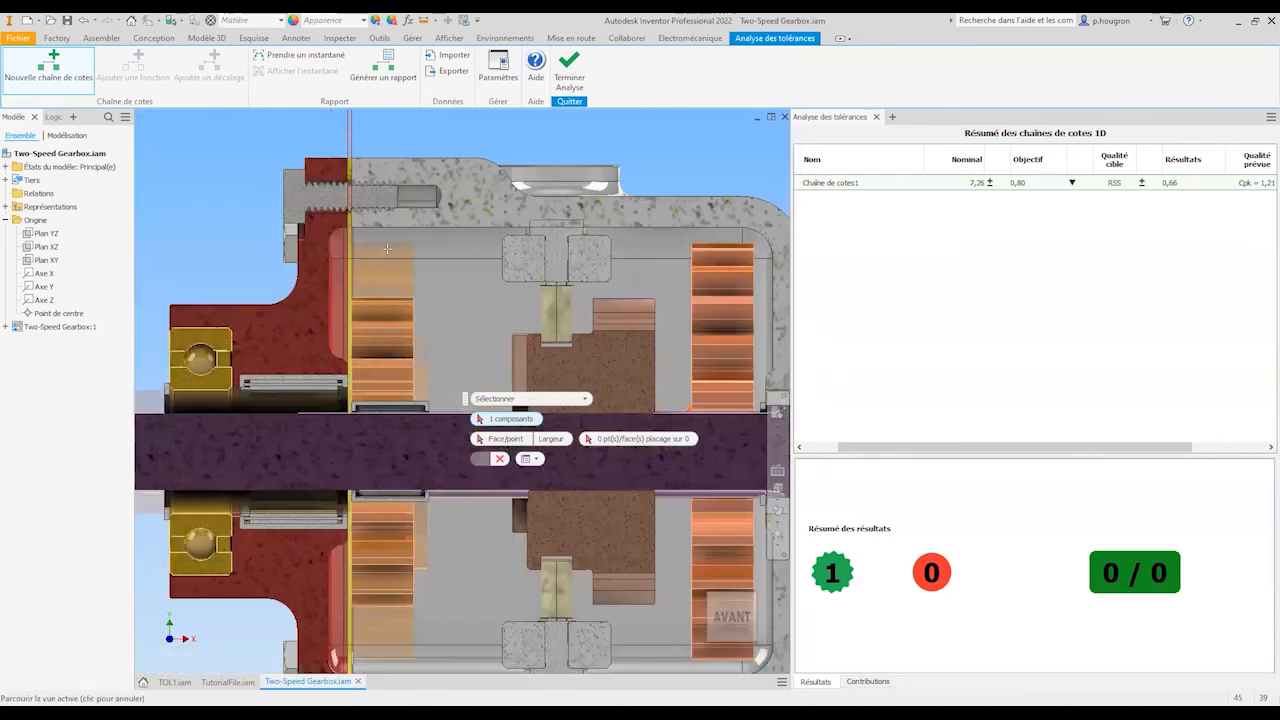
scroll(344, 243, "down", 4)
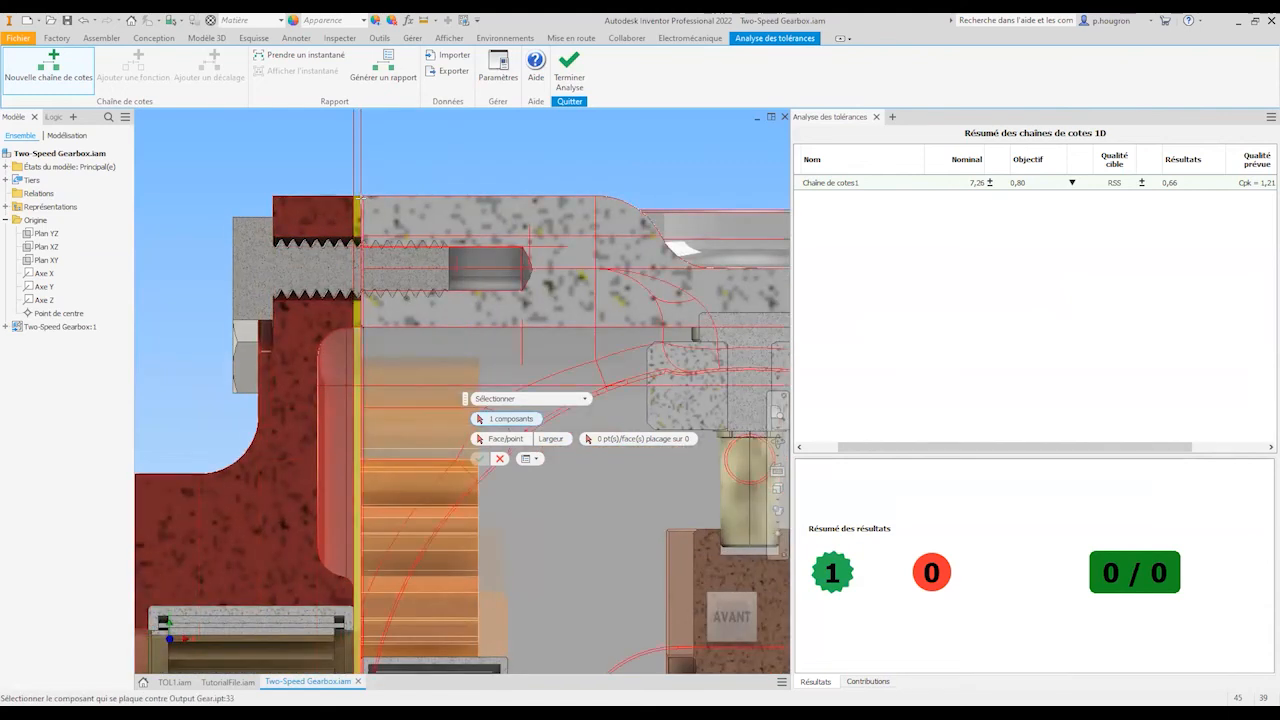
scroll(354, 200, "down", 3)
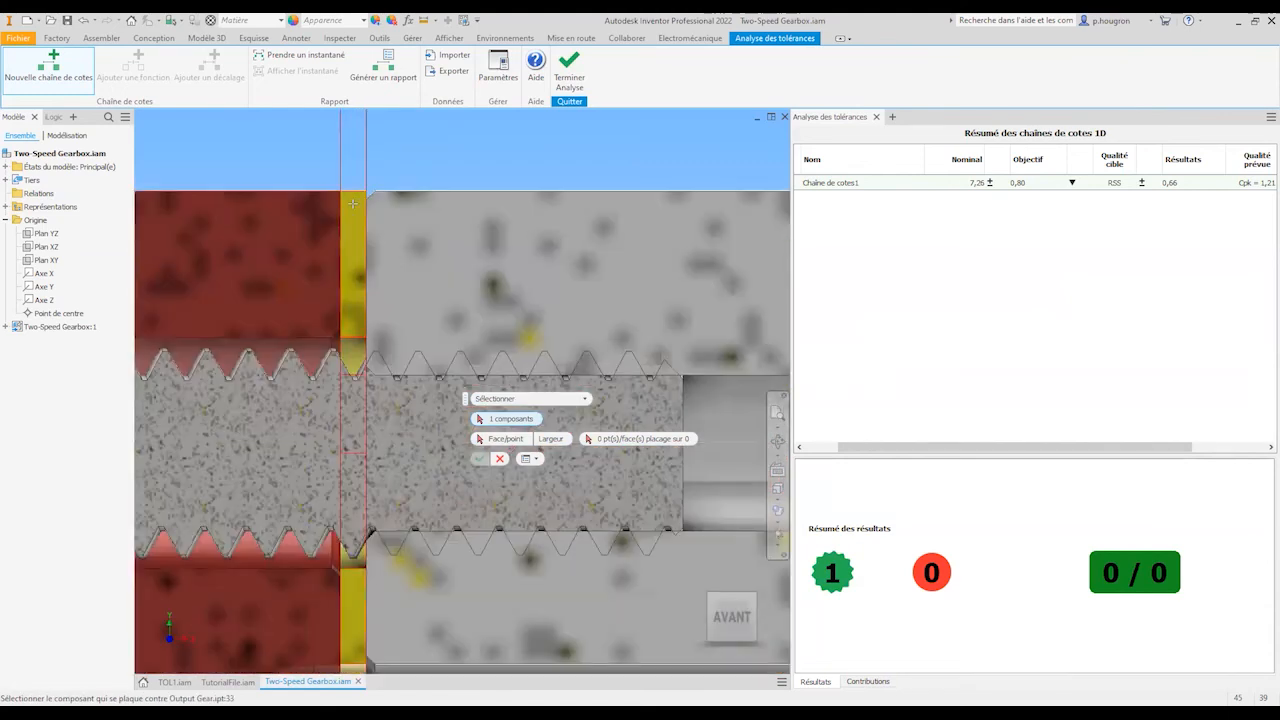
scroll(354, 202, "up", 2)
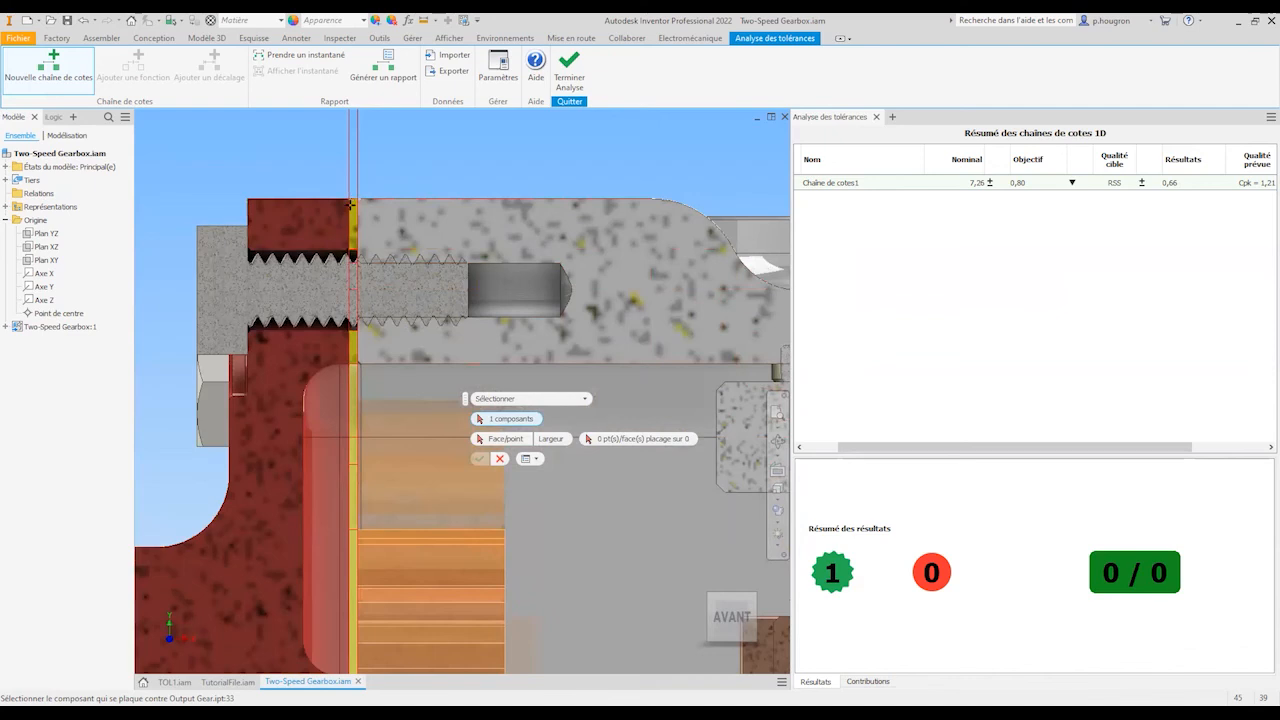
scroll(343, 175, "up", 2)
middle_click_drag(344, 145, 341, 109)
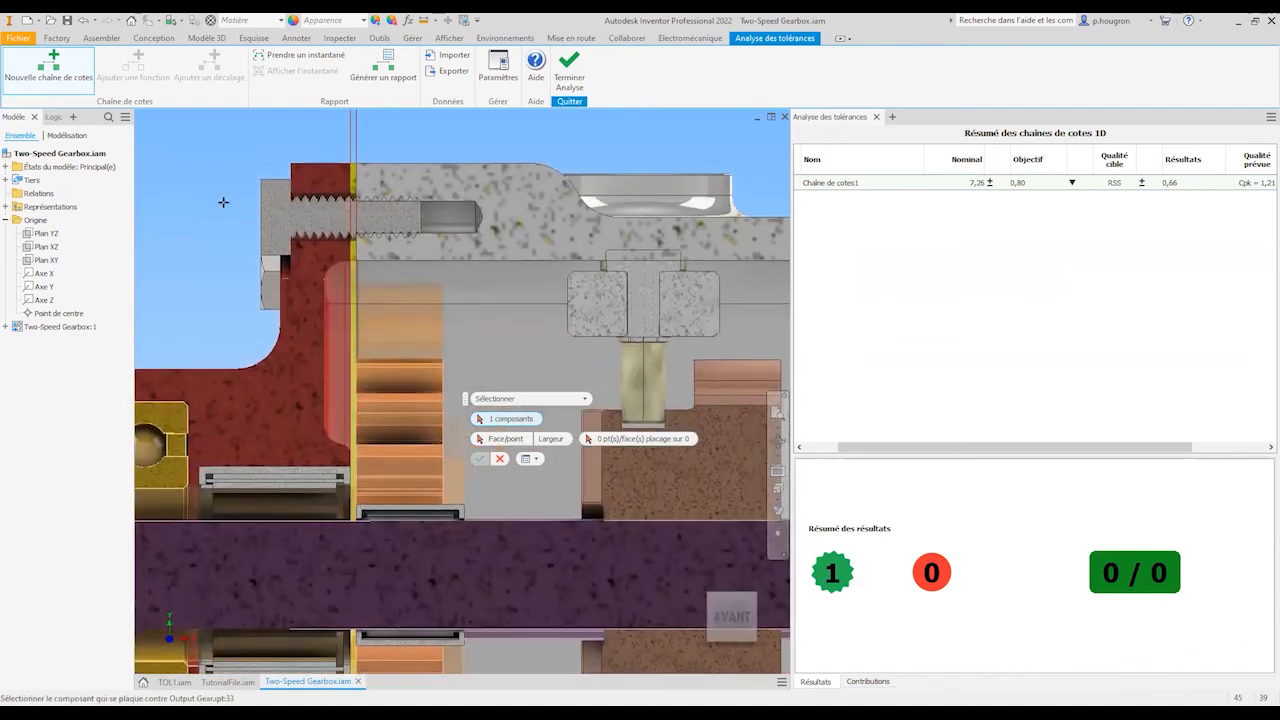
middle_click_drag(265, 218, 364, 162)
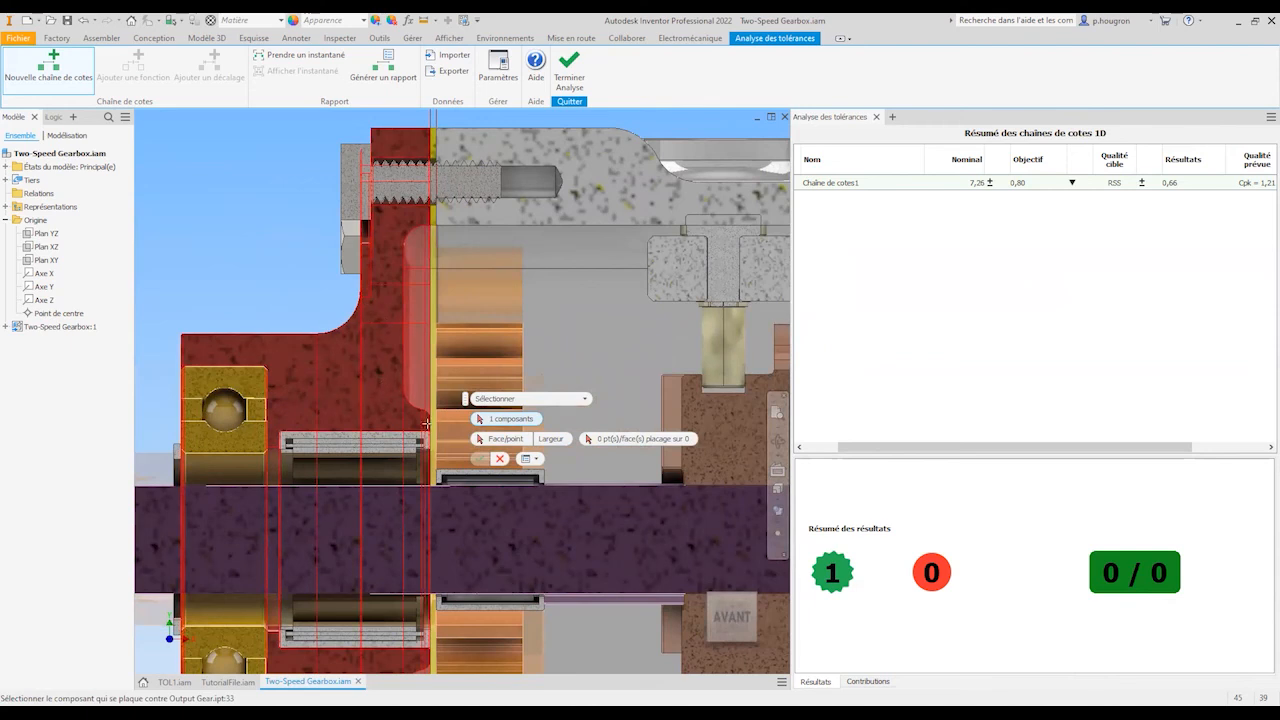
scroll(427, 380, "up", 2)
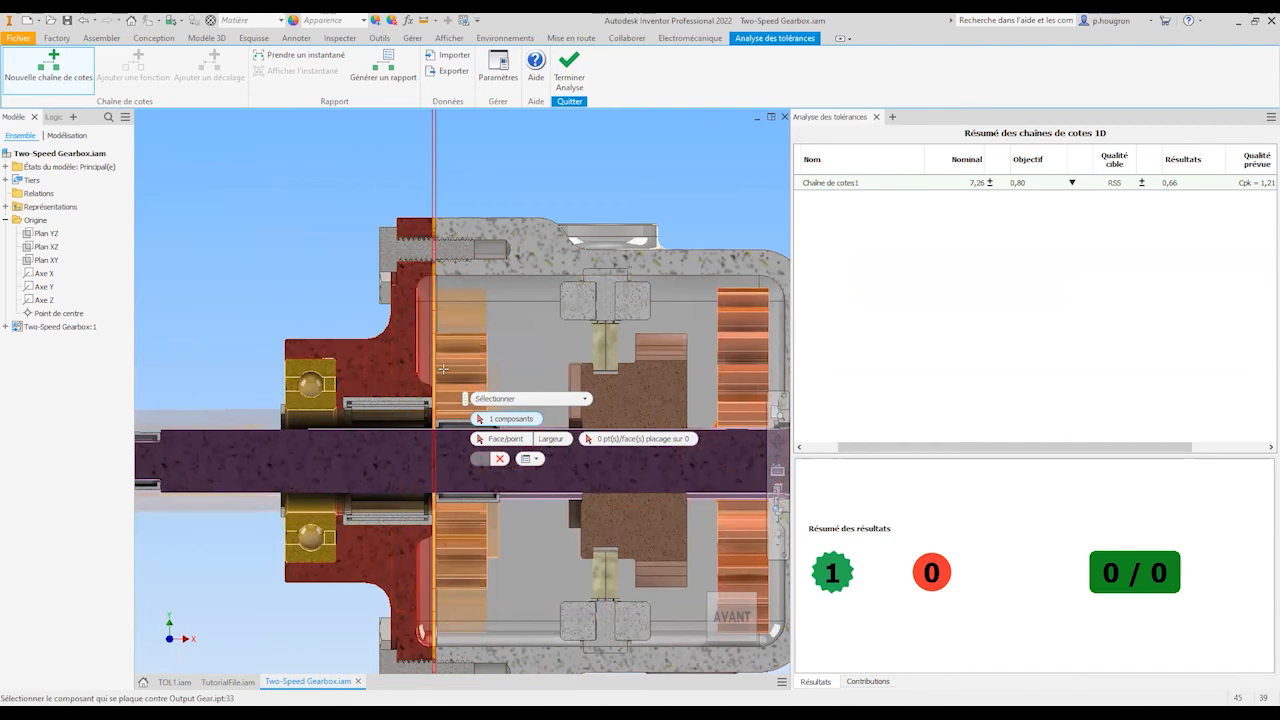
scroll(419, 341, "up", 3)
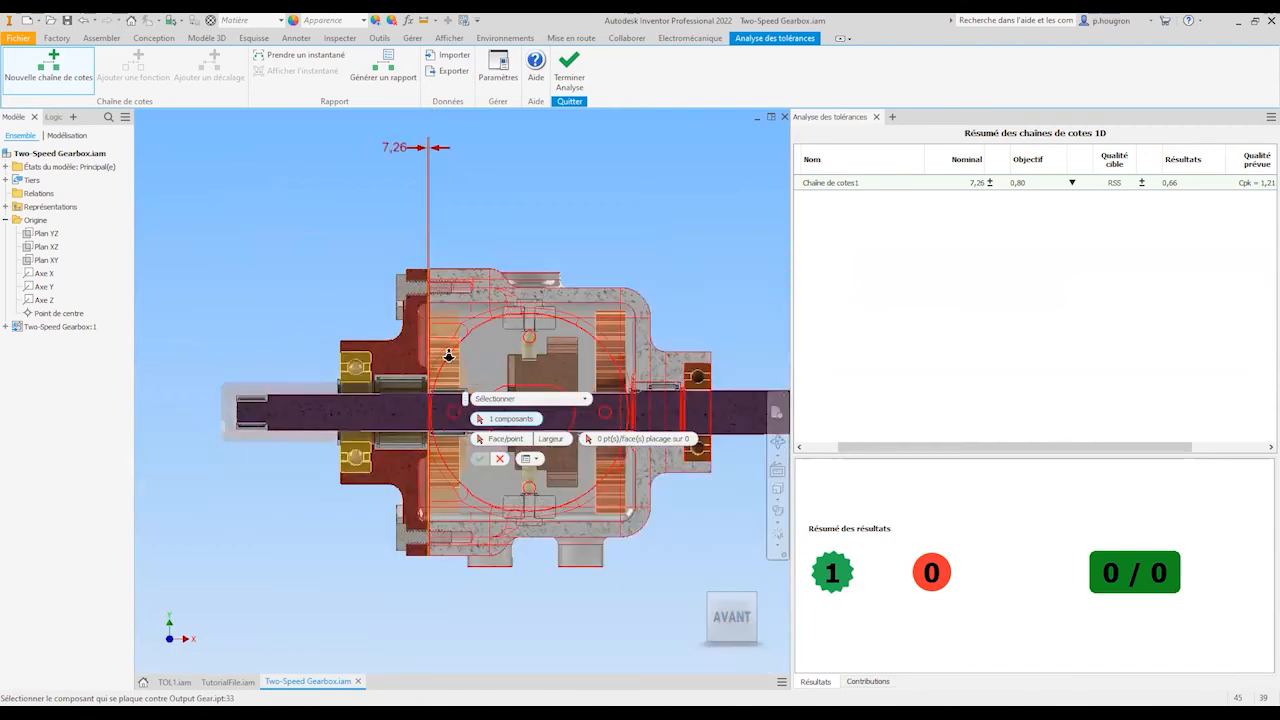
Step: Add the drive shaft, retaining ring 97633A250, spacer and needle bearing 5905K125 in order to the chain of contacting components
scroll(470, 365, "up", 3)
middle_click_drag(497, 372, 325, 362, "shift")
scroll(583, 420, "down", 3)
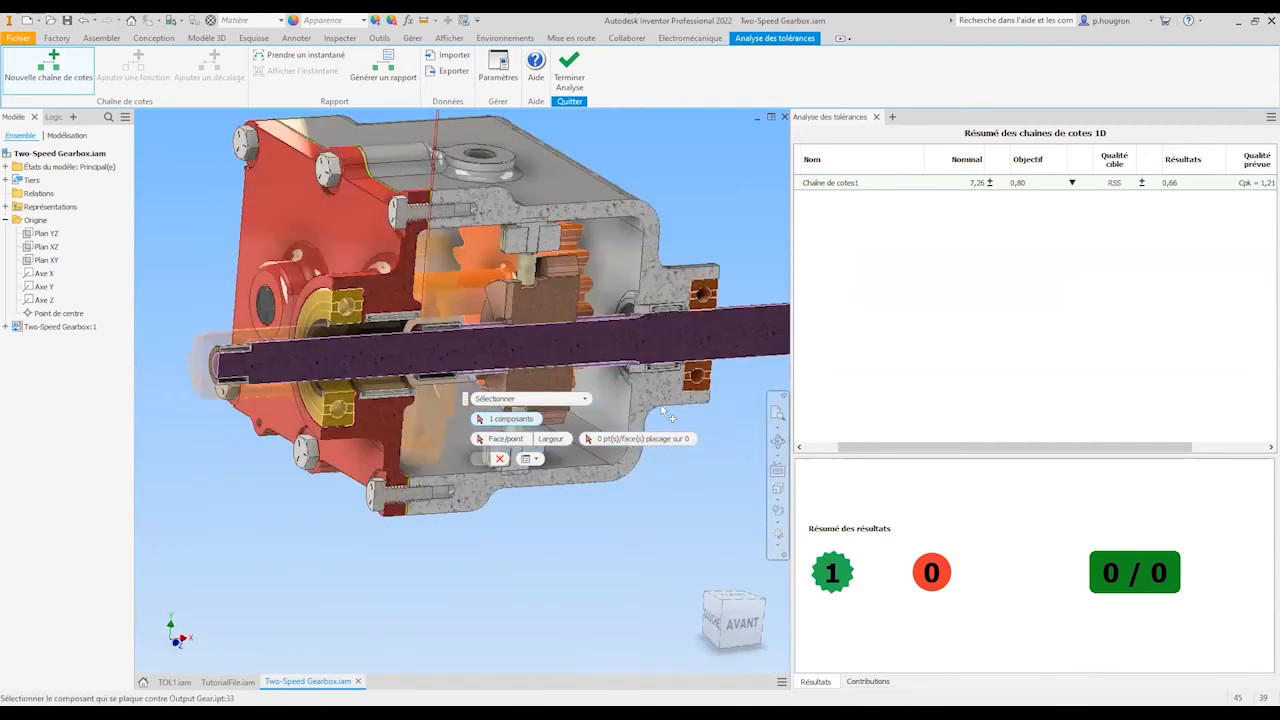
left_click(739, 310)
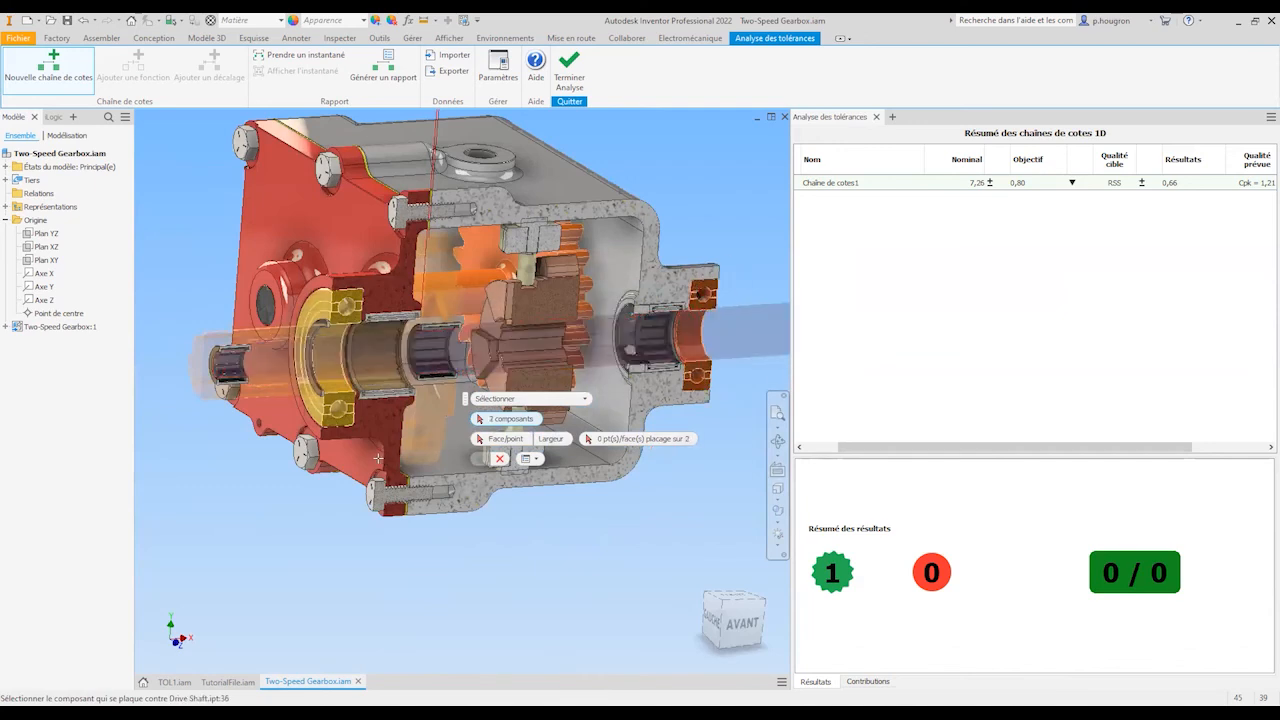
scroll(378, 458, "down", 3)
scroll(370, 460, "down", 3)
left_click(378, 440)
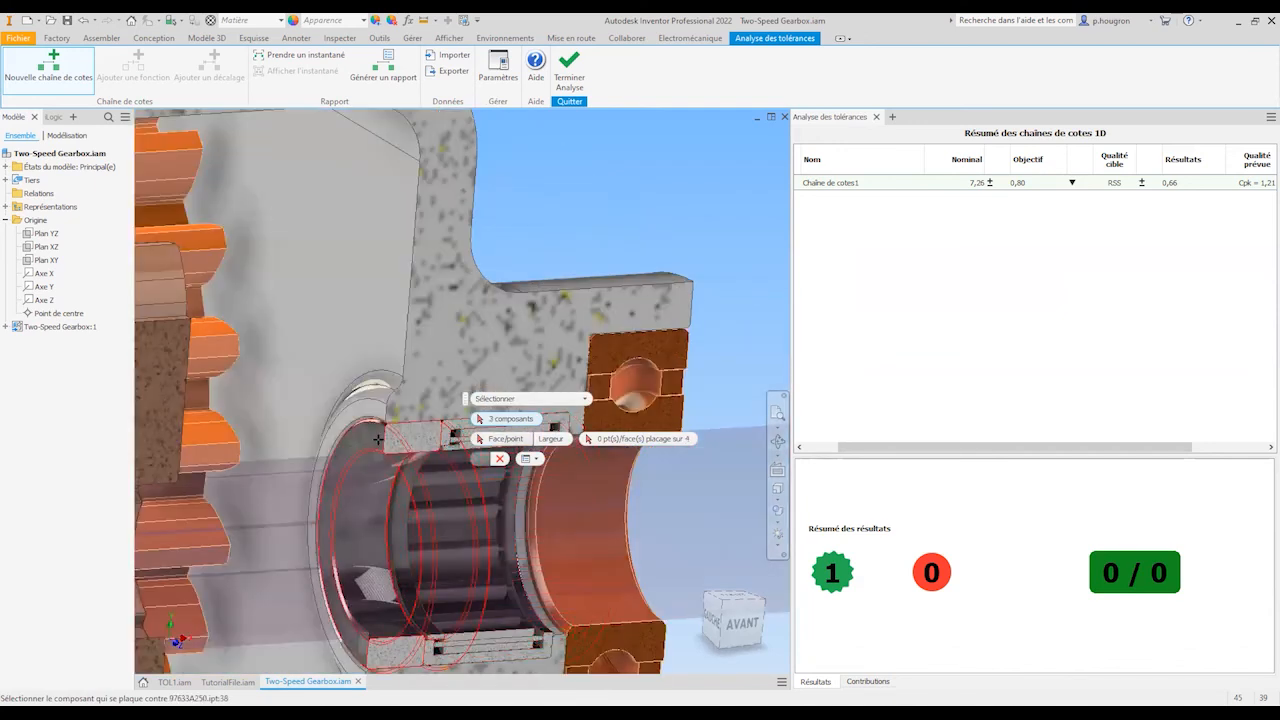
left_click(448, 430)
left_click(448, 398)
scroll(469, 245, "up", 5)
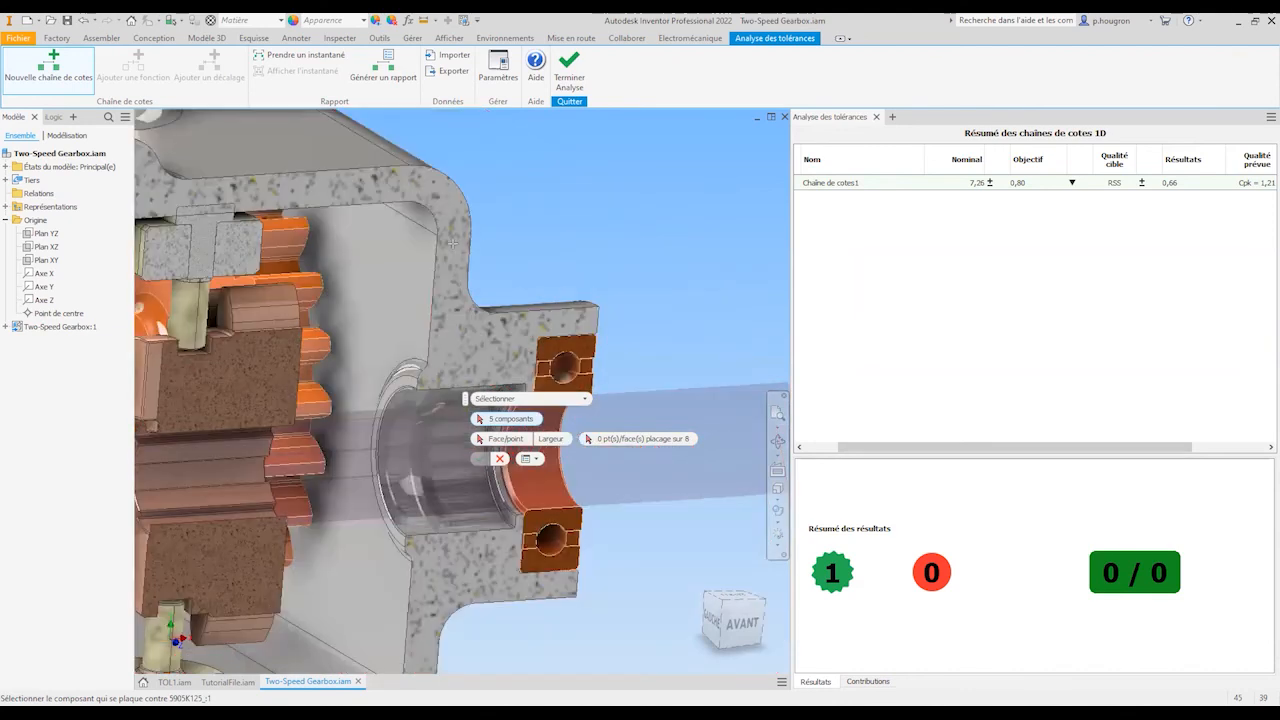
Step: Continue the component chain with the case, the case gasket and the red cover
left_click(530, 230)
middle_click_drag(237, 150, 487, 190)
left_click(487, 190)
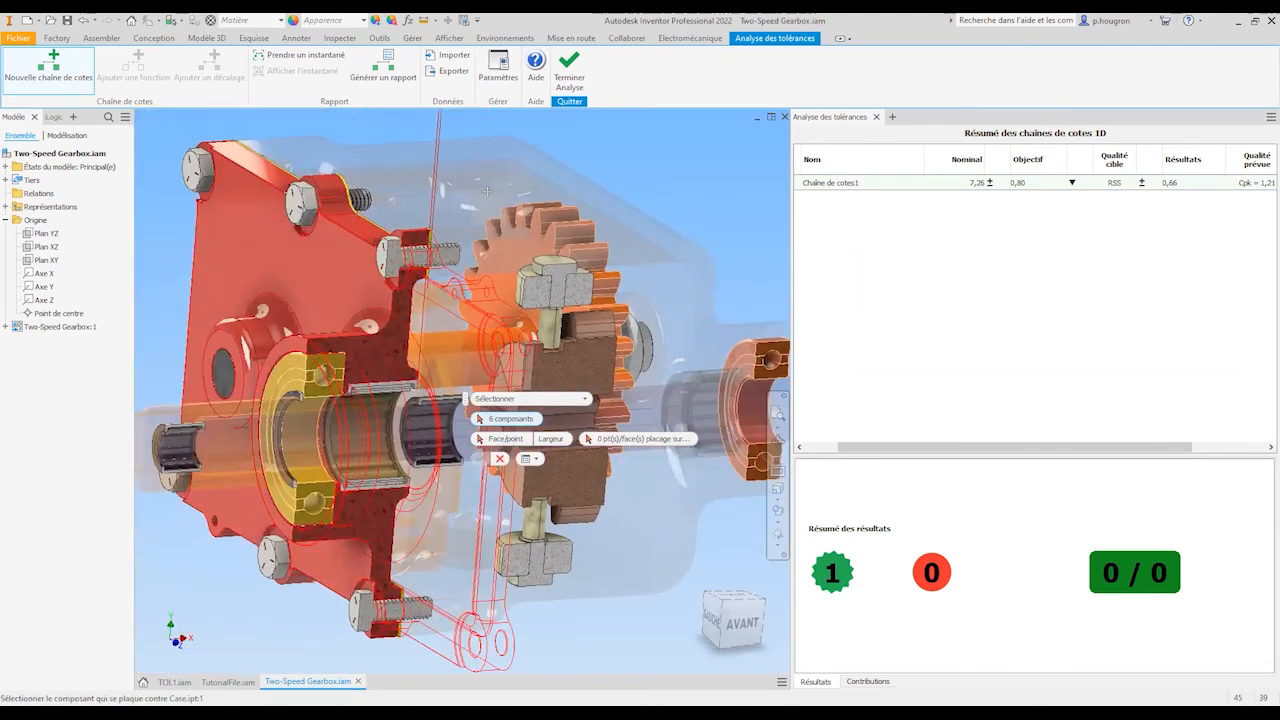
scroll(420, 242, "down", 8)
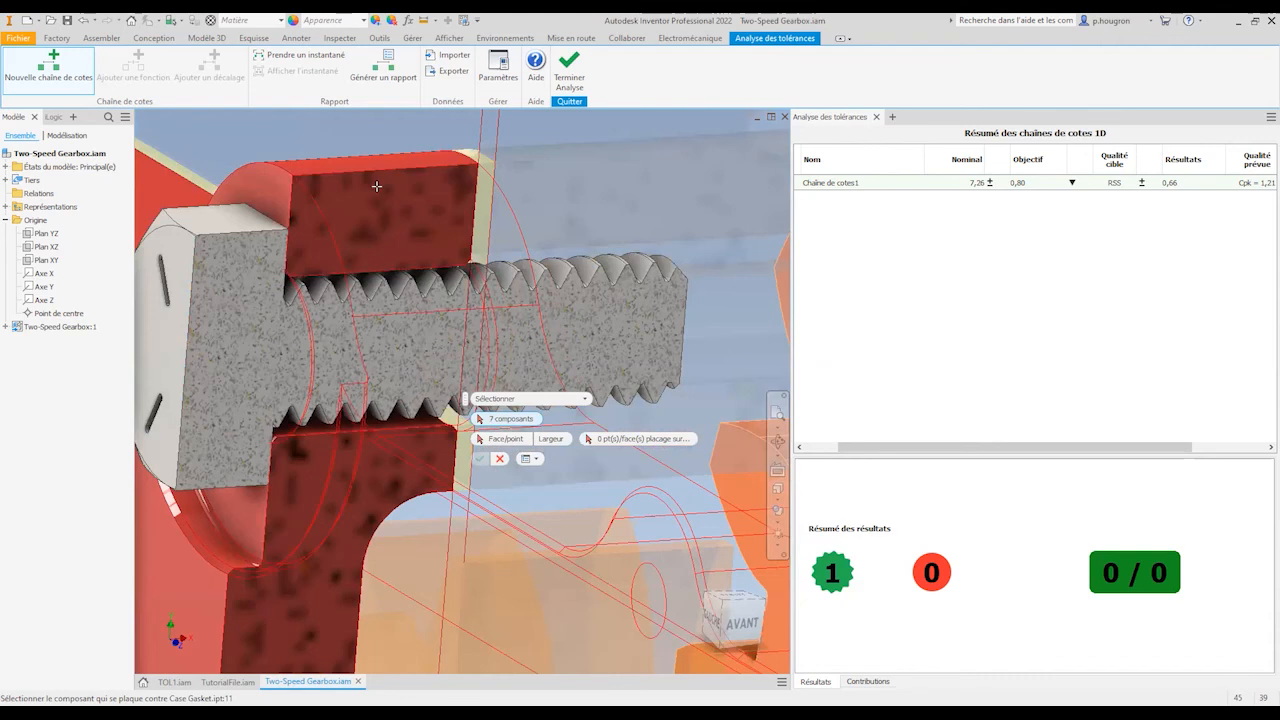
left_click(390, 249)
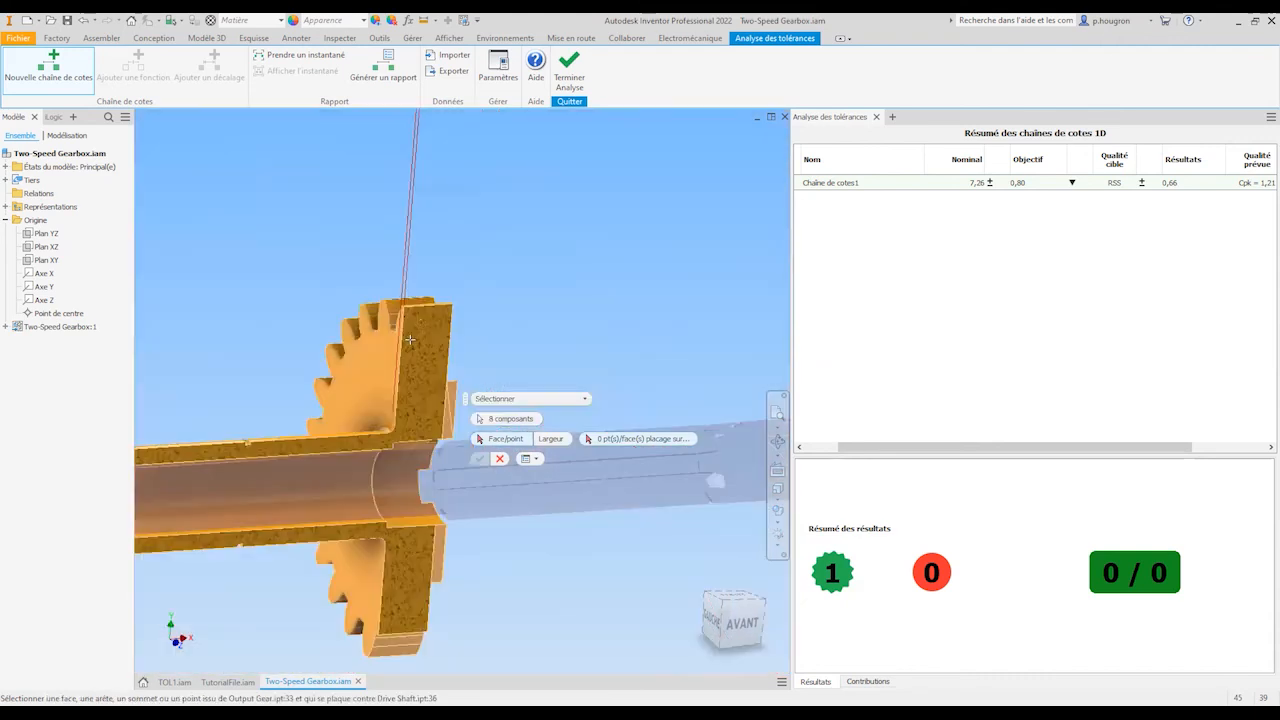
Step: Define the contact between output gear and drive shaft by picking the gear bore's inner shoulder face and the matching shaft shoulder face
middle_click_drag(435, 489, 399, 481)
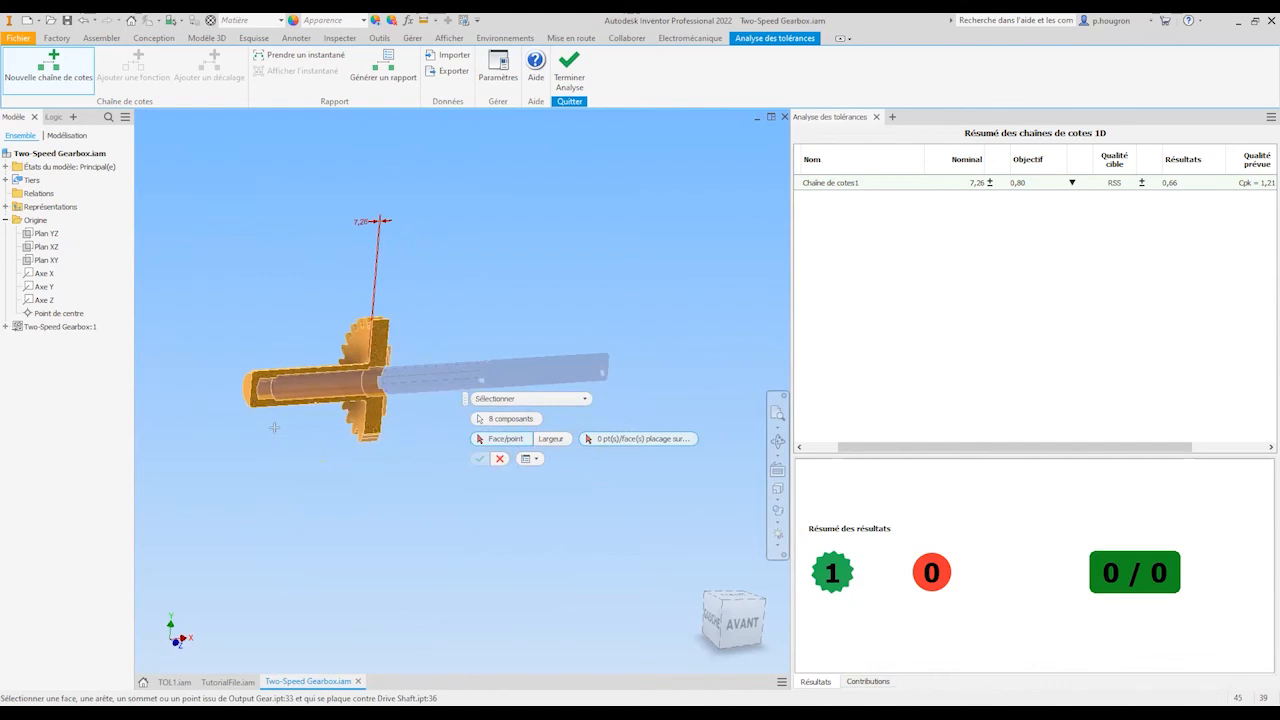
scroll(270, 420, "up", 10)
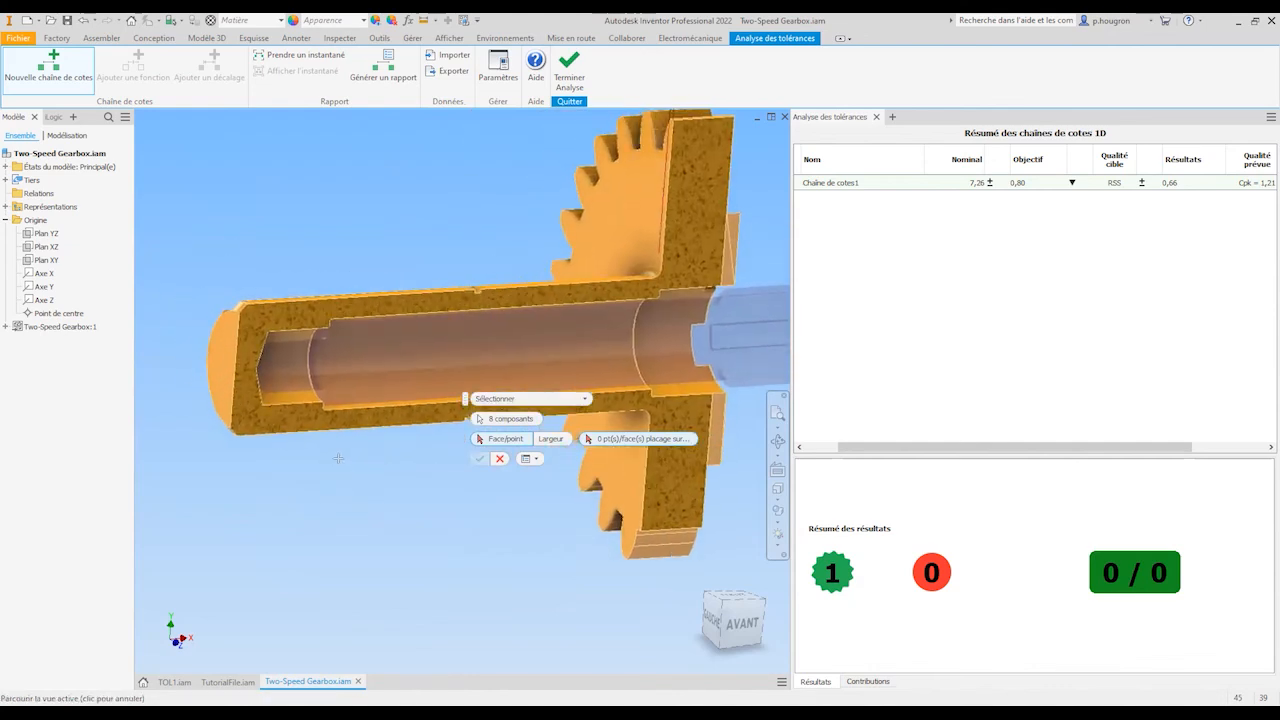
scroll(322, 401, "up", 4)
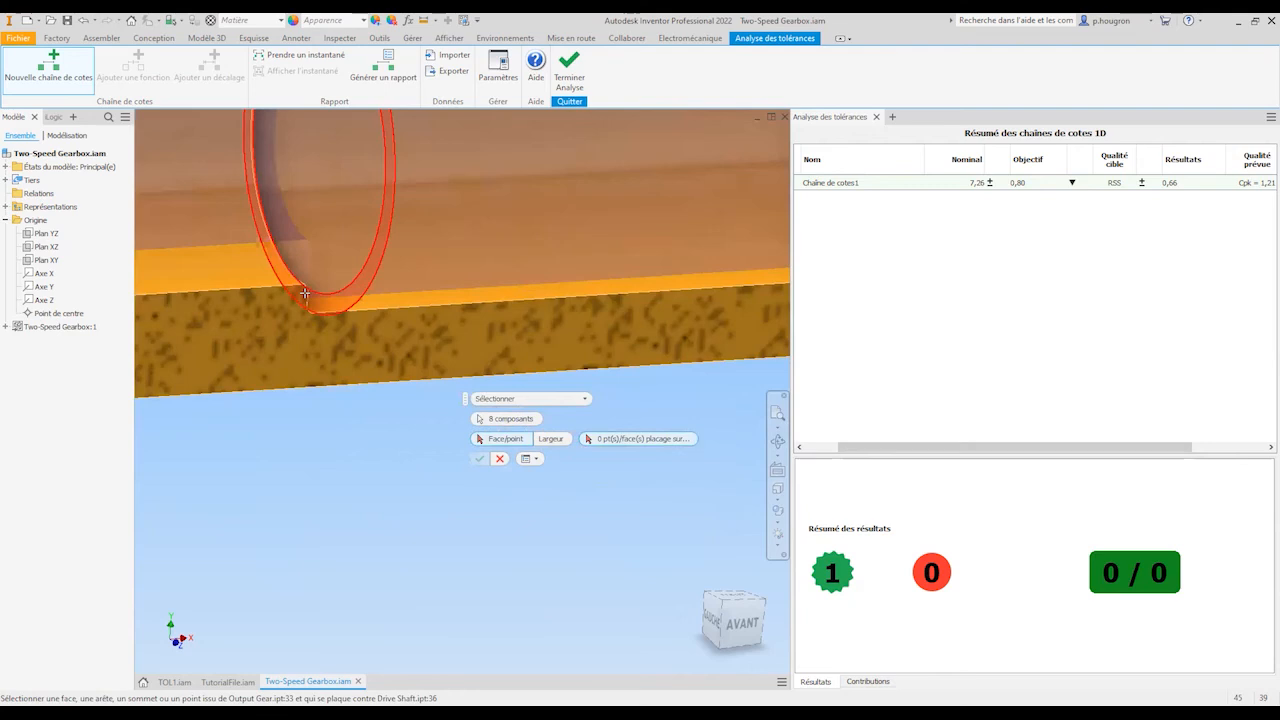
left_click(304, 293)
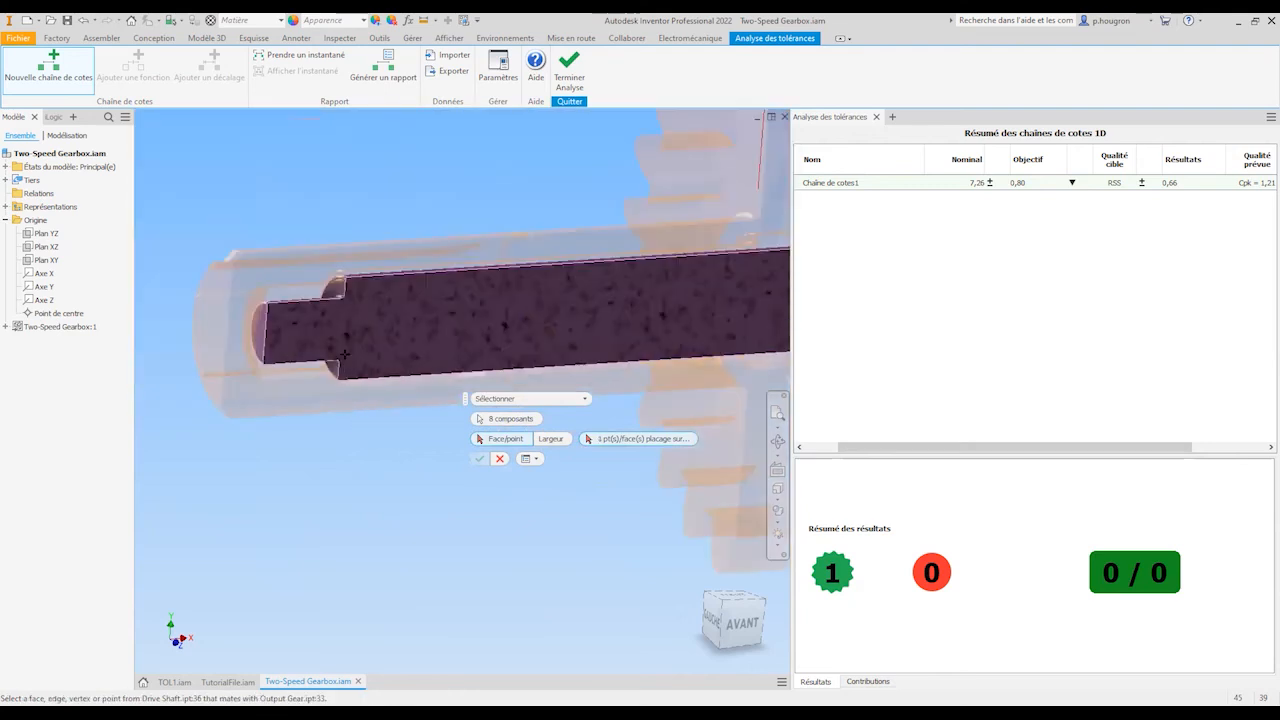
scroll(348, 330, "up", 3)
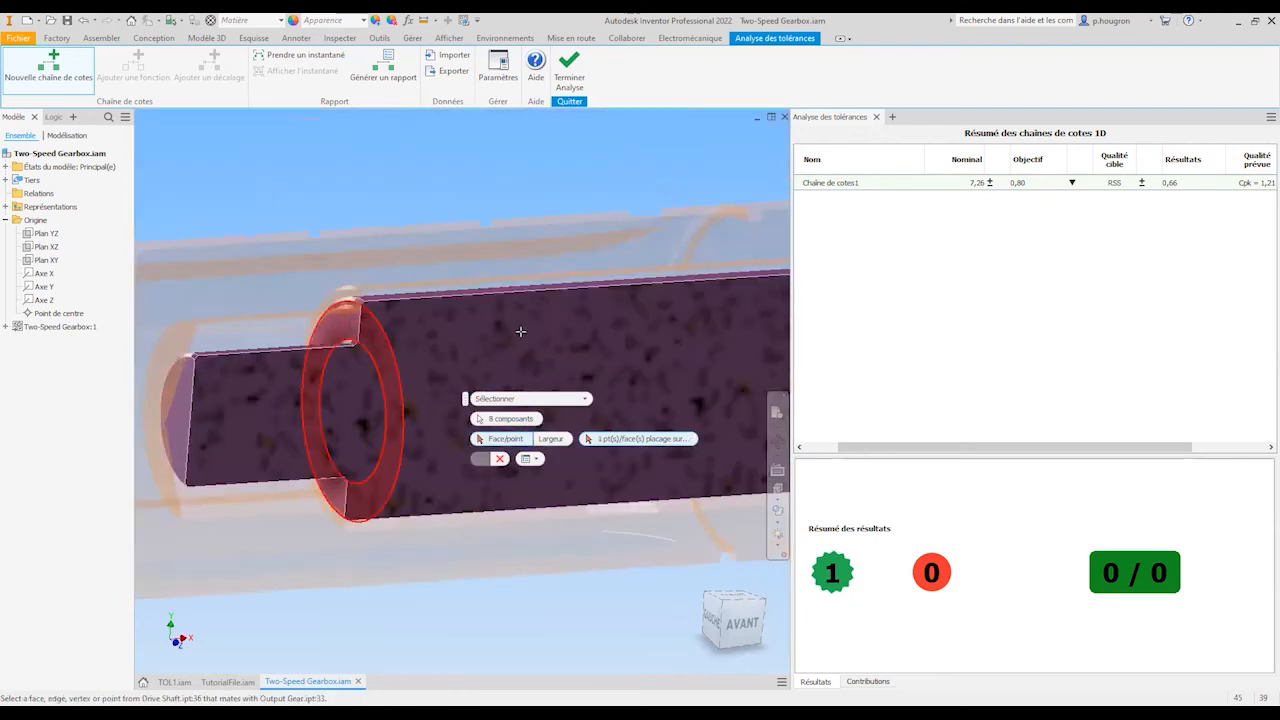
left_click(642, 326)
Step: Pick the mating faces linking the drive shaft, retaining ring 97633A250 and spacer, continuing towards needle bearing 5905K125
scroll(519, 366, "up", 3)
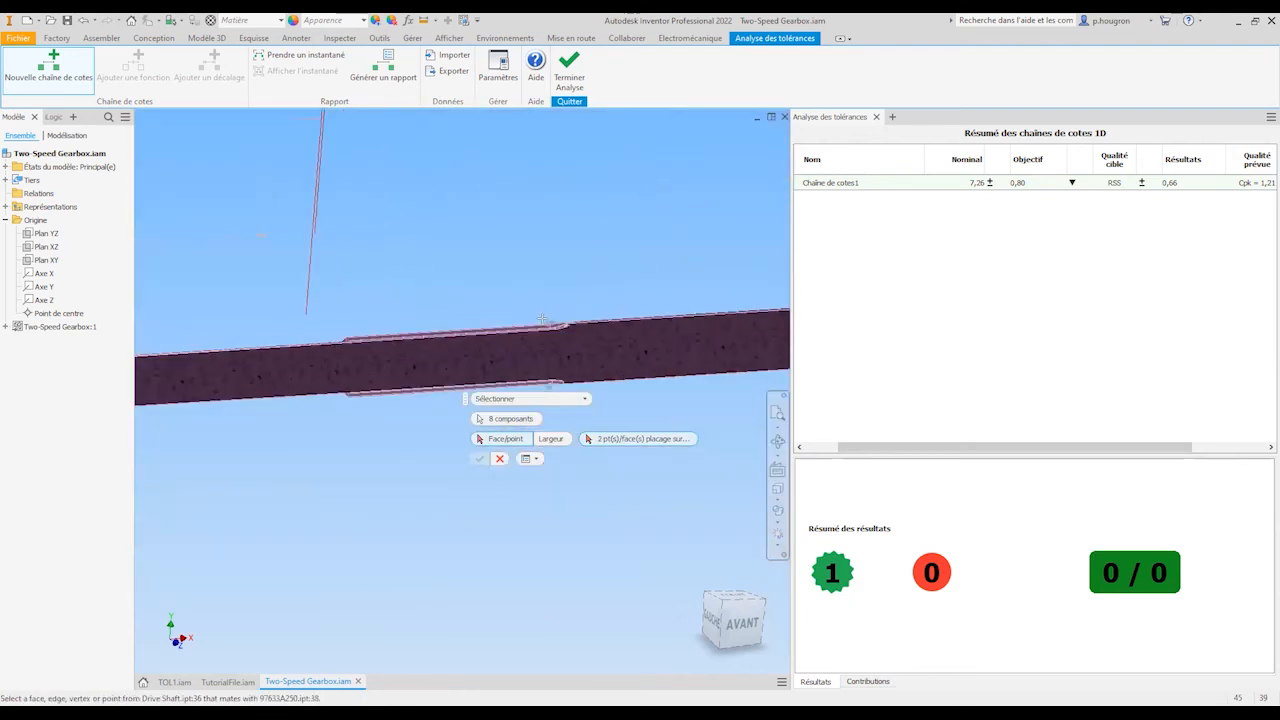
scroll(519, 366, "up", 2)
scroll(526, 375, "up", 2)
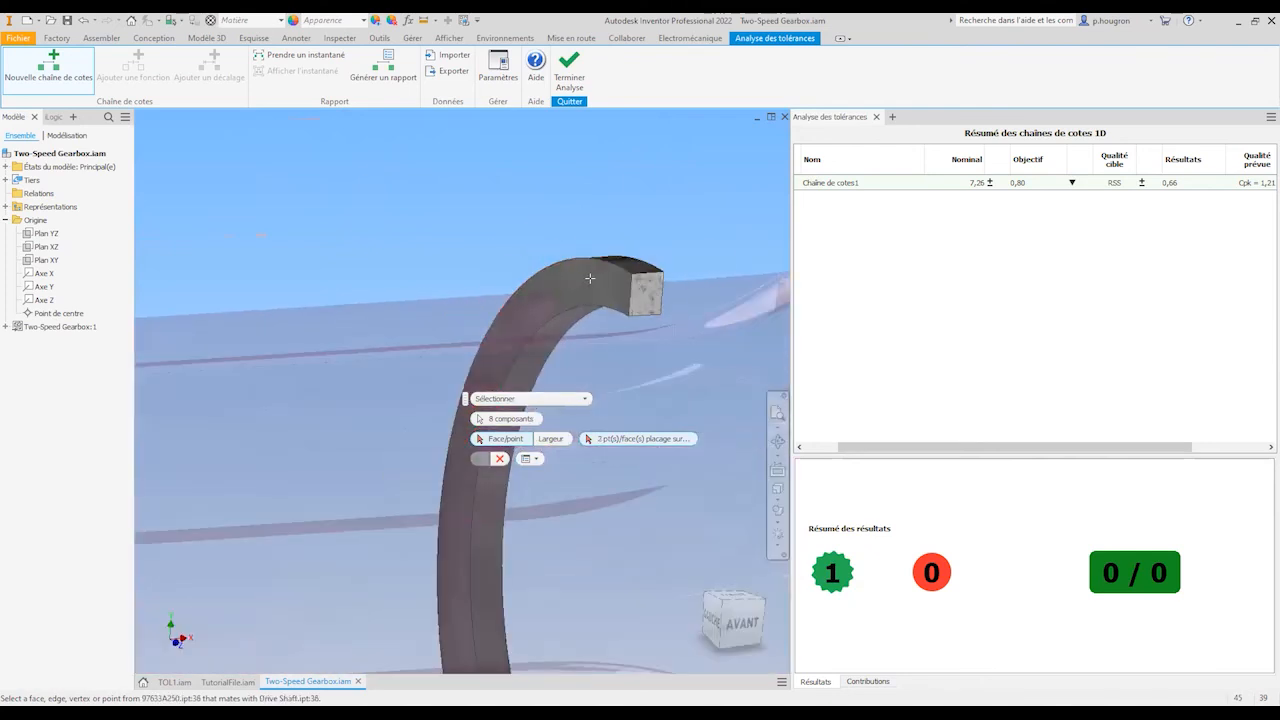
left_click(575, 293)
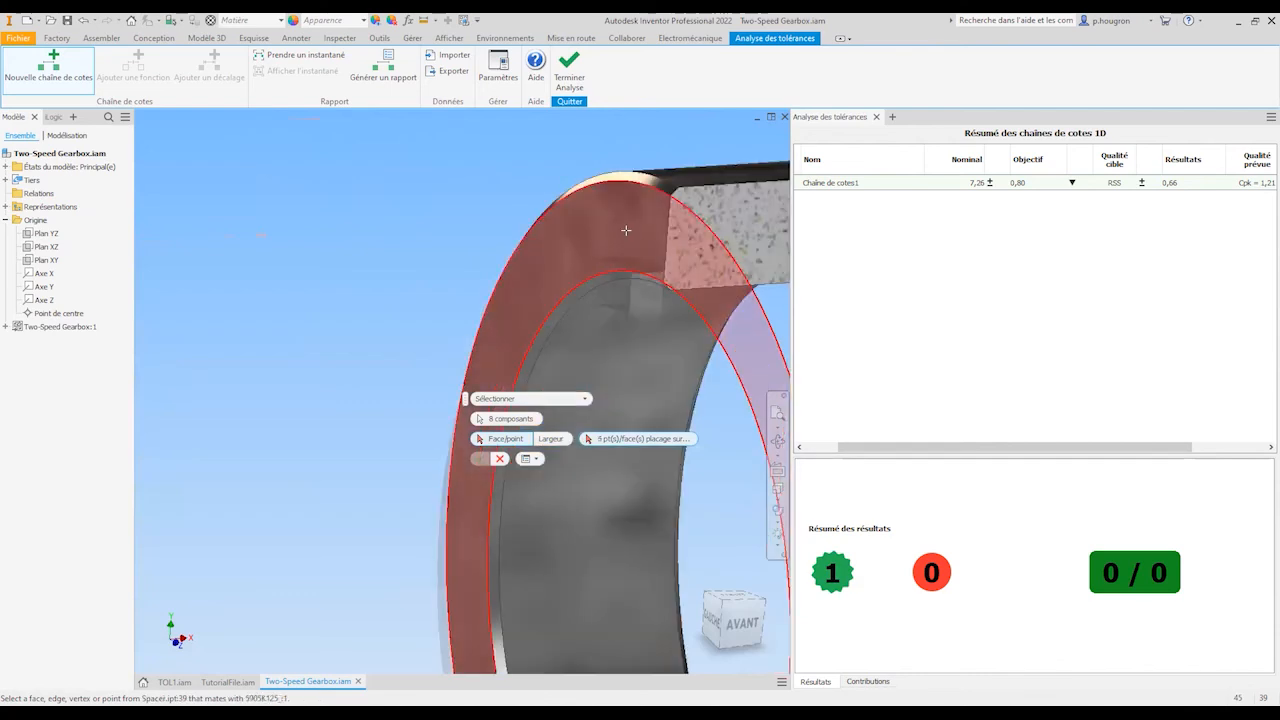
left_click(451, 265)
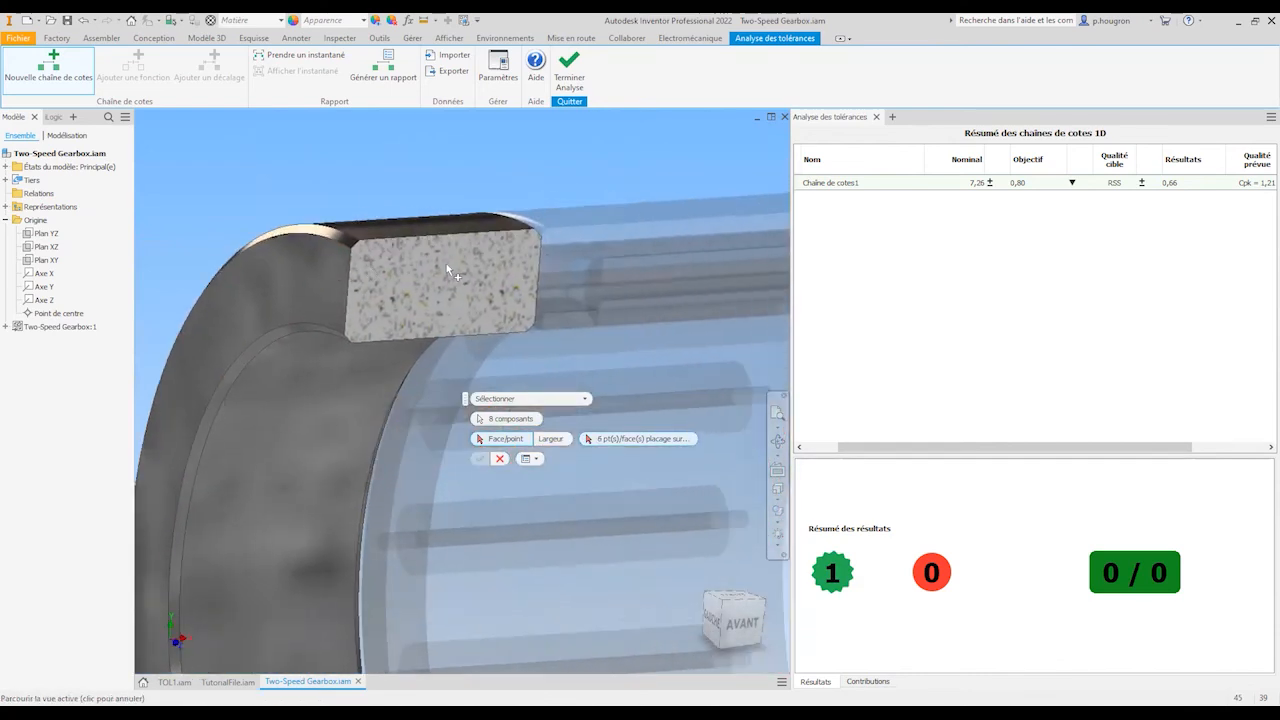